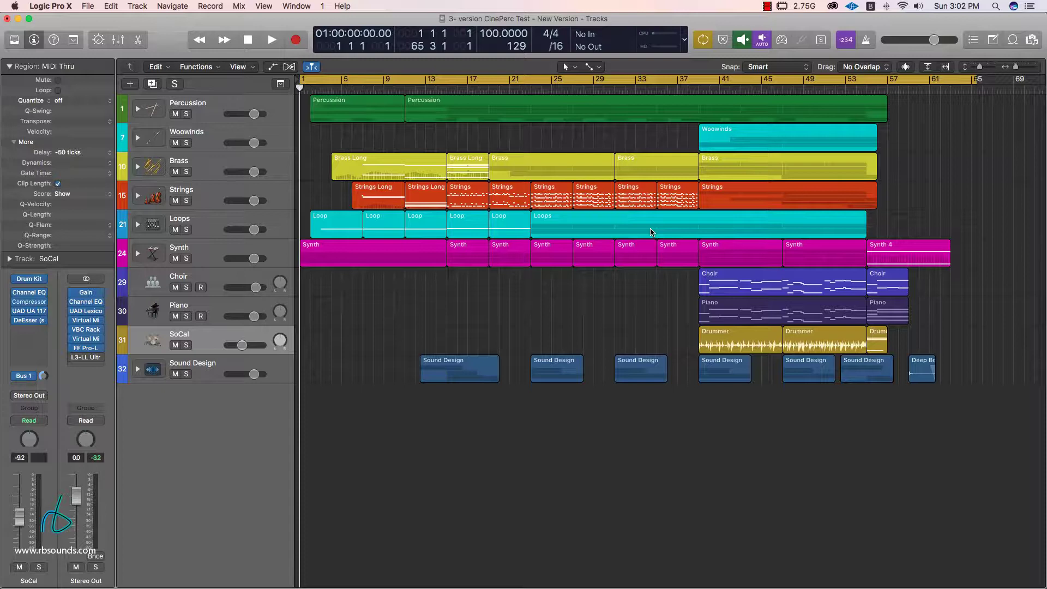
# Play the full arrangement from the beginning through to its end at about bar 63
pyautogui.press('space')
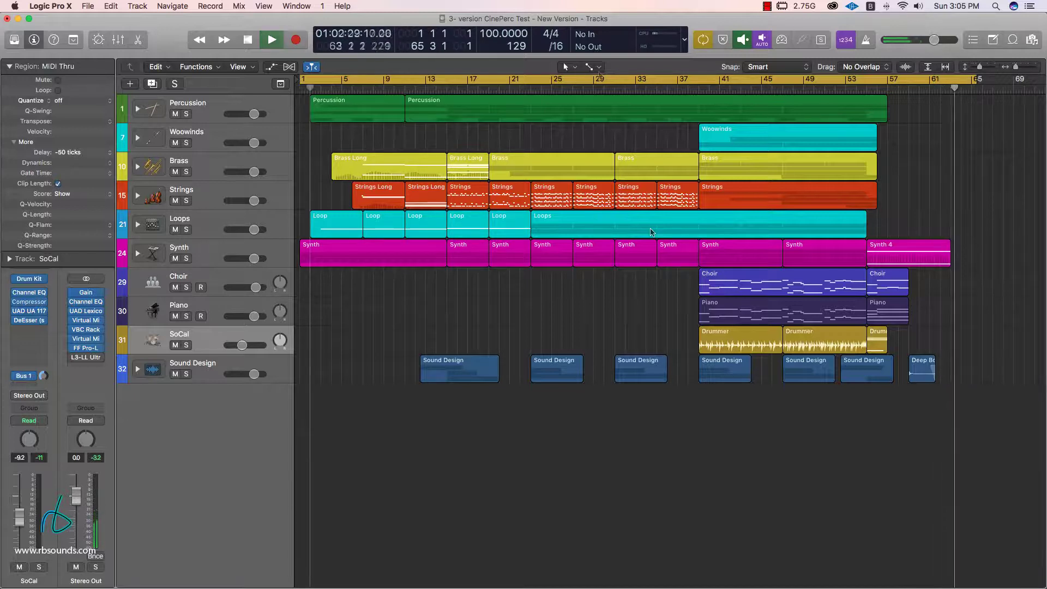
pyautogui.press('space')
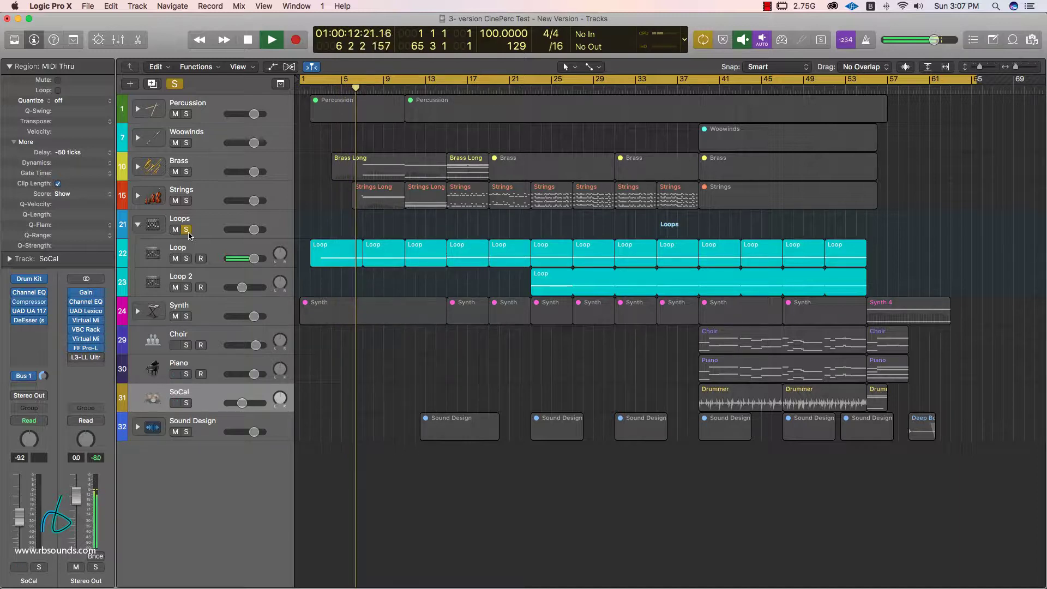
# Stop the Loops playback, unsolo the Loops stack and collapse it
pyautogui.press('space')
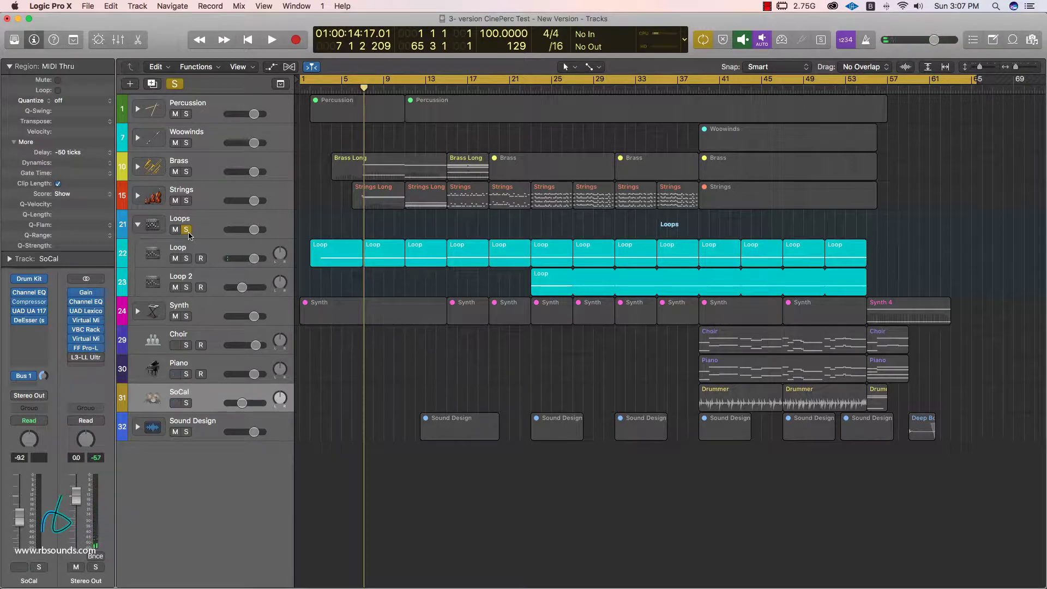
pyautogui.click(186, 230)
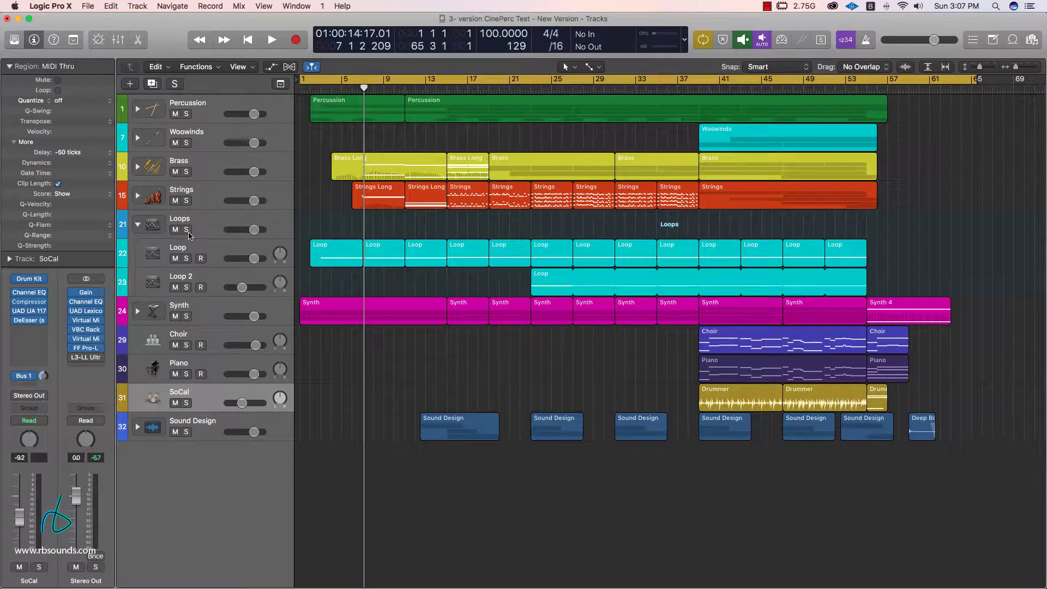
pyautogui.click(136, 225)
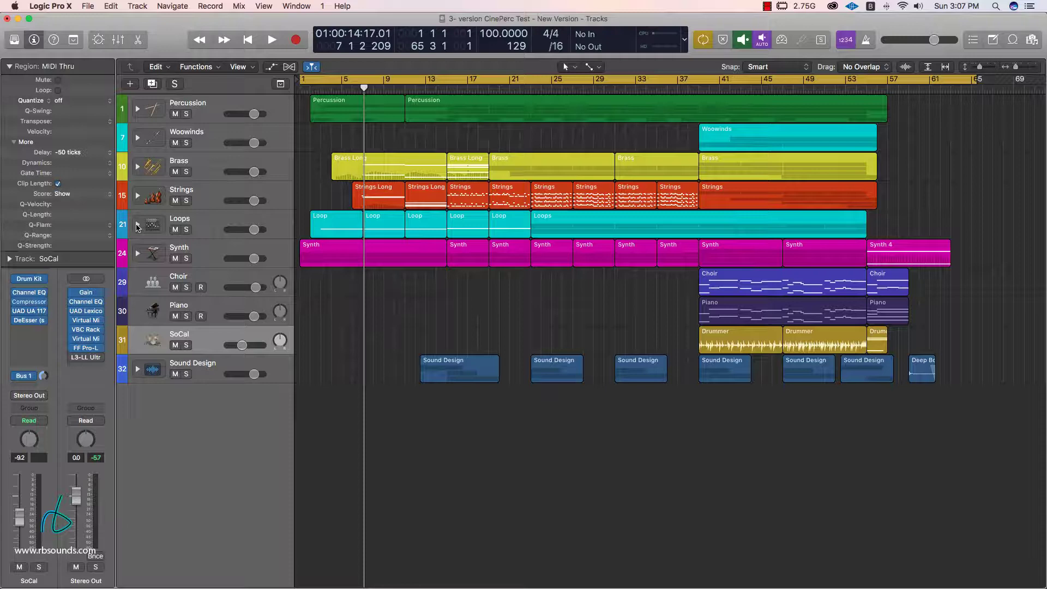
# Expand the Loops and Percussion stacks and solo the Loop track together with the whole Percussion stack
pyautogui.click(137, 224)
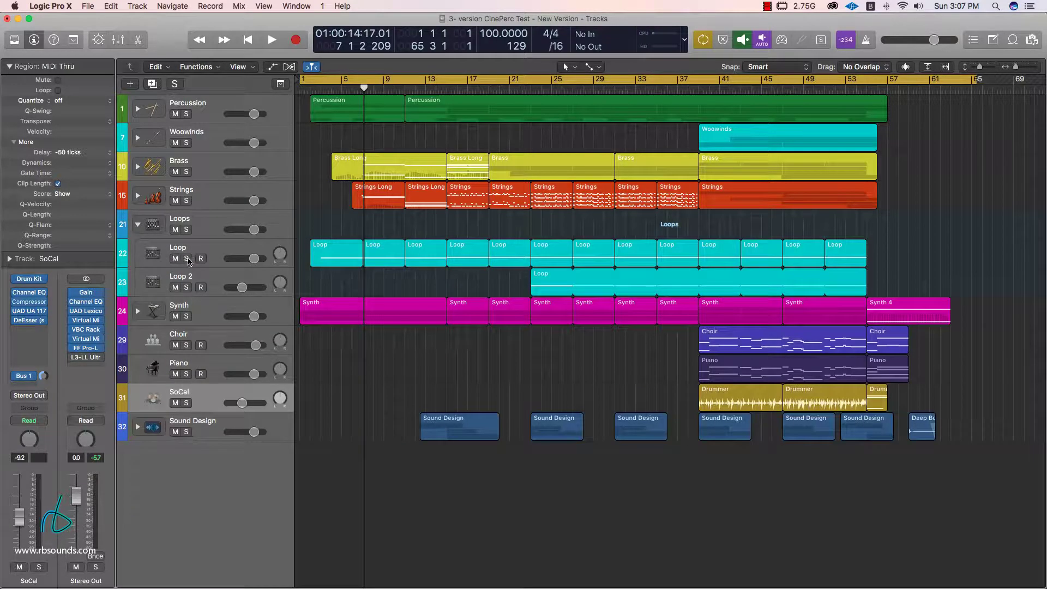
pyautogui.click(186, 259)
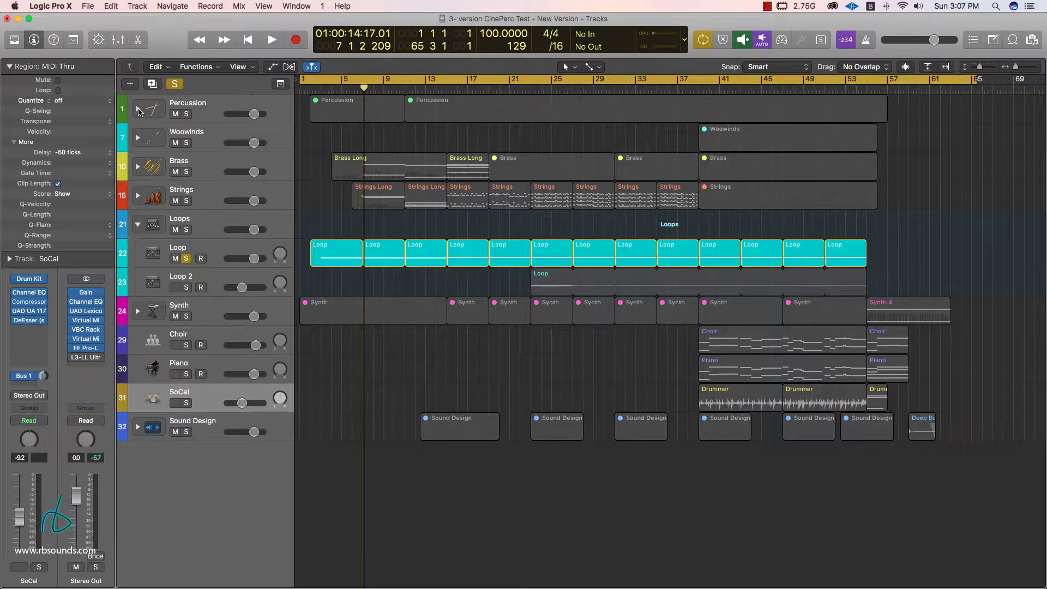
pyautogui.click(137, 109)
pyautogui.click(187, 114)
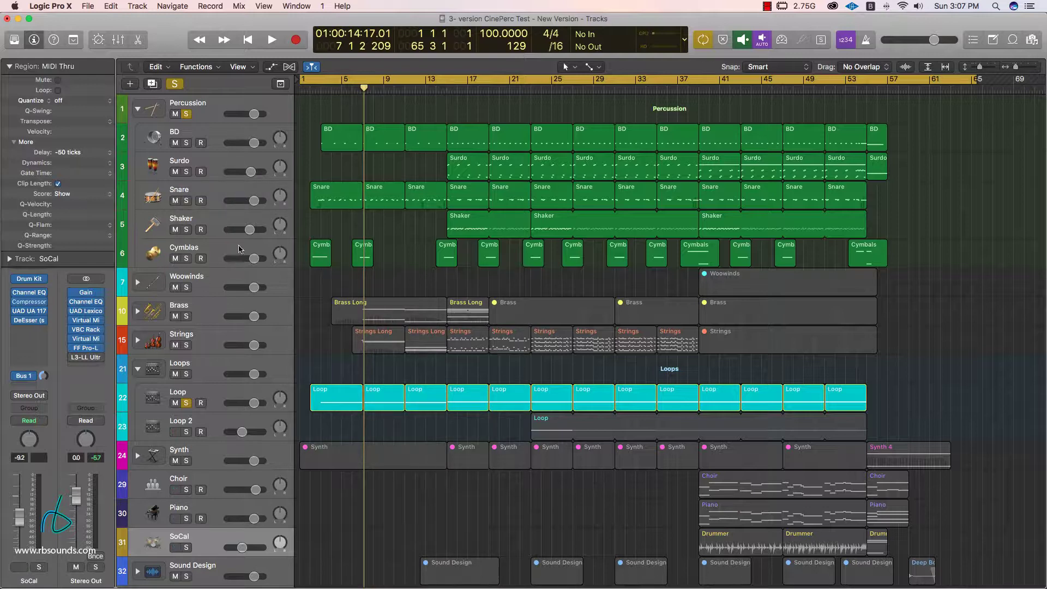
# Audition the soloed Loop and Percussion parts from bar 2, turning the cycle off during playback
pyautogui.moveTo(364, 88); pyautogui.dragTo(310, 89)
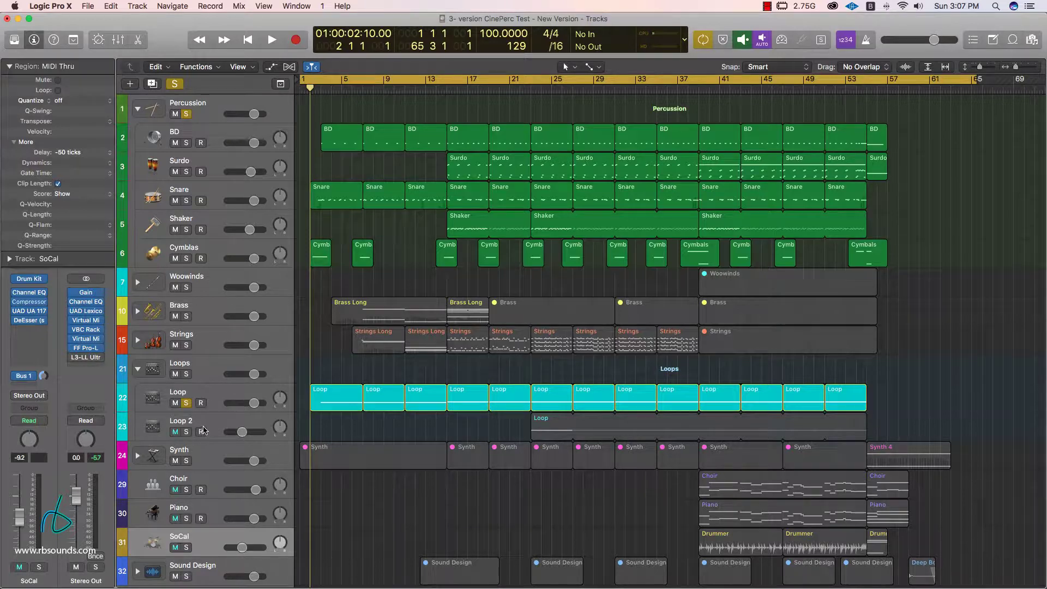
pyautogui.press('space')
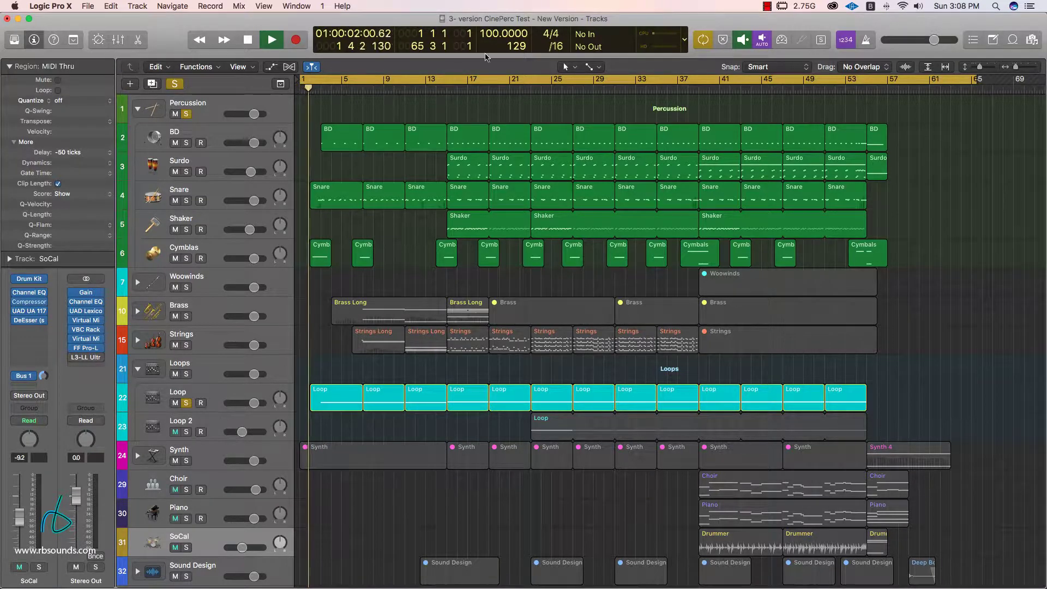
pyautogui.click(457, 79)
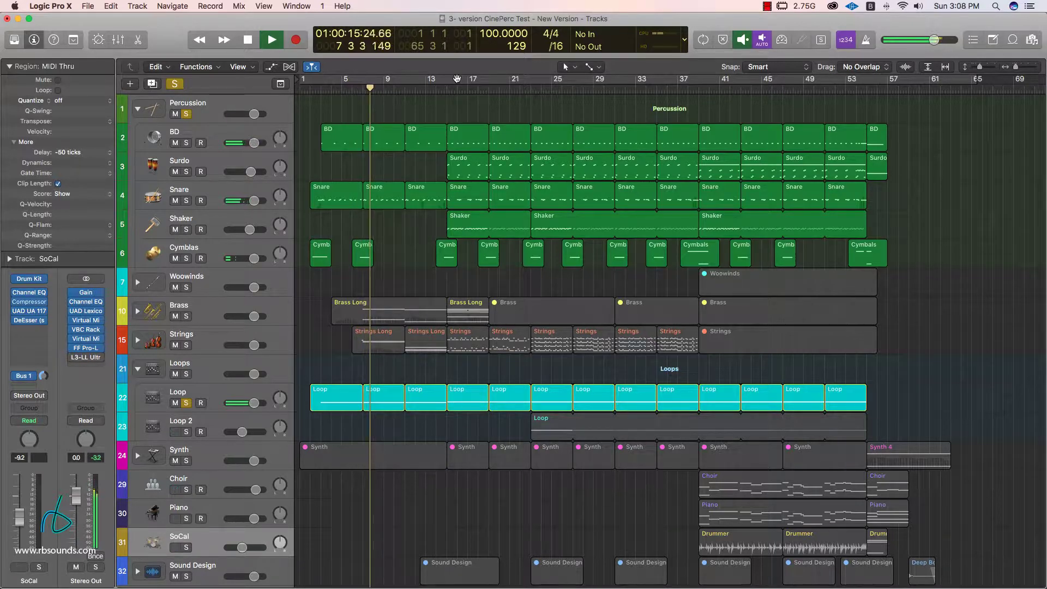
pyautogui.press('space')
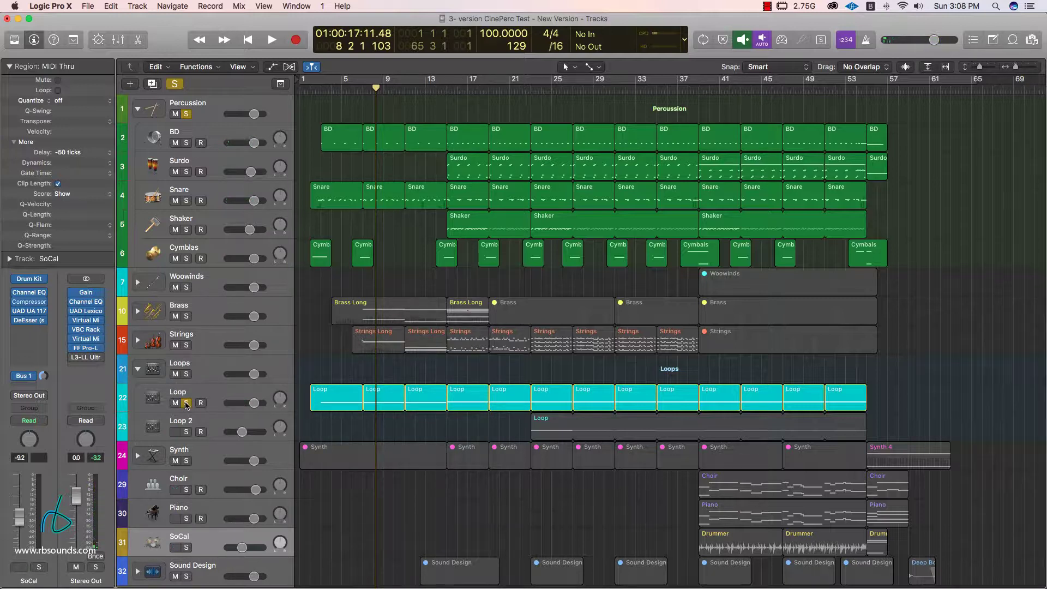
# Unsolo the Loop track and the Percussion stack and collapse both stacks
pyautogui.click(186, 404)
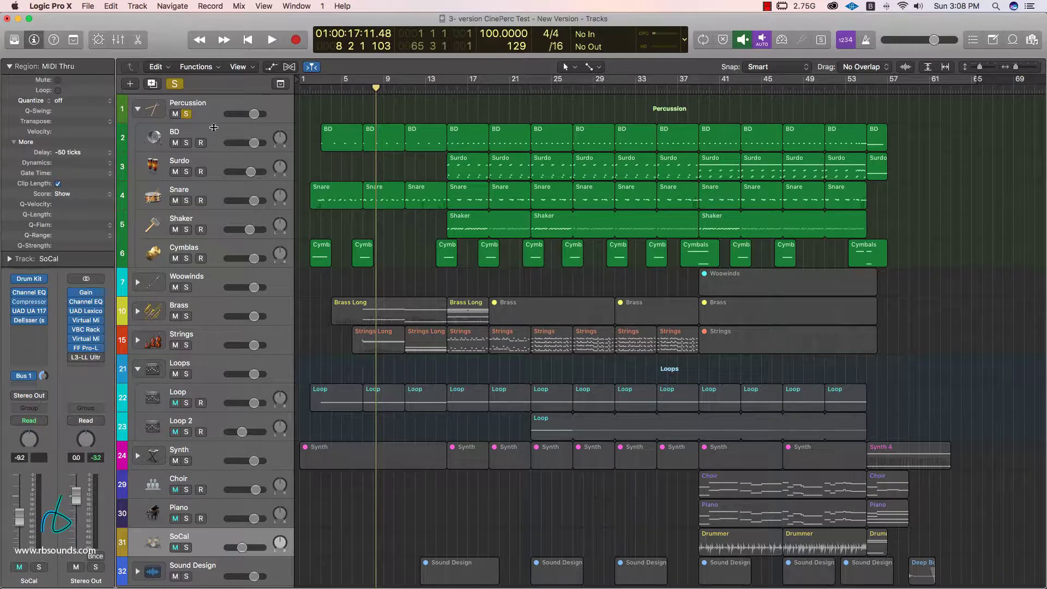
pyautogui.click(187, 114)
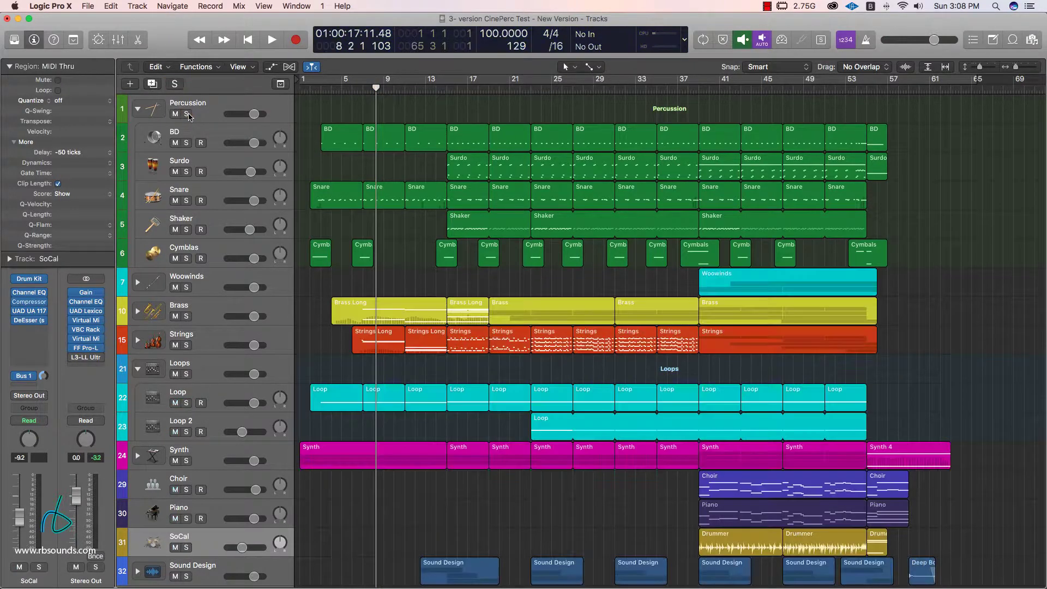
pyautogui.click(138, 111)
pyautogui.click(138, 224)
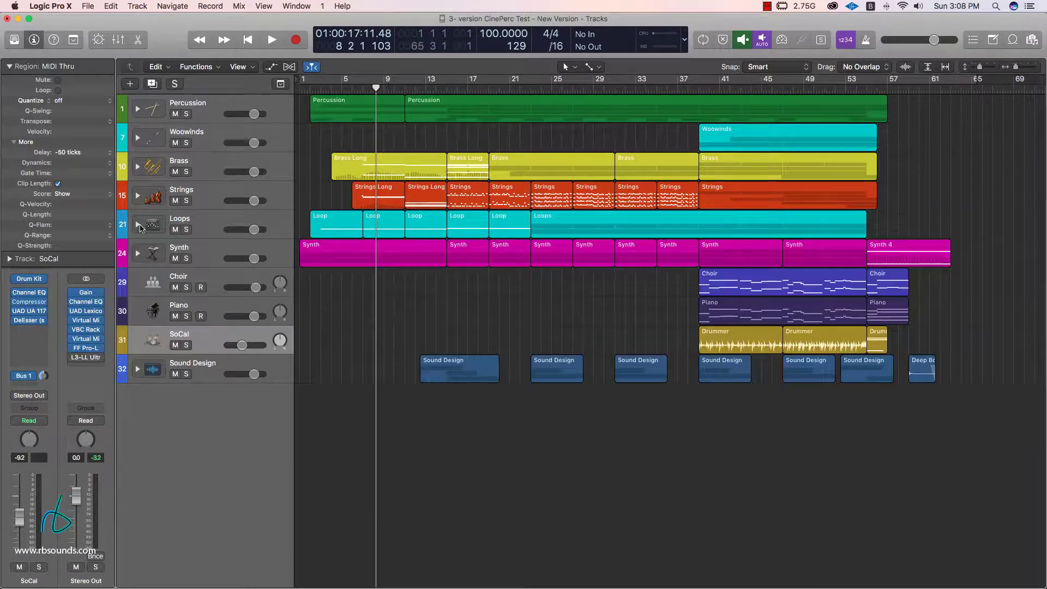
# Expand the Synth stack, solo it and play it from the start of the project to about bar 14
pyautogui.click(138, 253)
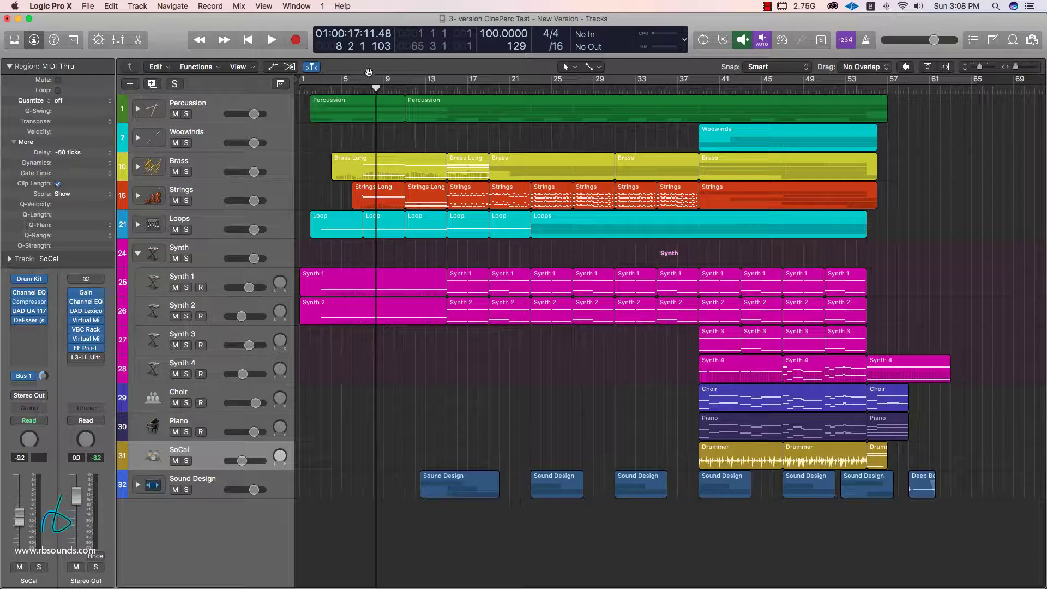
pyautogui.moveTo(376, 88); pyautogui.dragTo(301, 94)
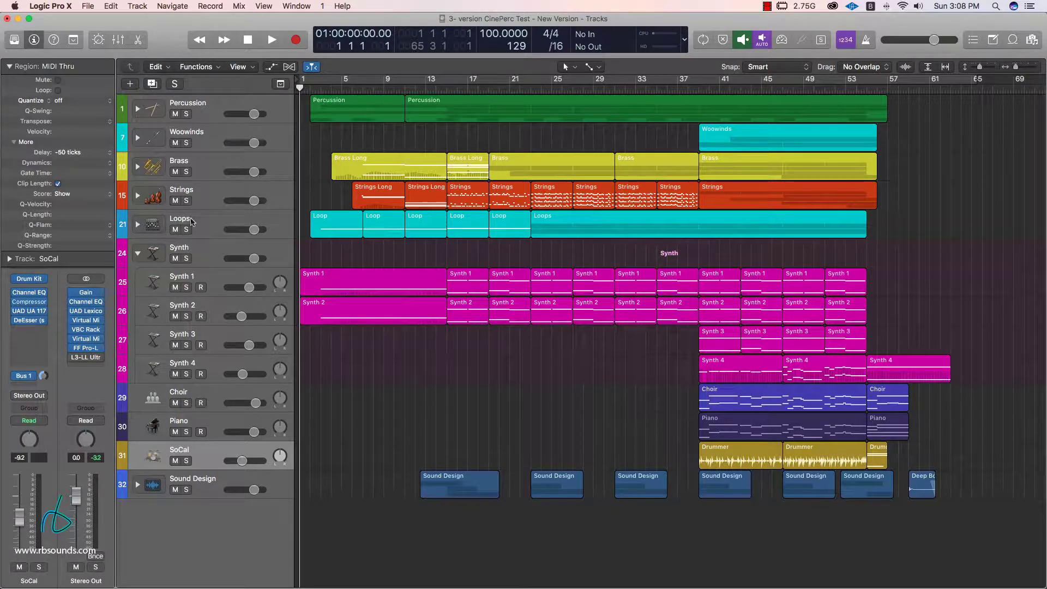
pyautogui.click(186, 259)
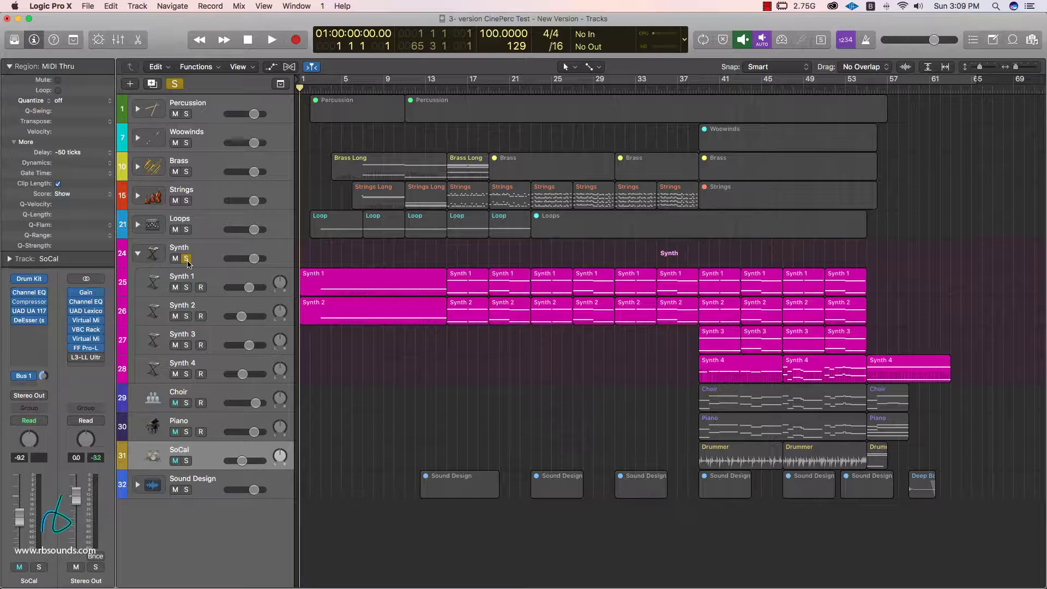
pyautogui.press('space')
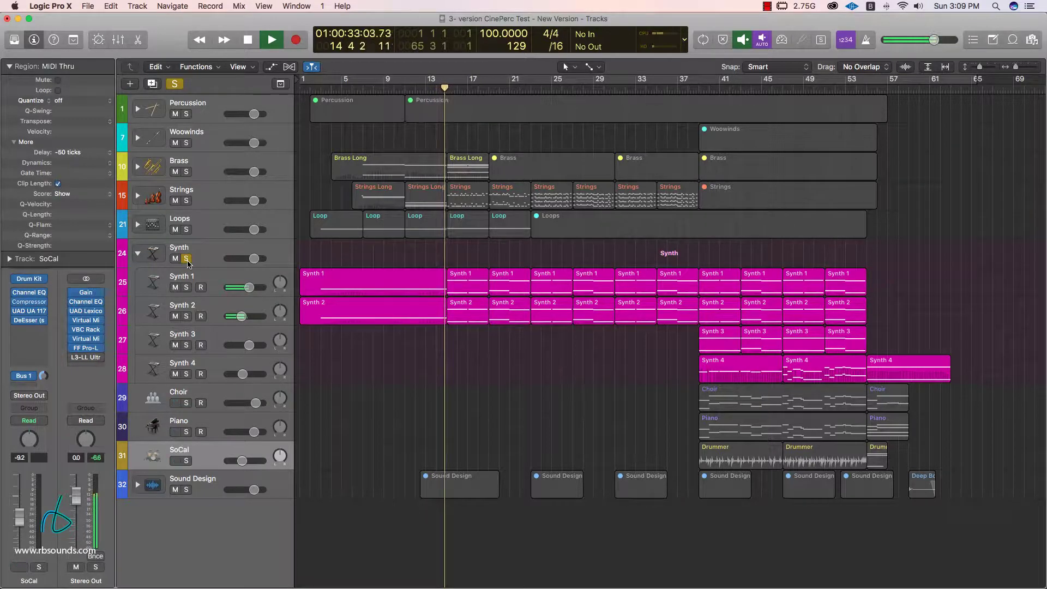
pyautogui.press('space')
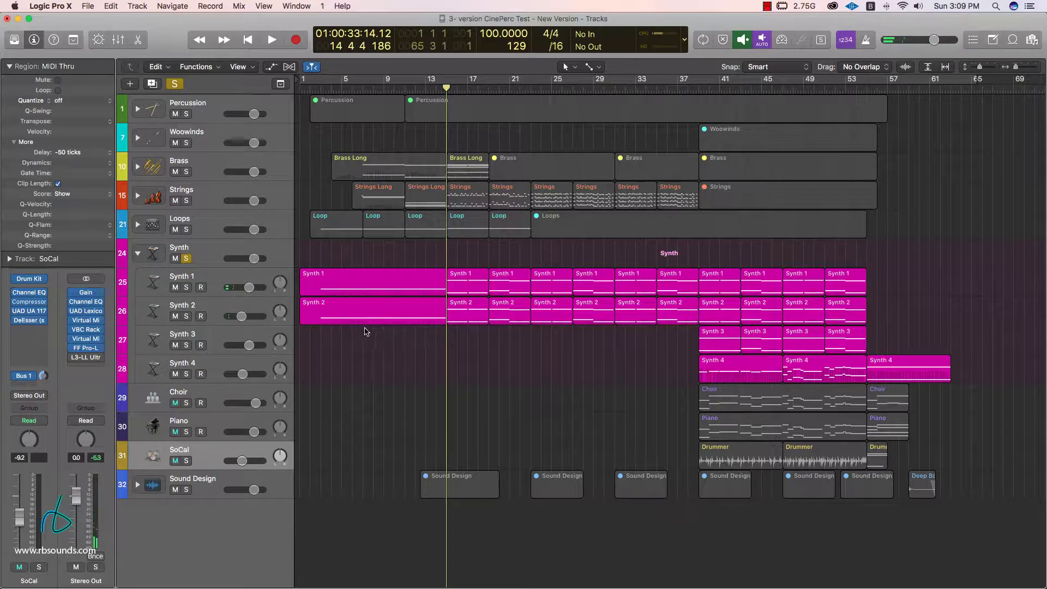
# Open the first Synth 1 region in the Piano Roll, sound its two long notes and close the editor
pyautogui.click(389, 284)
pyautogui.doubleClick(389, 283)
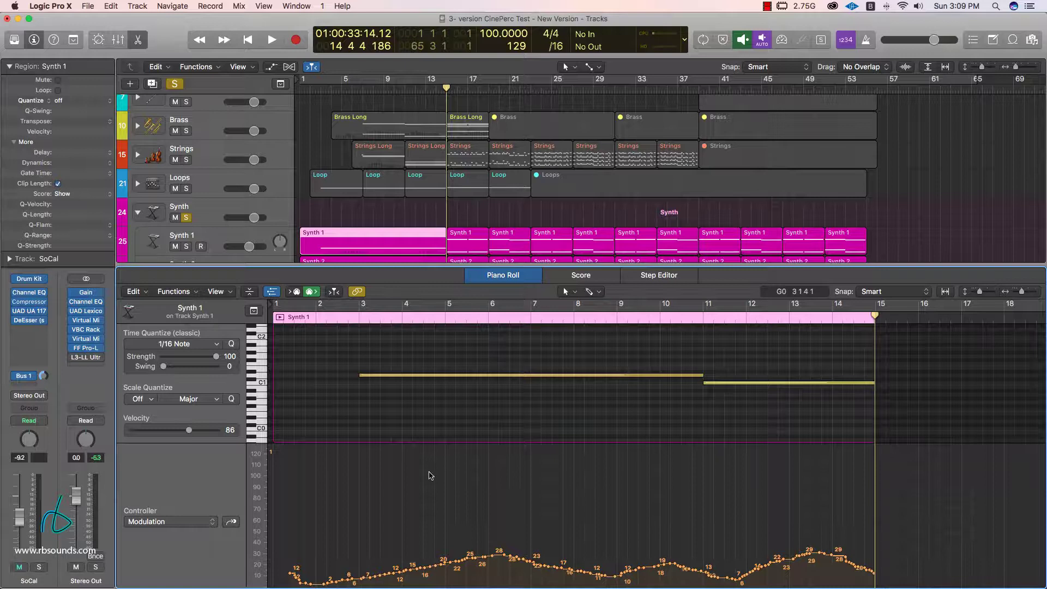
pyautogui.hotkey('ctrl', 'm')
pyautogui.hotkey('ctrl', 'm')
pyautogui.click(599, 376)
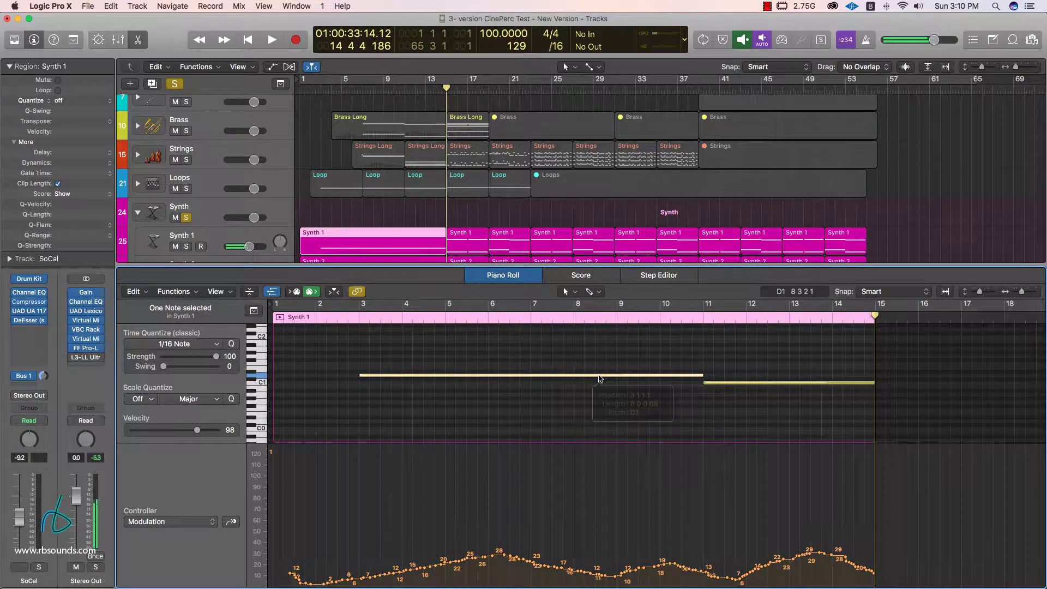
pyautogui.click(741, 384)
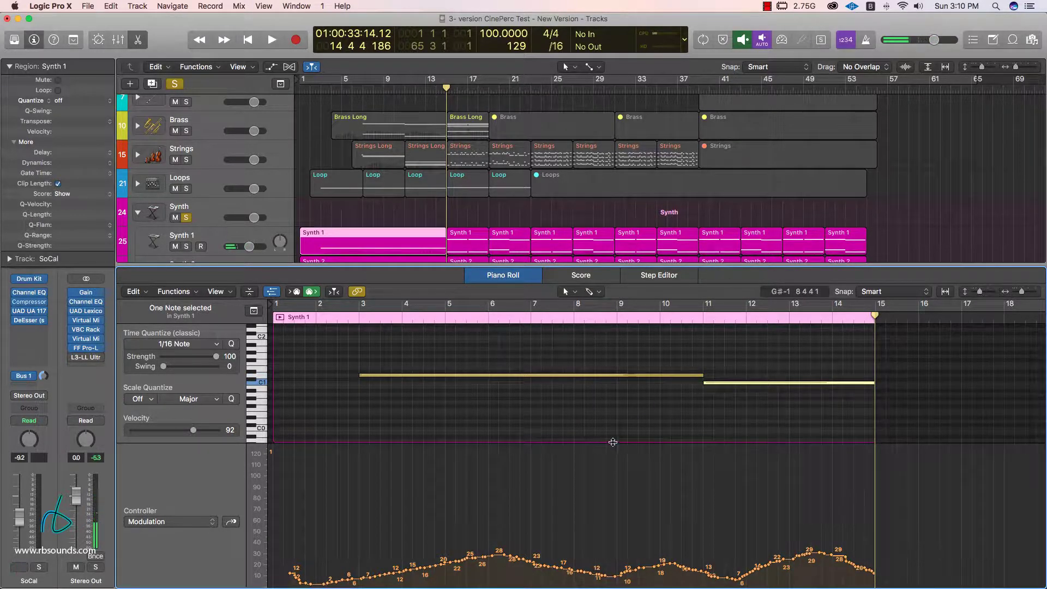
pyautogui.hotkey('ctrl', 'm')
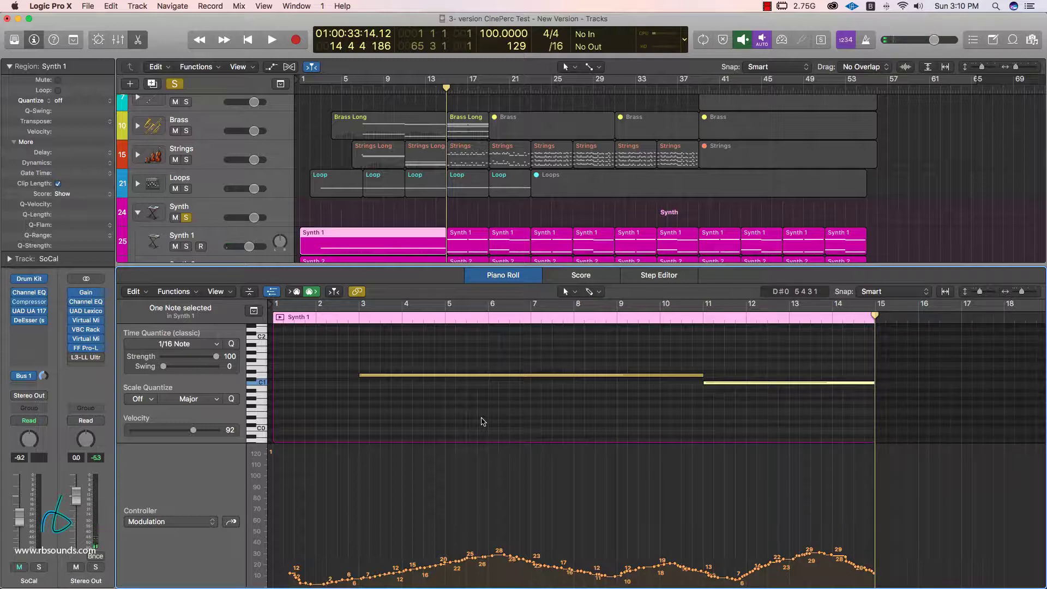
pyautogui.hotkey('ctrl', 'm')
pyautogui.press('p')
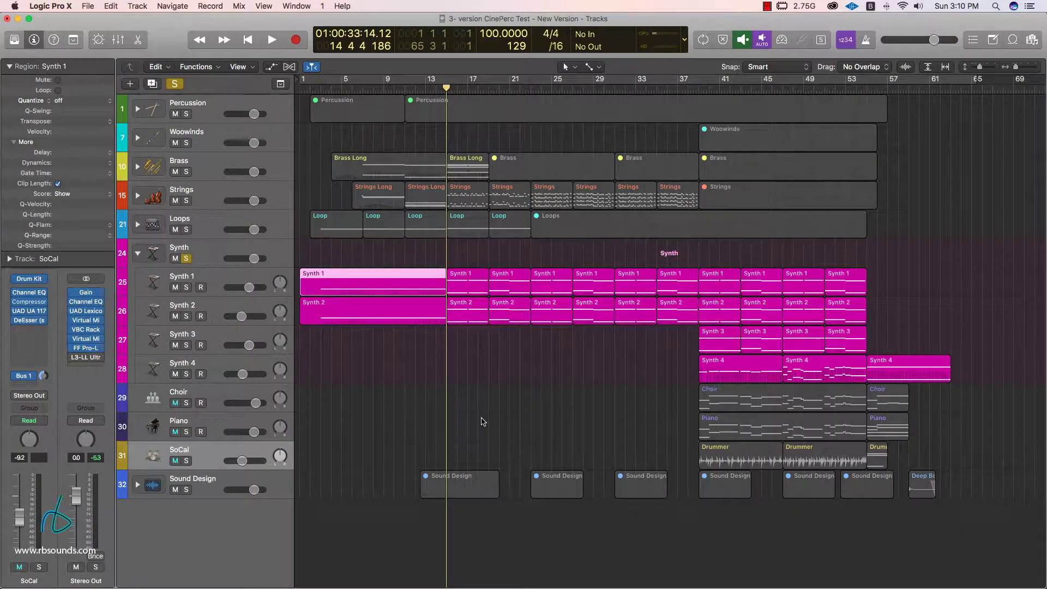
# Switch the solo from Synth to Brass with the playhead at about bar 6, and show only the Brass stack's subtracks
pyautogui.click(186, 258)
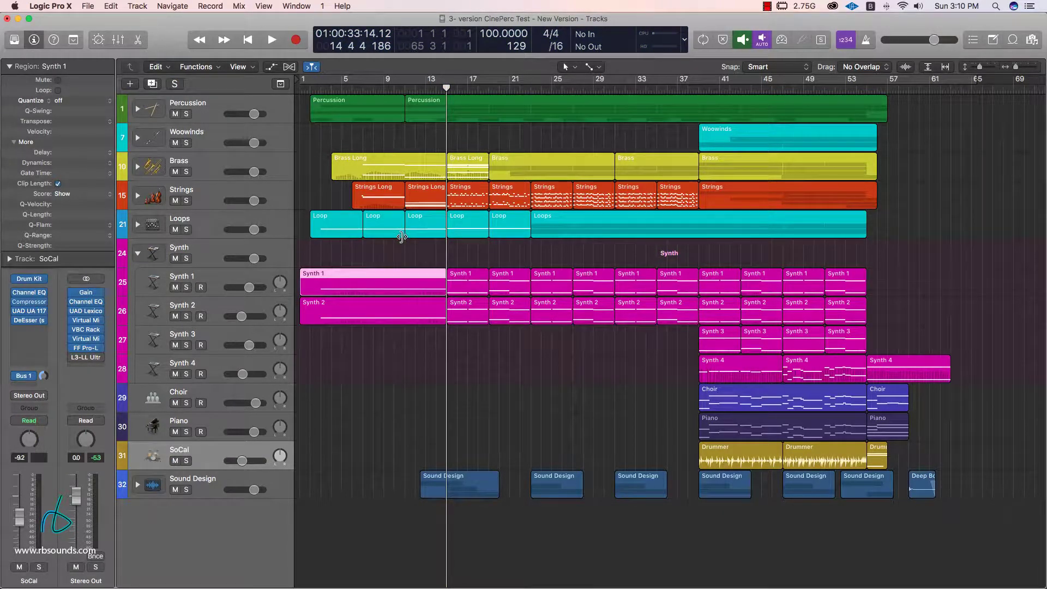
pyautogui.click(357, 86)
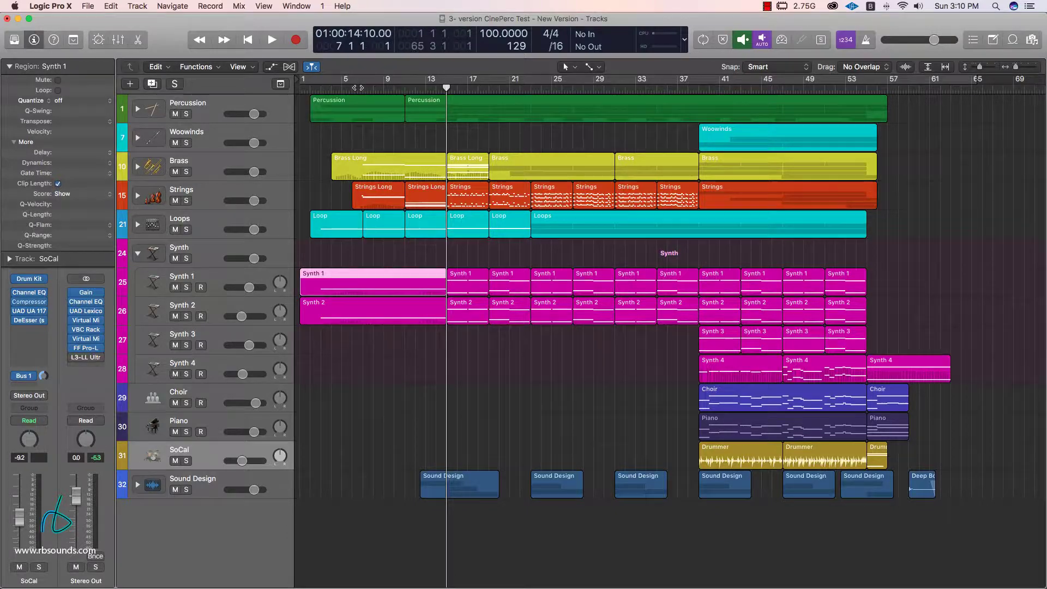
pyautogui.click(185, 171)
pyautogui.click(137, 253)
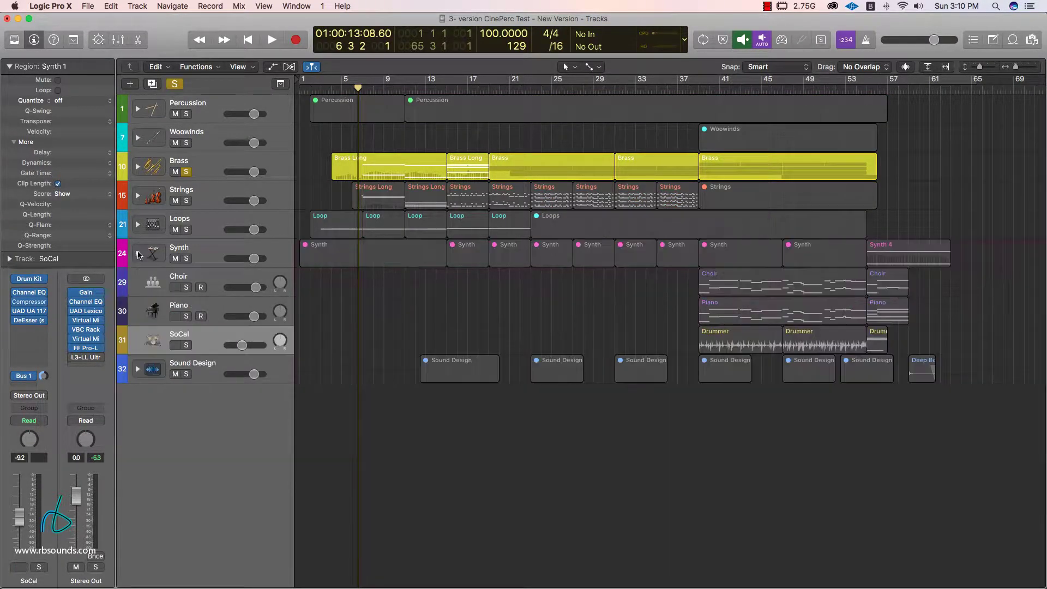
pyautogui.click(138, 168)
# Open the first Brass Long region in the Piano Roll, play it through to about bar 14 and close the editor
pyautogui.doubleClick(381, 191)
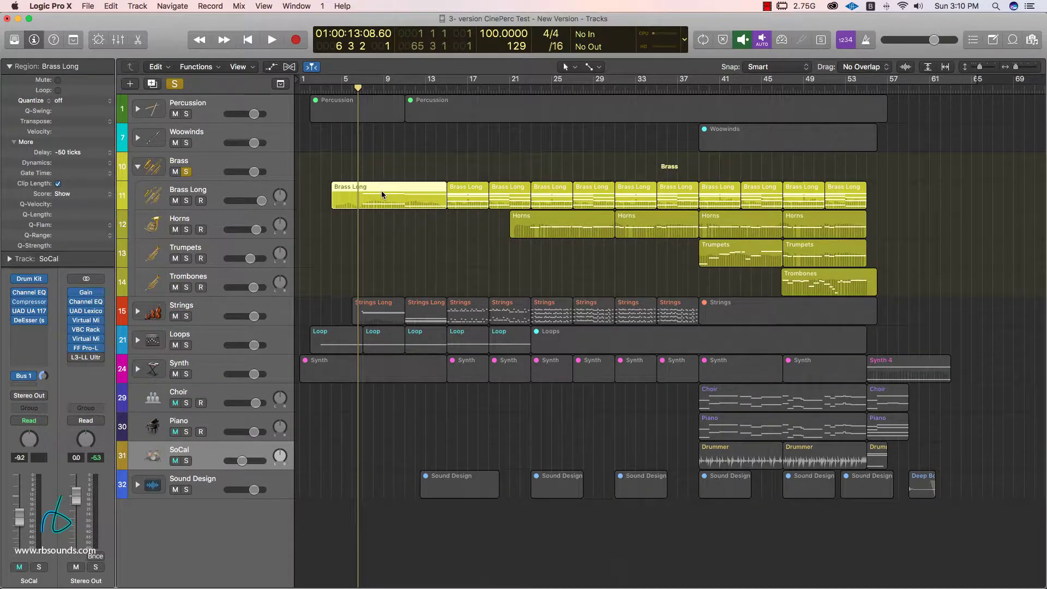
pyautogui.press('space')
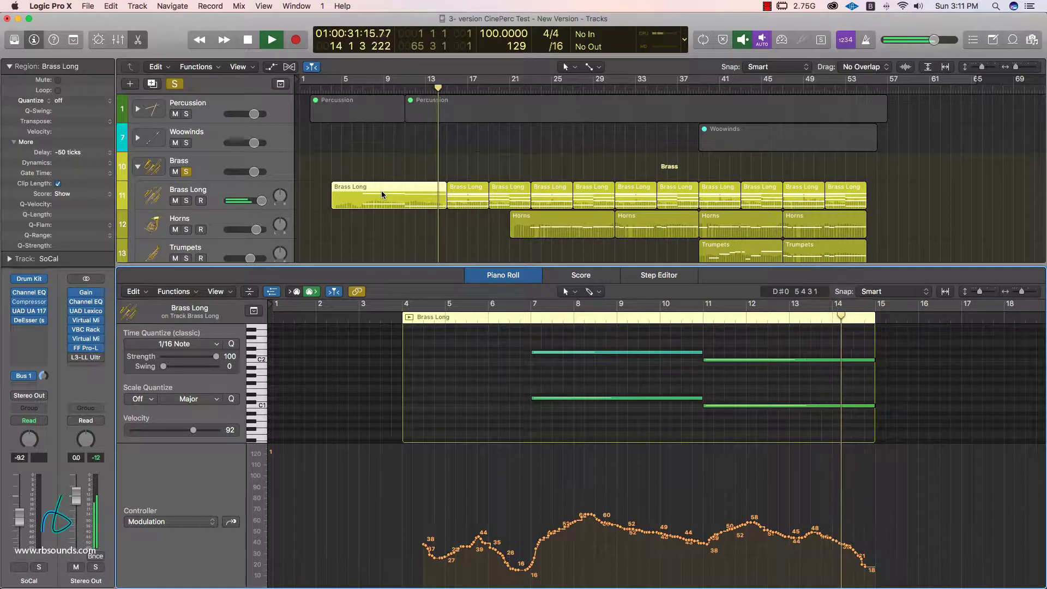
pyautogui.press('space')
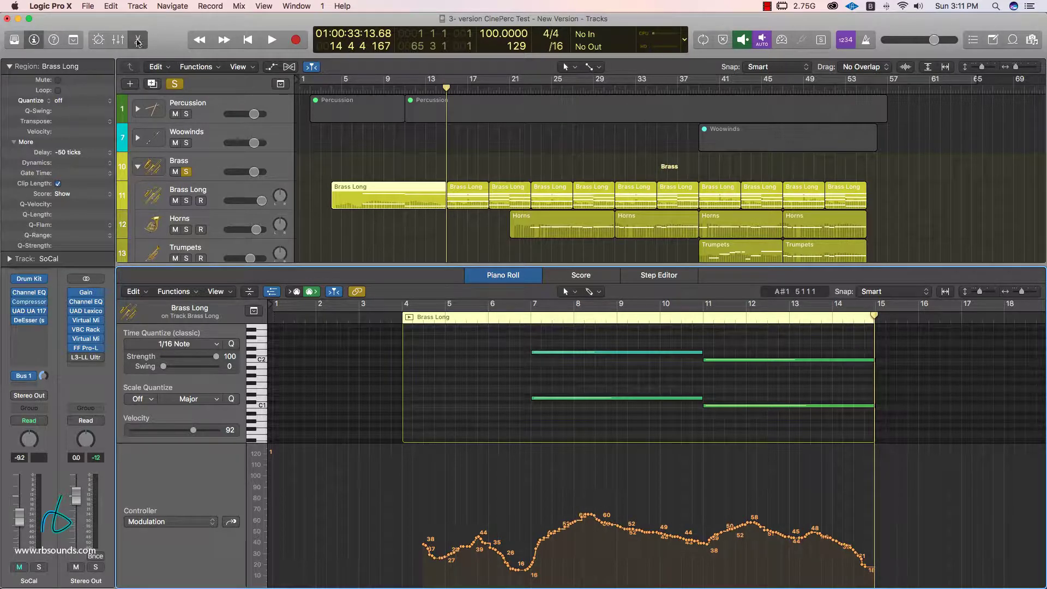
pyautogui.click(138, 40)
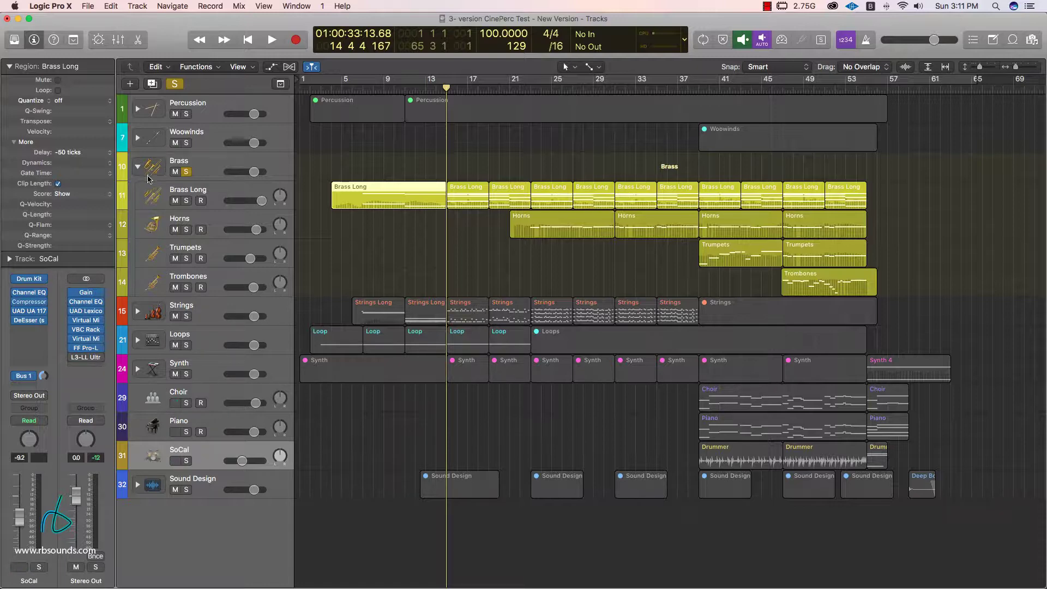
# Switch the solo from Brass to the expanded Strings stack and open both Strings Long regions together in the Piano Roll
pyautogui.click(186, 172)
pyautogui.click(136, 312)
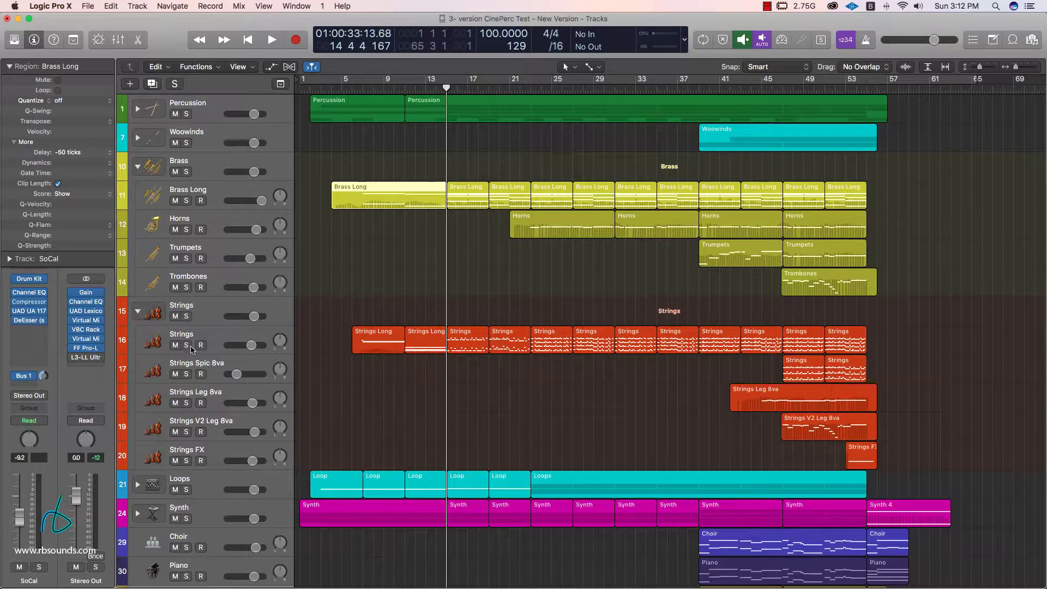
pyautogui.click(186, 316)
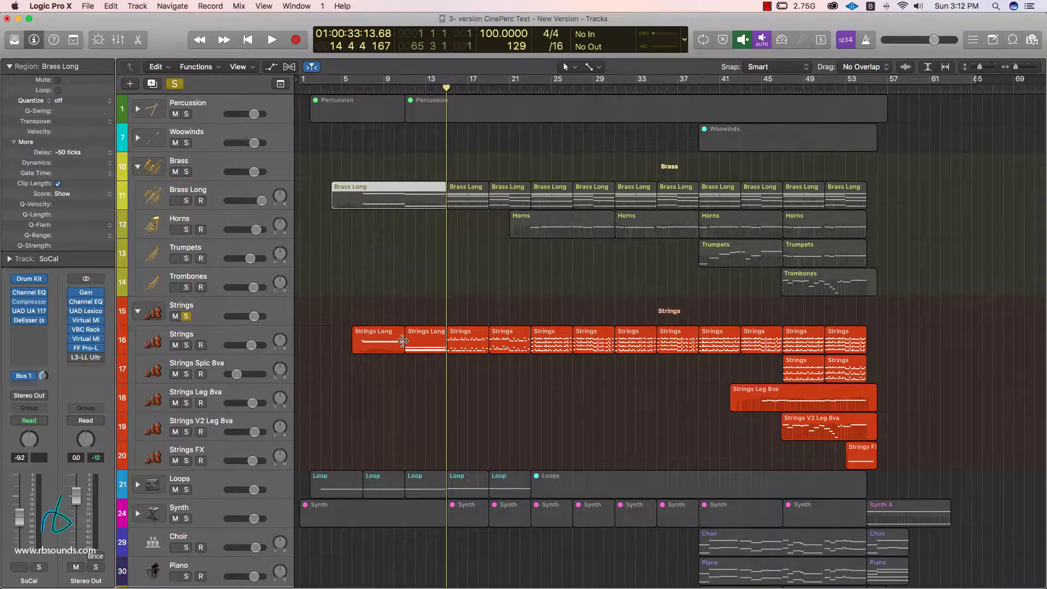
pyautogui.moveTo(380, 370); pyautogui.dragTo(426, 341)
pyautogui.doubleClick(427, 342)
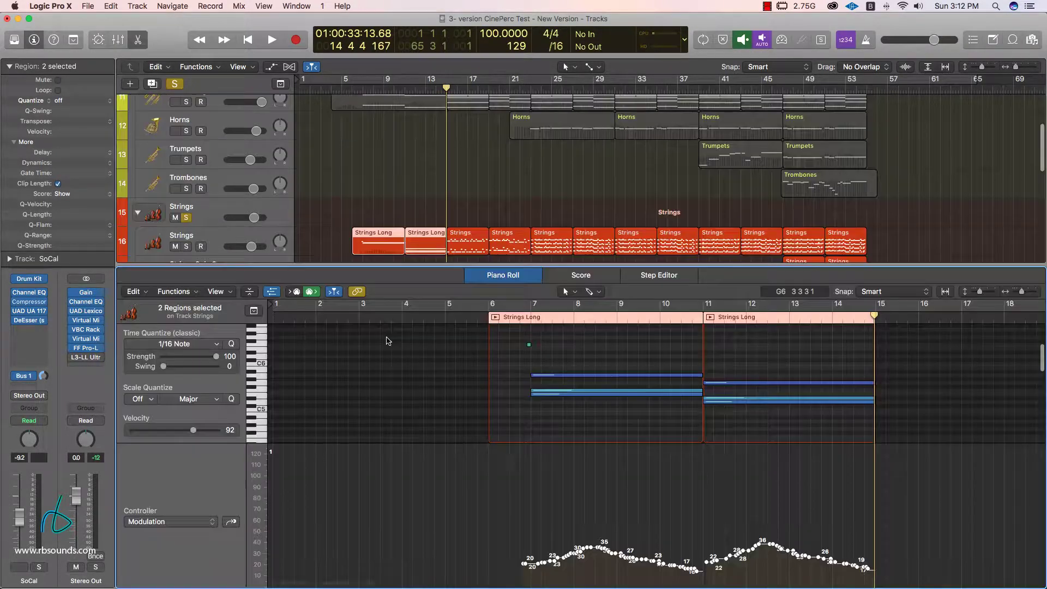
# Play the two Strings Long regions from about bar 6
pyautogui.hotkey('shift', 'Return')
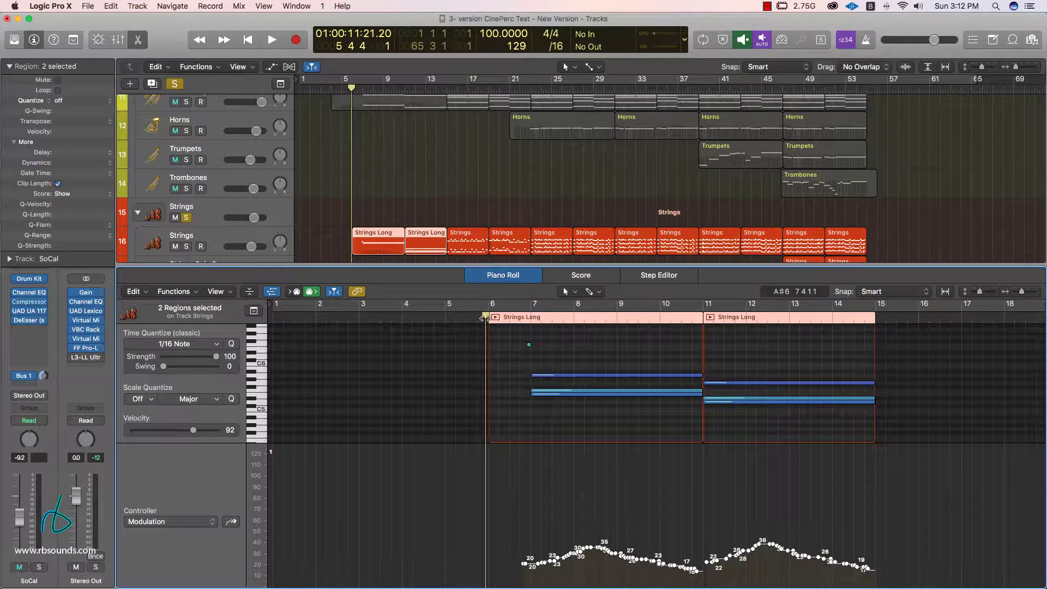
pyautogui.press('space')
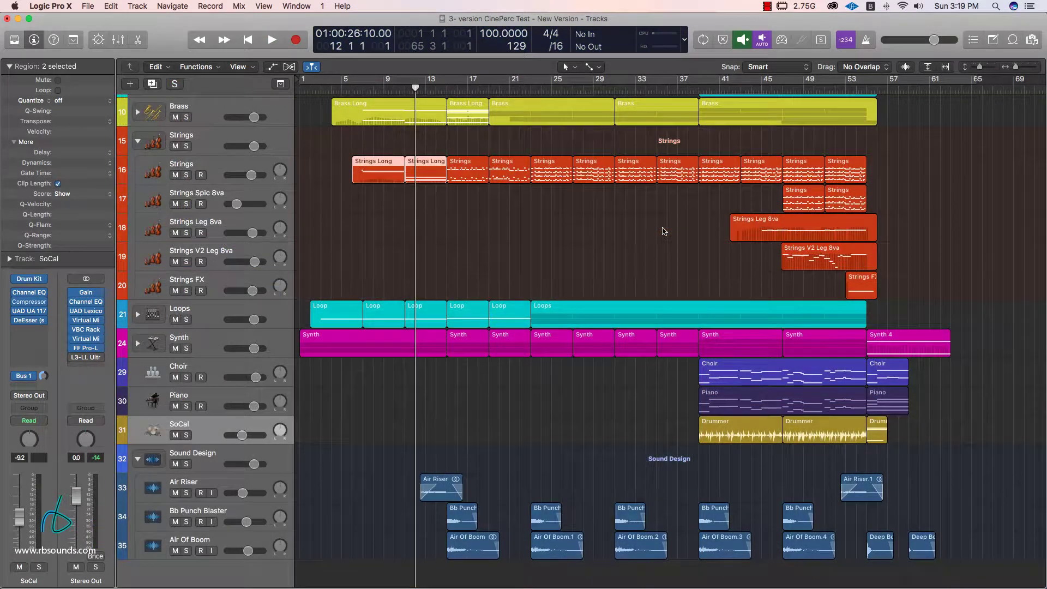
# Show the Sound Design stack's subtracks and play Air Riser alone from bar 12 to about bar 15, clearing its solo at the end
pyautogui.click(140, 462)
pyautogui.click(138, 515)
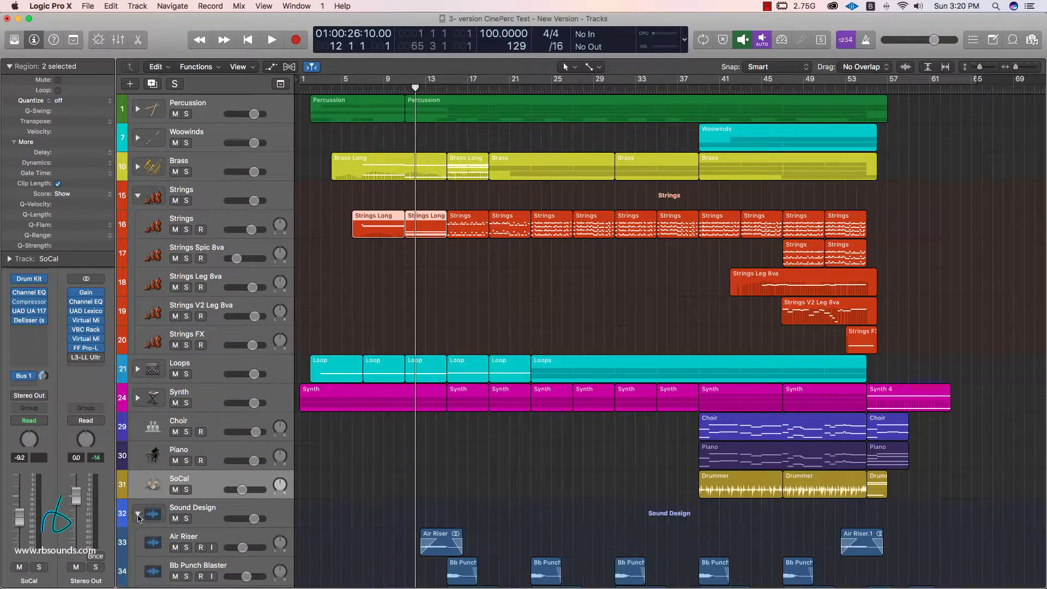
pyautogui.scroll(-3, 456, 405)
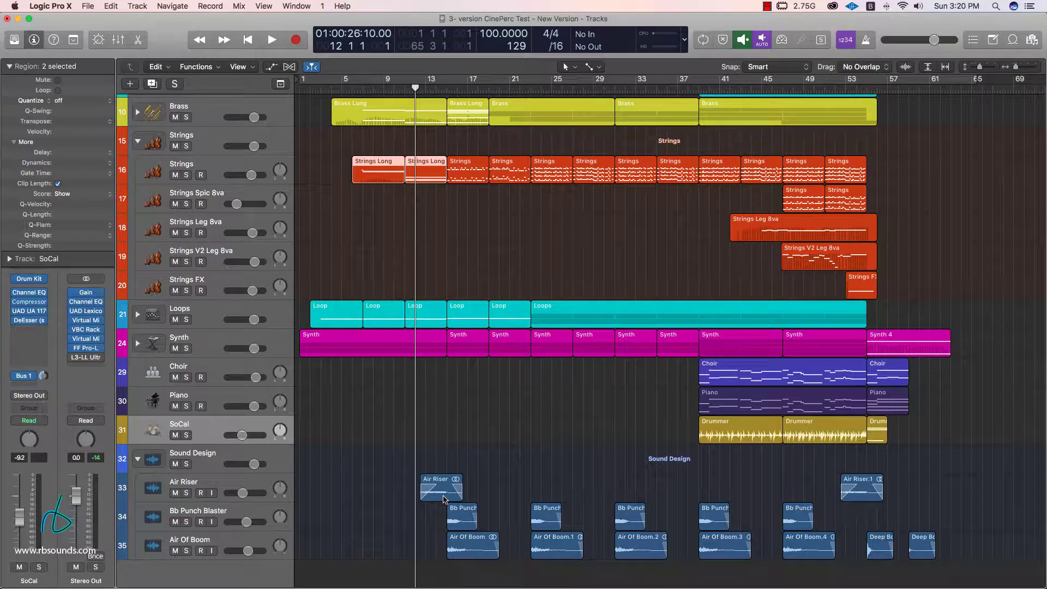
pyautogui.click(186, 493)
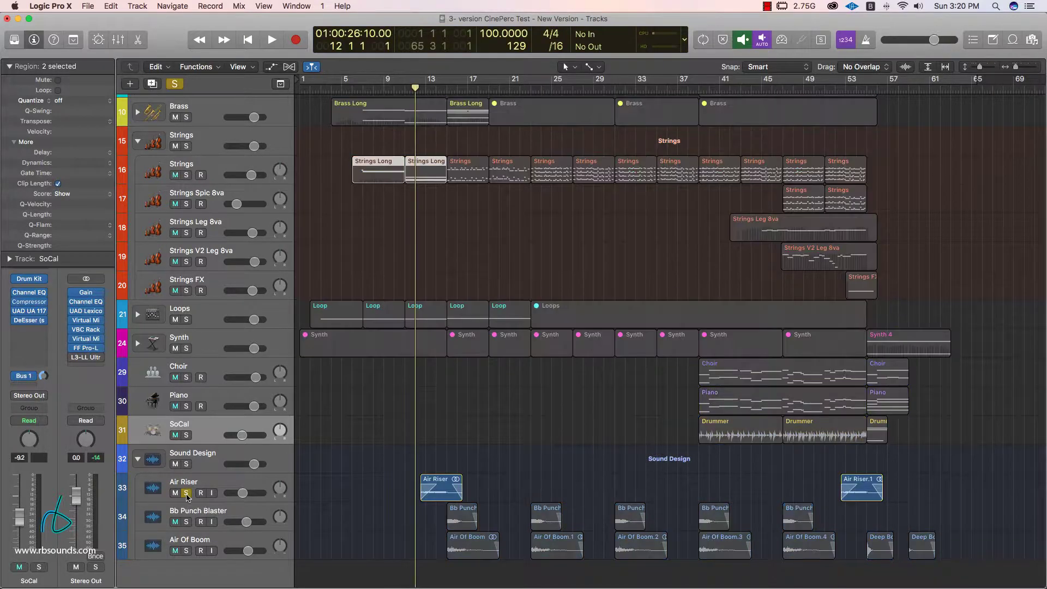
pyautogui.press('space')
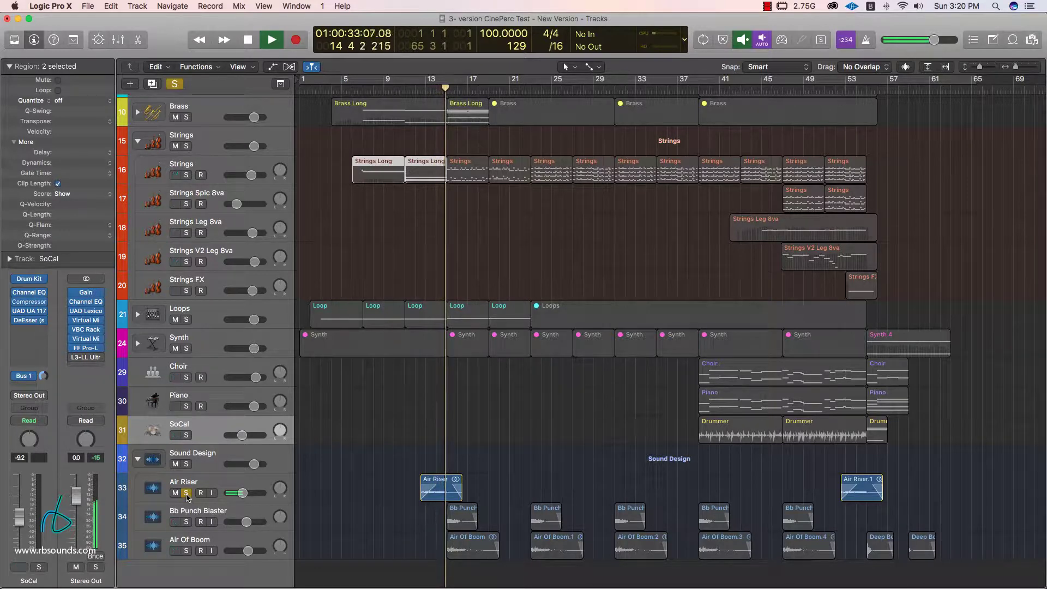
pyautogui.press('space')
pyautogui.click(187, 493)
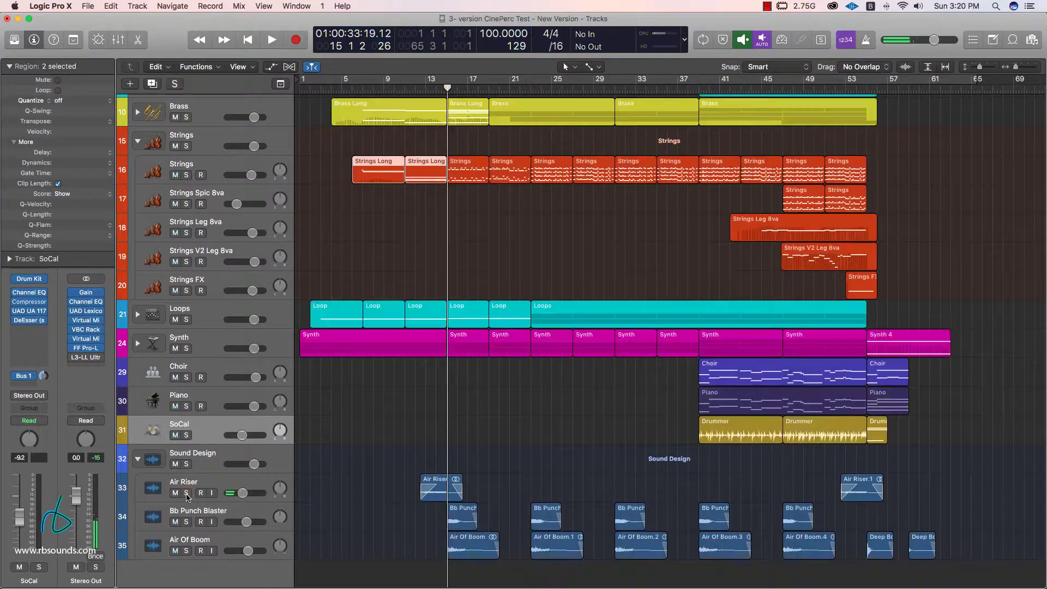
# Solo Bb Punch Blaster, play it from bar 15 to about bar 17 and clear its solo
pyautogui.click(186, 522)
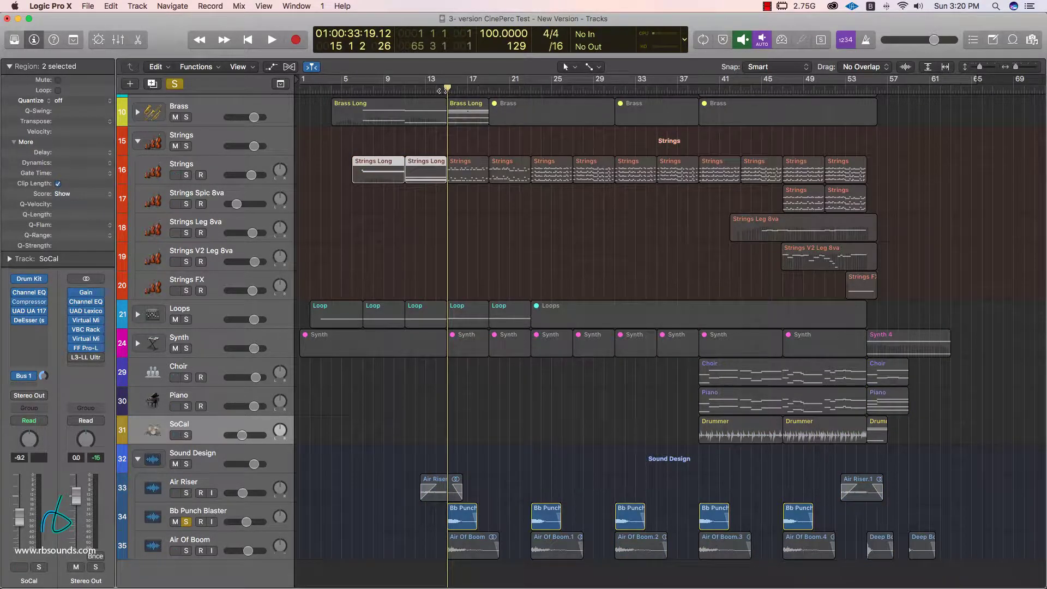
pyautogui.press('space')
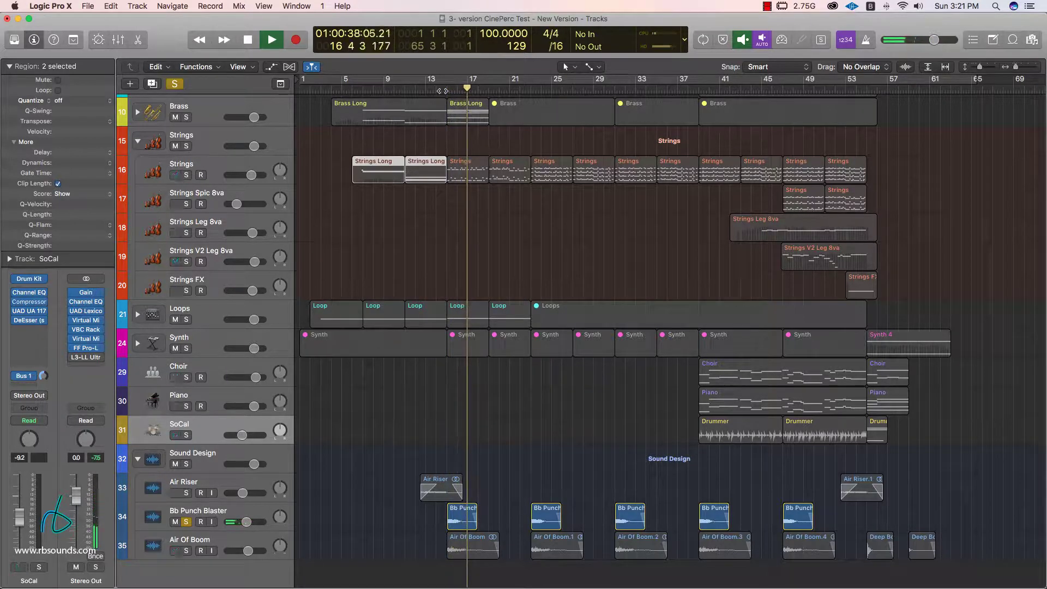
pyautogui.press('space')
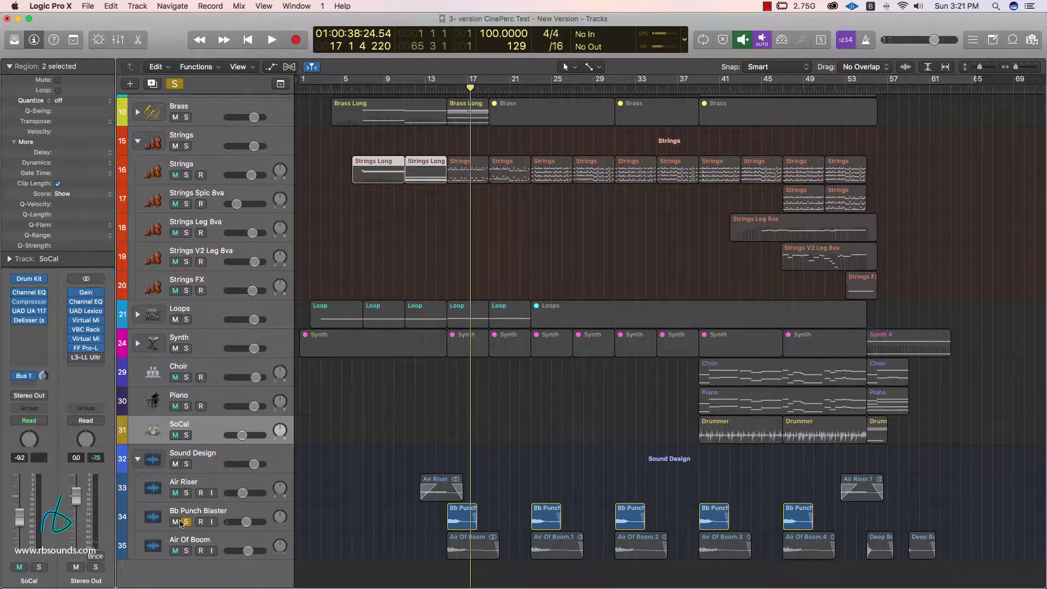
pyautogui.click(183, 522)
# Solo Air Of Boom, play it from bar 14 to about bar 17 and clear its solo
pyautogui.click(186, 551)
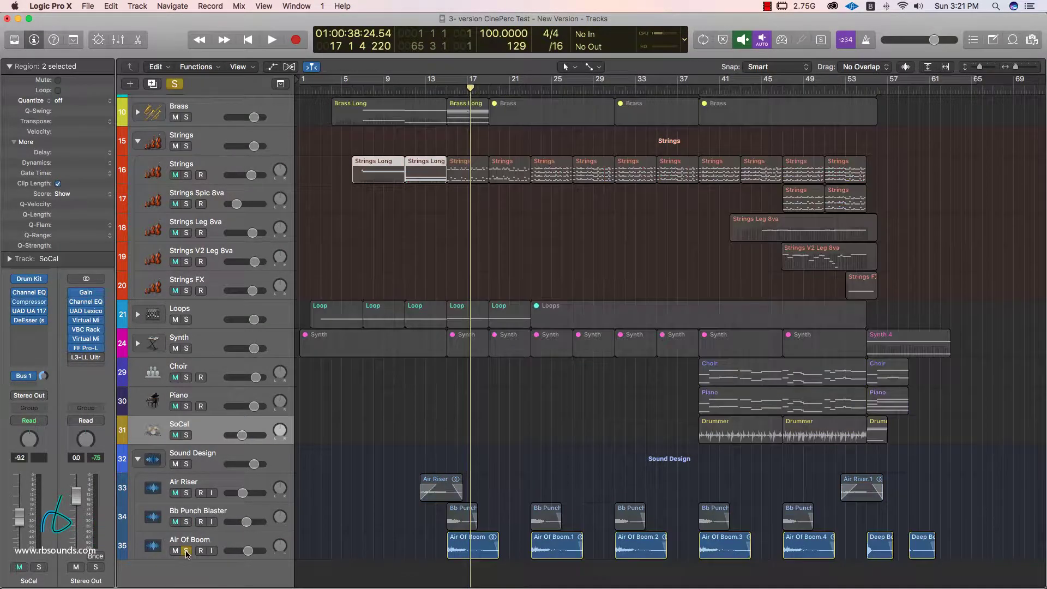
pyautogui.click(442, 93)
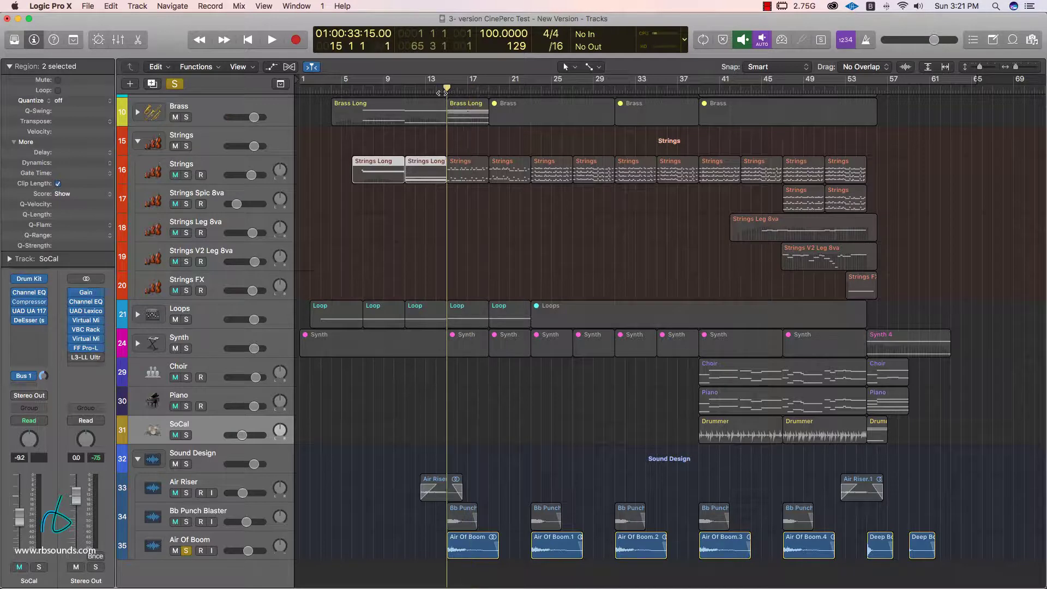
pyautogui.click(435, 92)
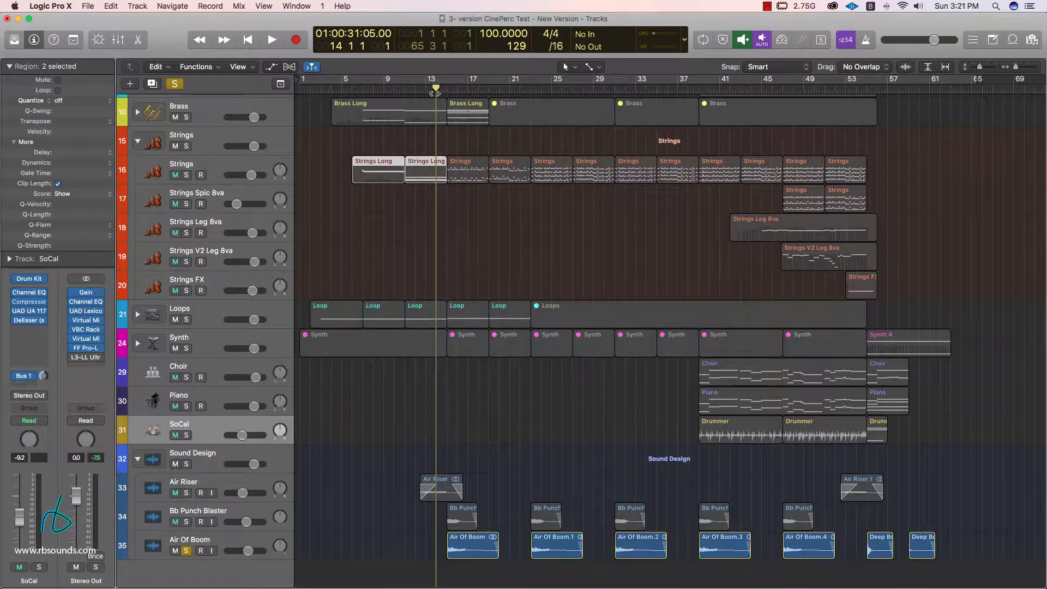
pyautogui.press('space')
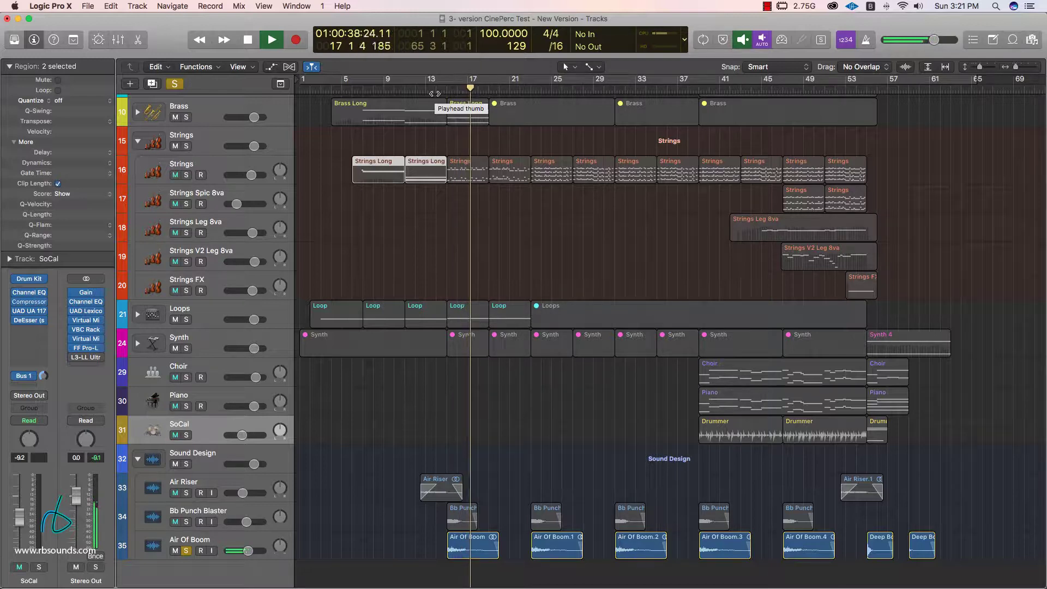
pyautogui.press('space')
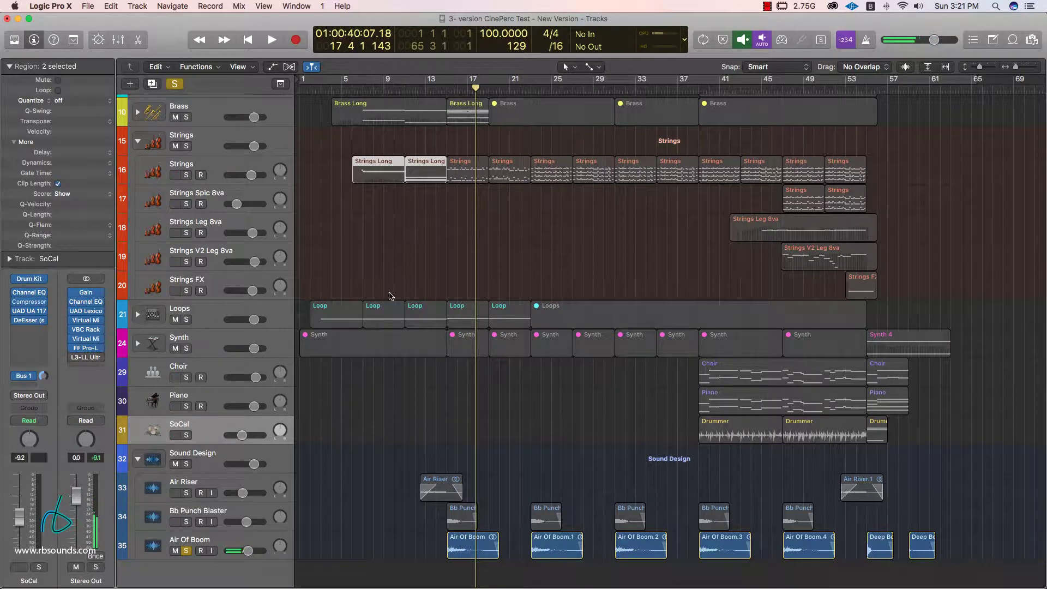
pyautogui.click(186, 550)
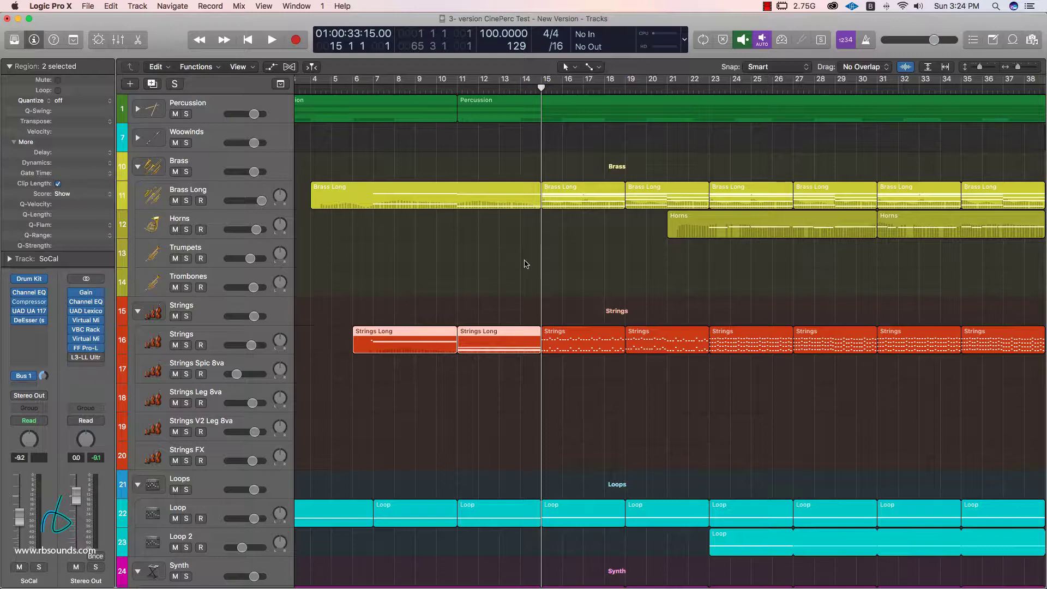
# Solo Brass Long, play it from bar 15 to about bar 18 and return the playhead to bar 15
pyautogui.scroll(-5, 522, 264)
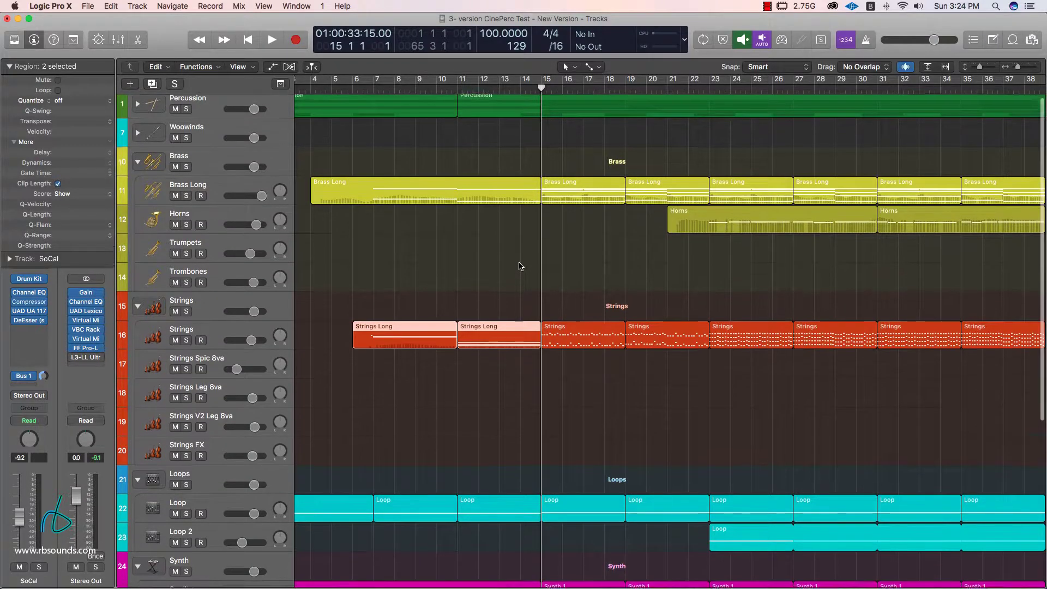
pyautogui.scroll(-8, 520, 265)
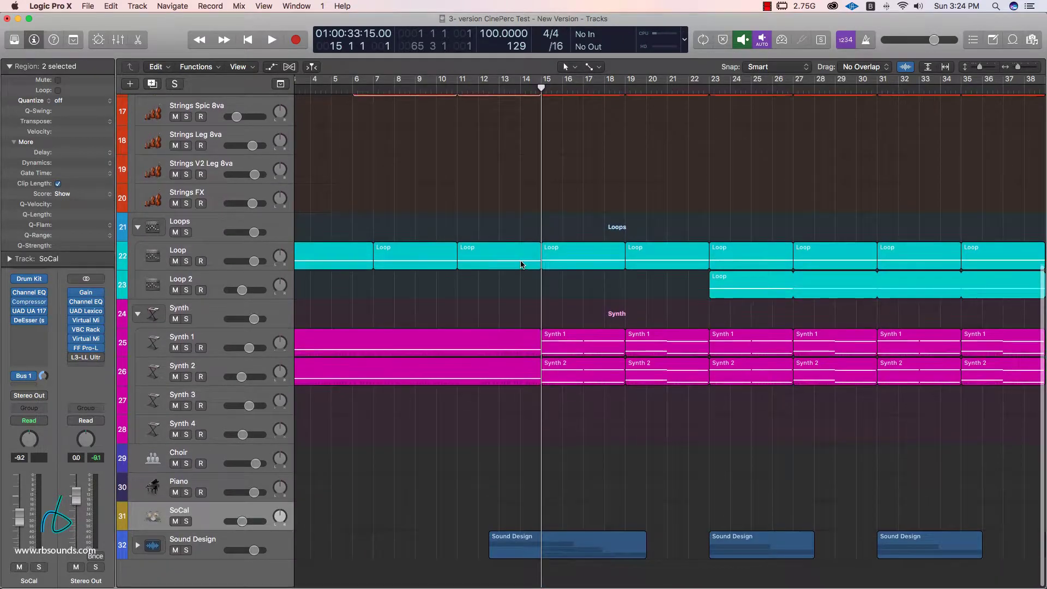
pyautogui.scroll(6, 522, 264)
pyautogui.scroll(5, 522, 264)
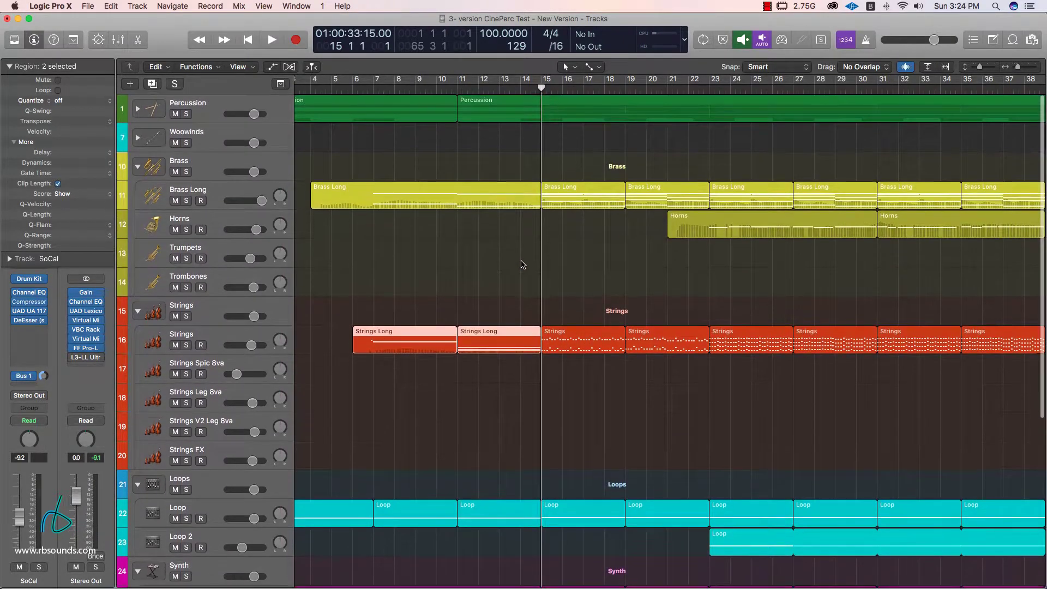
pyautogui.click(186, 201)
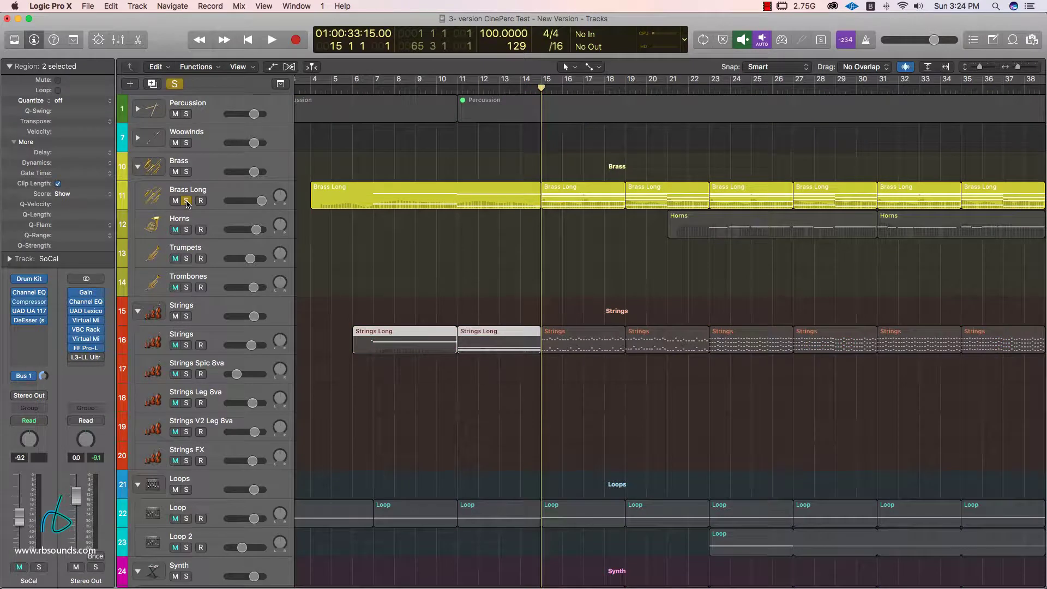
pyautogui.press('space')
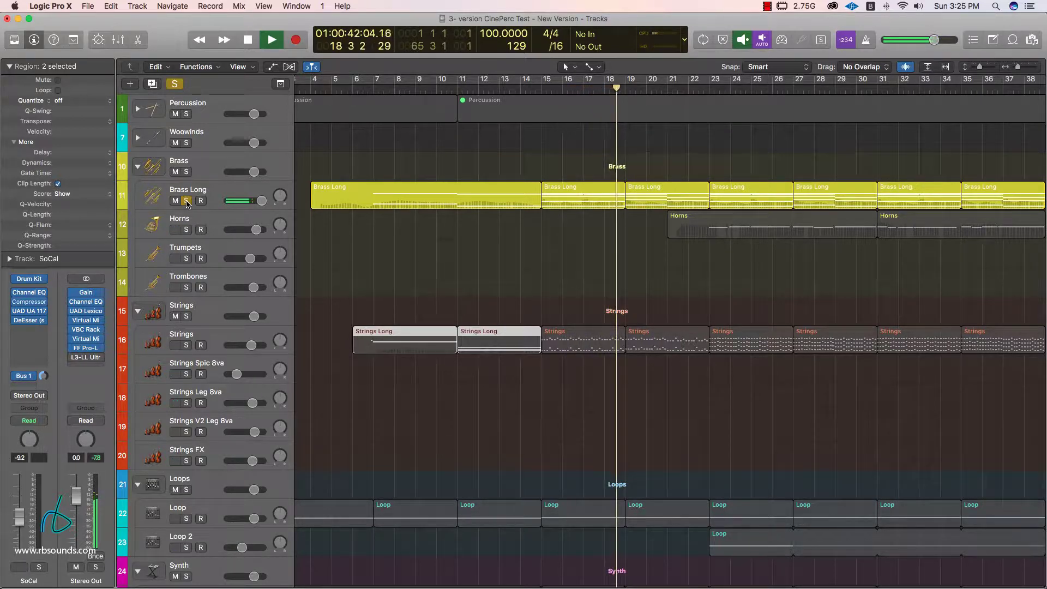
pyautogui.press('space')
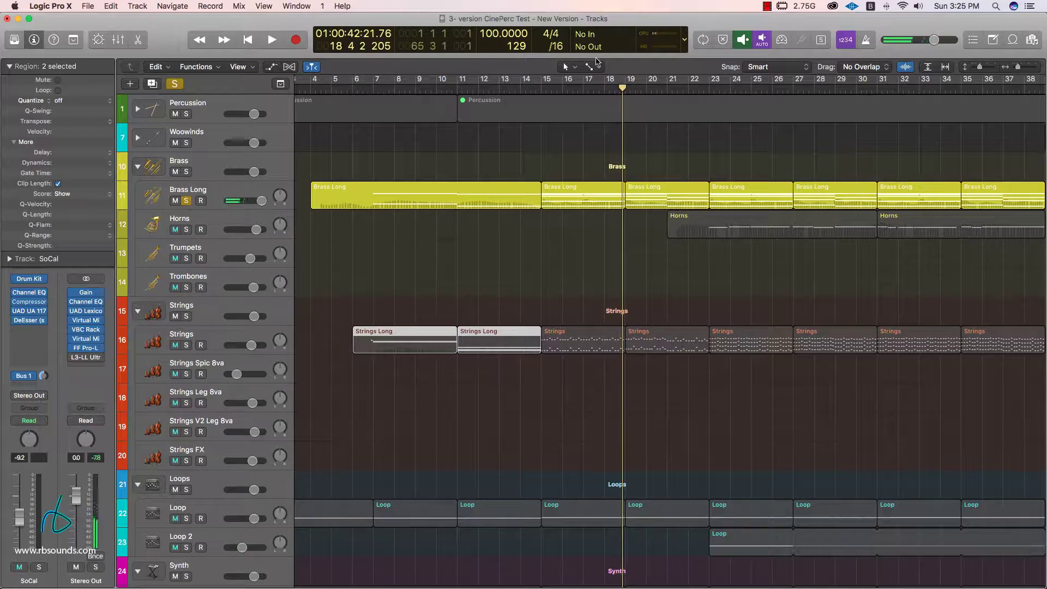
pyautogui.moveTo(622, 88); pyautogui.dragTo(542, 90)
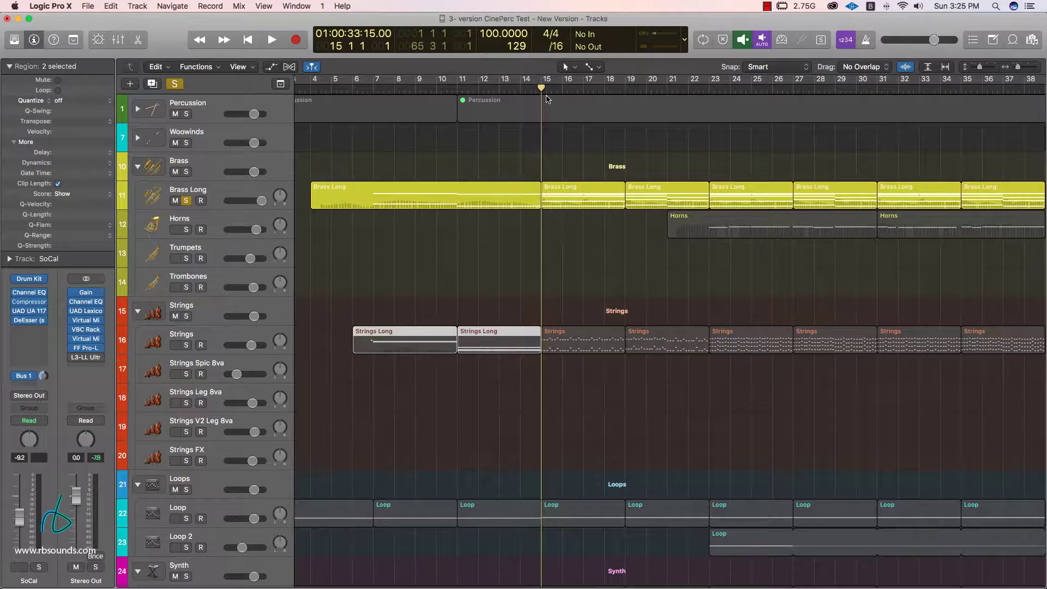
# Switch the solo from Brass Long to the Strings track and open its region starting at bar 15 in the Piano Roll
pyautogui.click(220, 192)
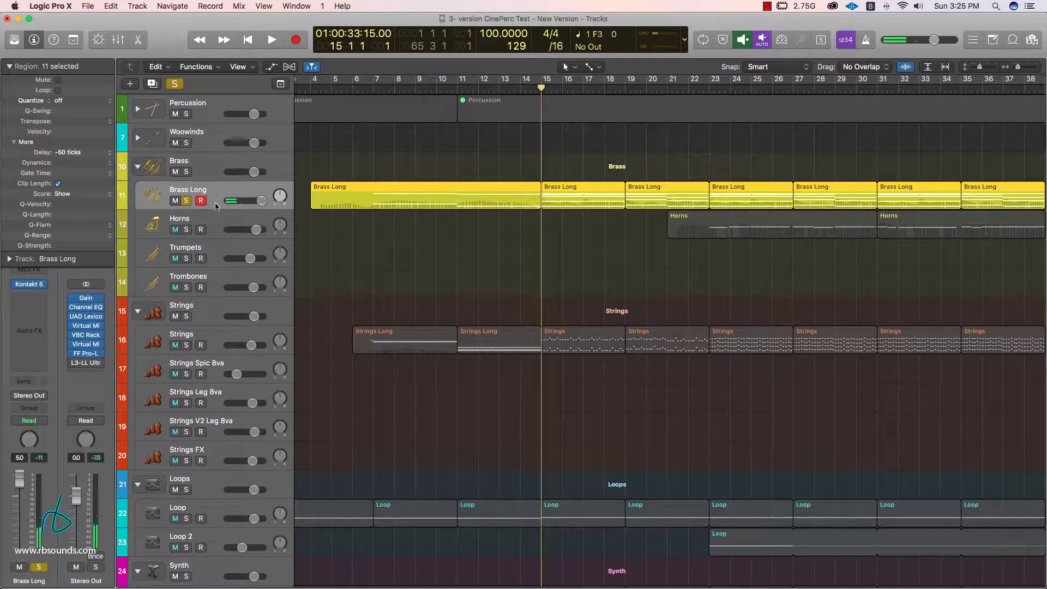
pyautogui.click(187, 203)
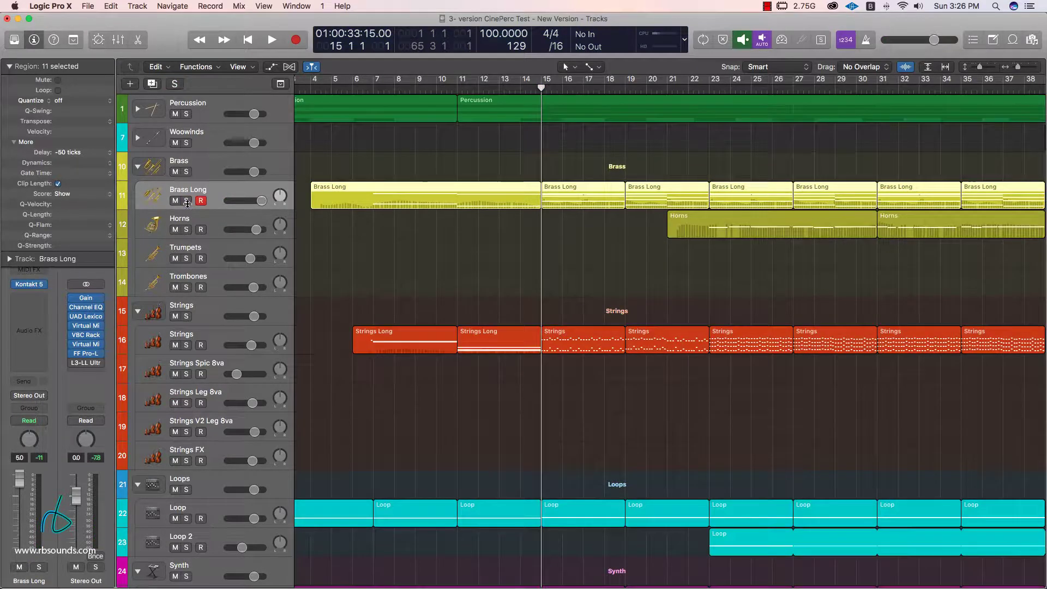
pyautogui.click(187, 345)
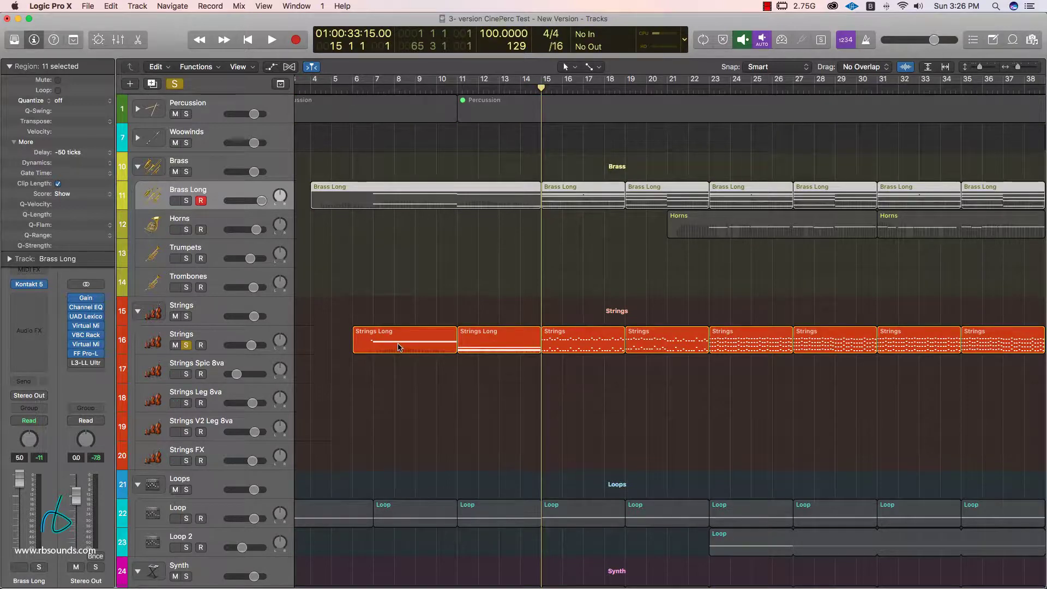
pyautogui.click(564, 345)
pyautogui.doubleClick(564, 344)
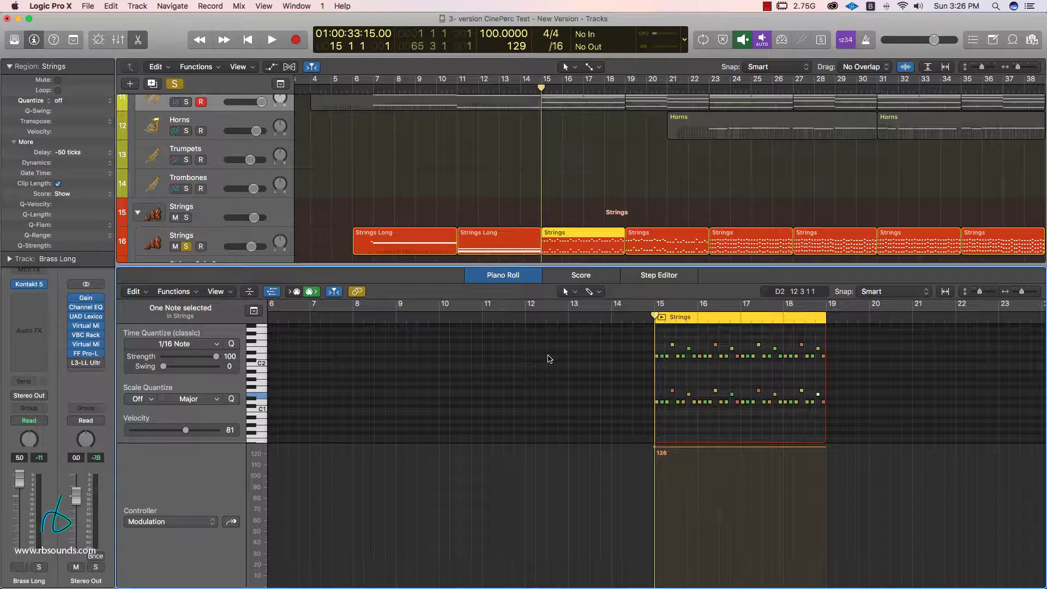
# Cycle playback over the Strings region from bar 15 to 19, then stop and turn the cycle off
pyautogui.click(661, 317)
pyautogui.press('super+u')
pyautogui.press('space')
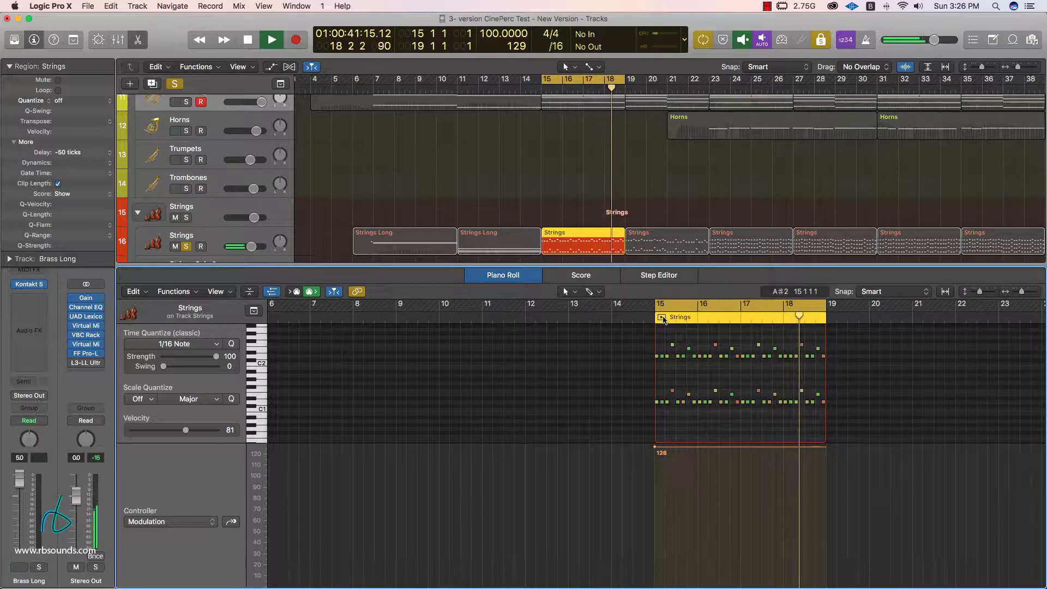
pyautogui.press('space')
pyautogui.press('c')
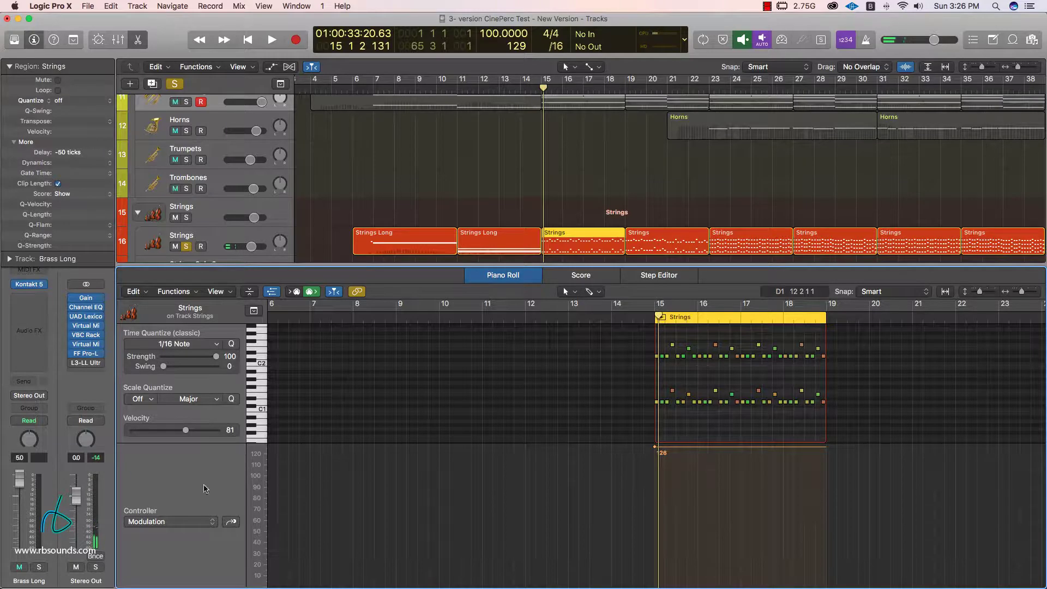
# Show Note Velocity in the Piano Roll's controller lane and replay the Strings region in a cycle, turning the cycle off at the end
pyautogui.click(204, 526)
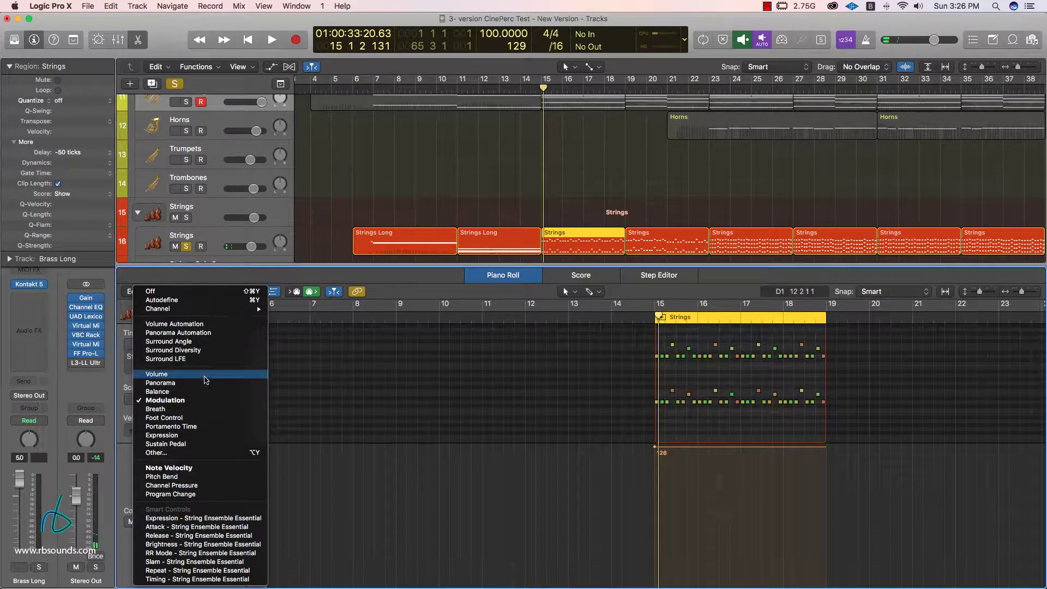
pyautogui.click(208, 468)
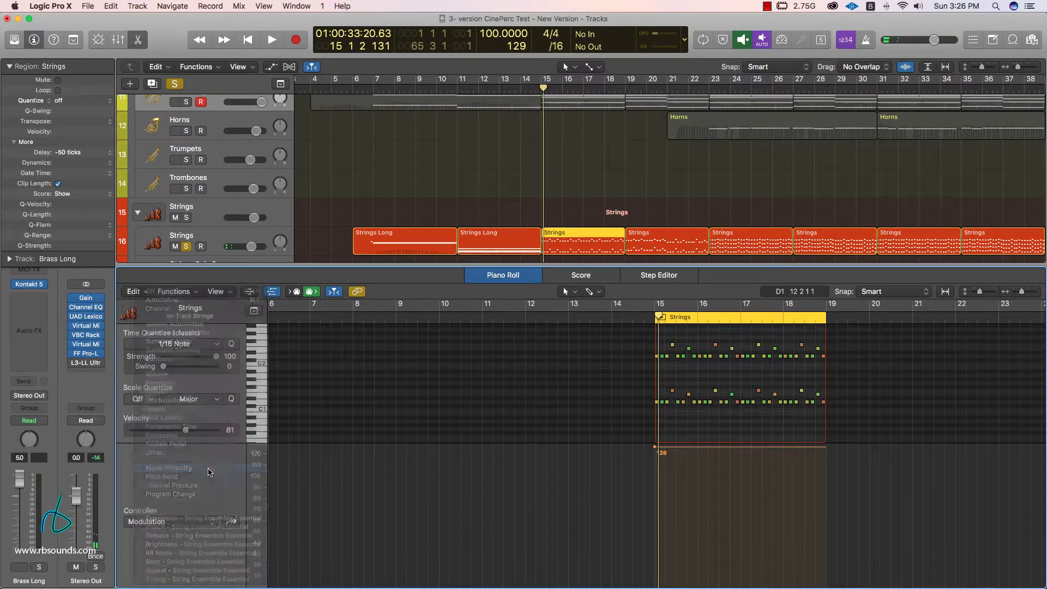
pyautogui.click(658, 316)
pyautogui.press('super+u')
pyautogui.press('space')
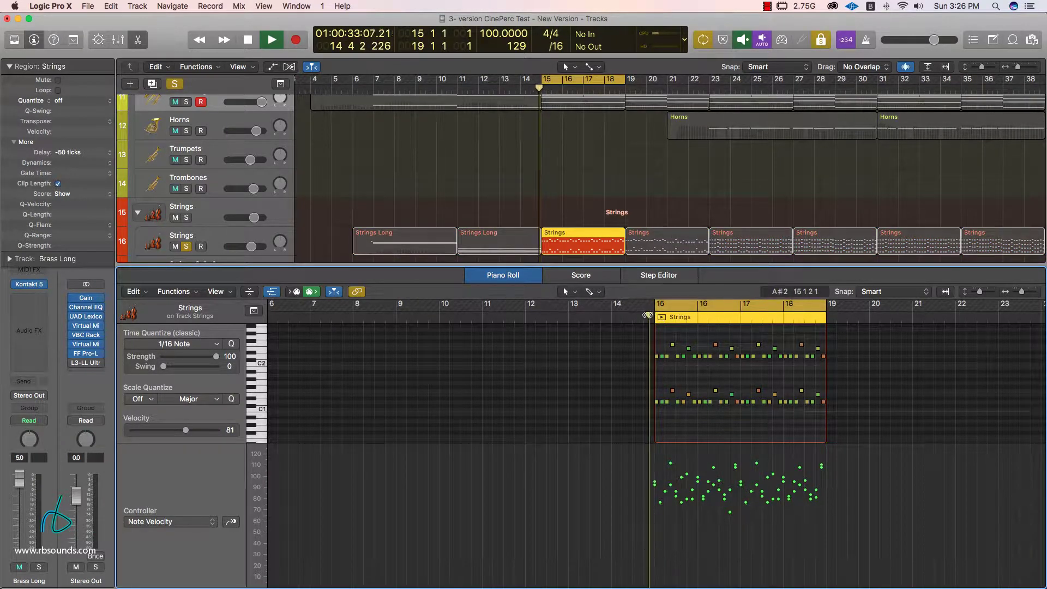
pyautogui.press('space')
pyautogui.hotkey('ctrl', 's')
pyautogui.press('c')
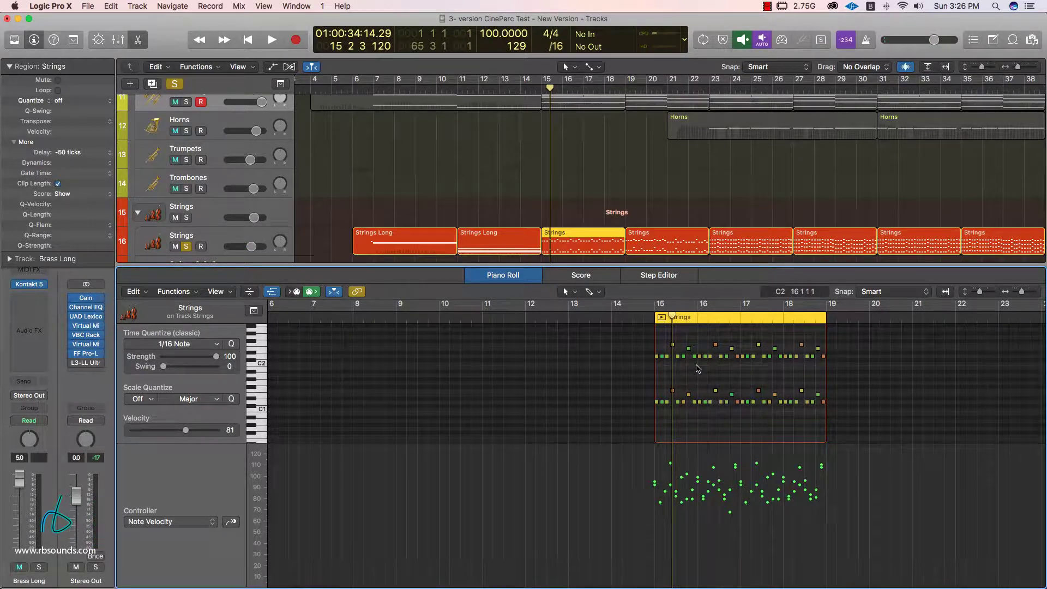
# Zoom in on the Strings region at bar 15 in the Piano Roll and cycle playback over bars 15 to 19
pyautogui.press('super+Right')
pyautogui.press('super+Right')
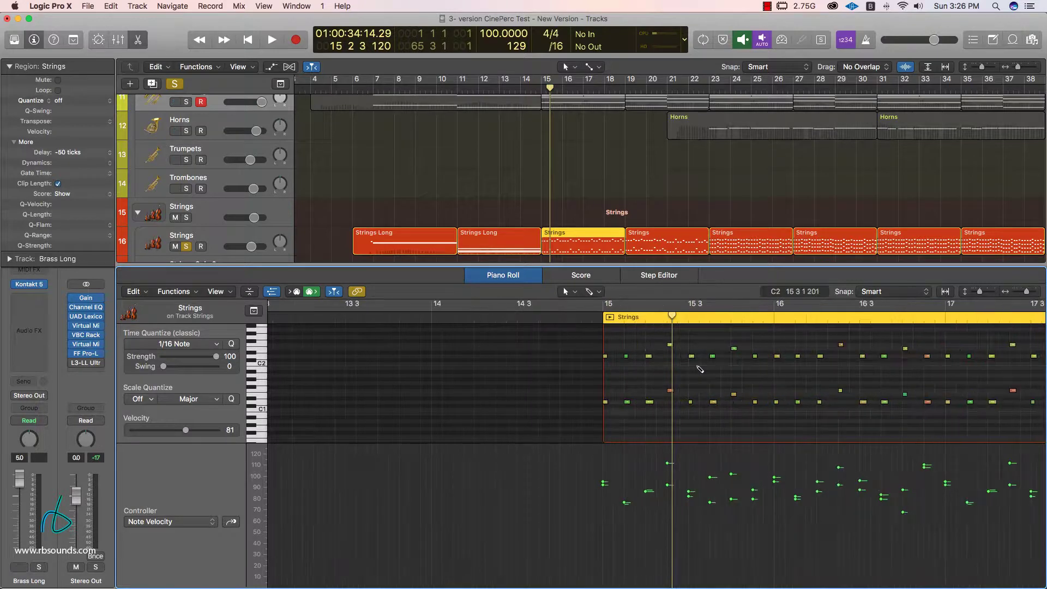
pyautogui.hscroll(-10, 696, 373)
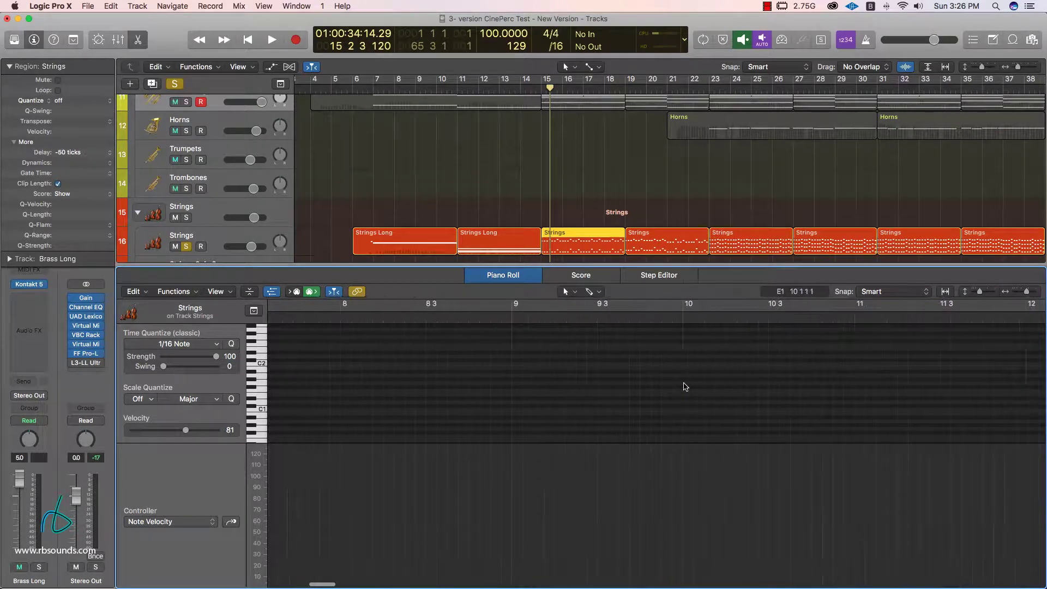
pyautogui.click(584, 244)
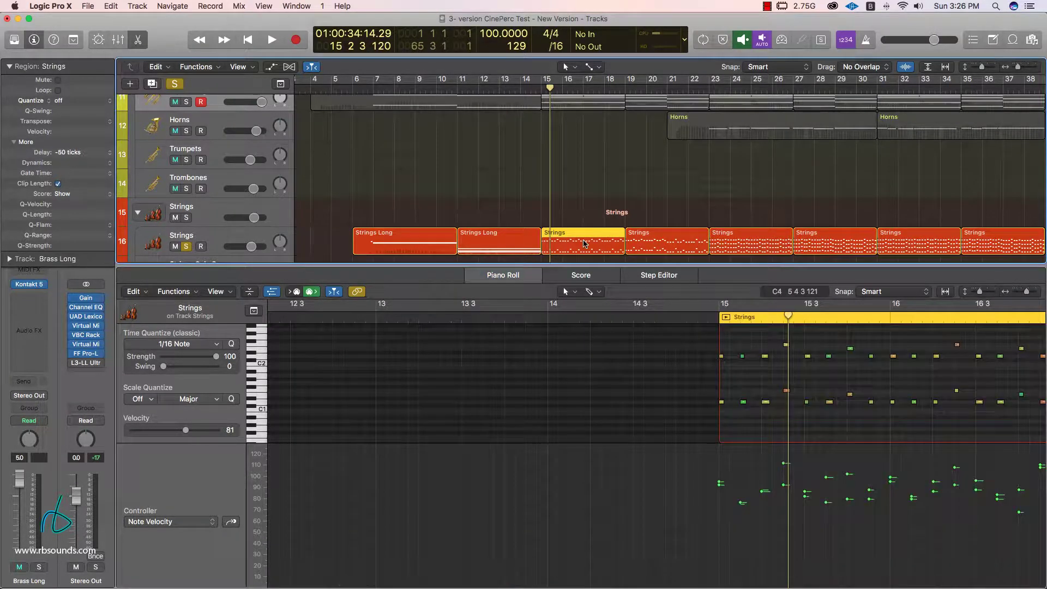
pyautogui.hscroll(10, 754, 361)
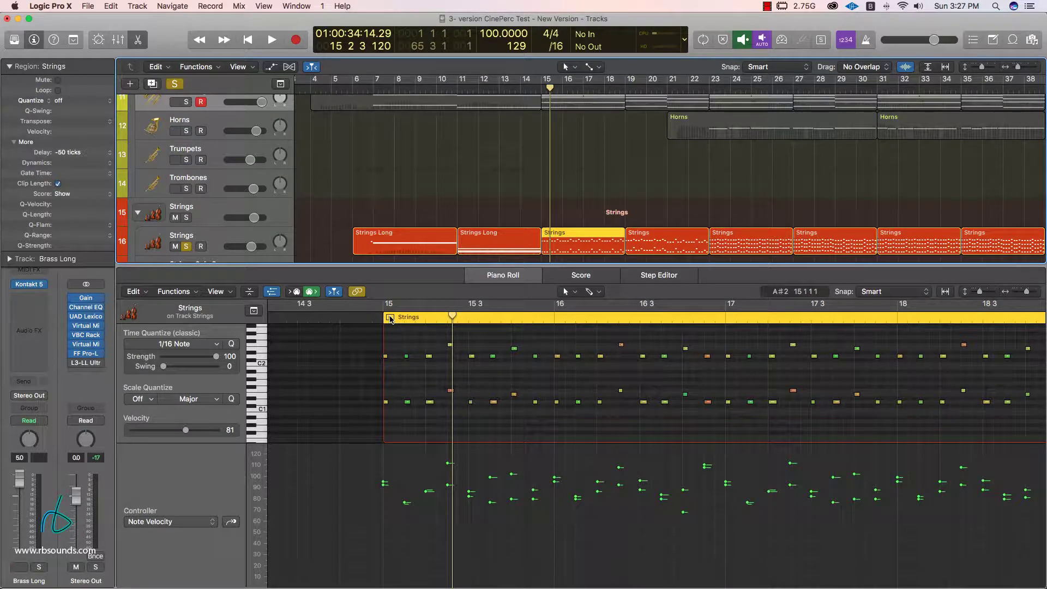
pyautogui.press('super+u')
pyautogui.press('space')
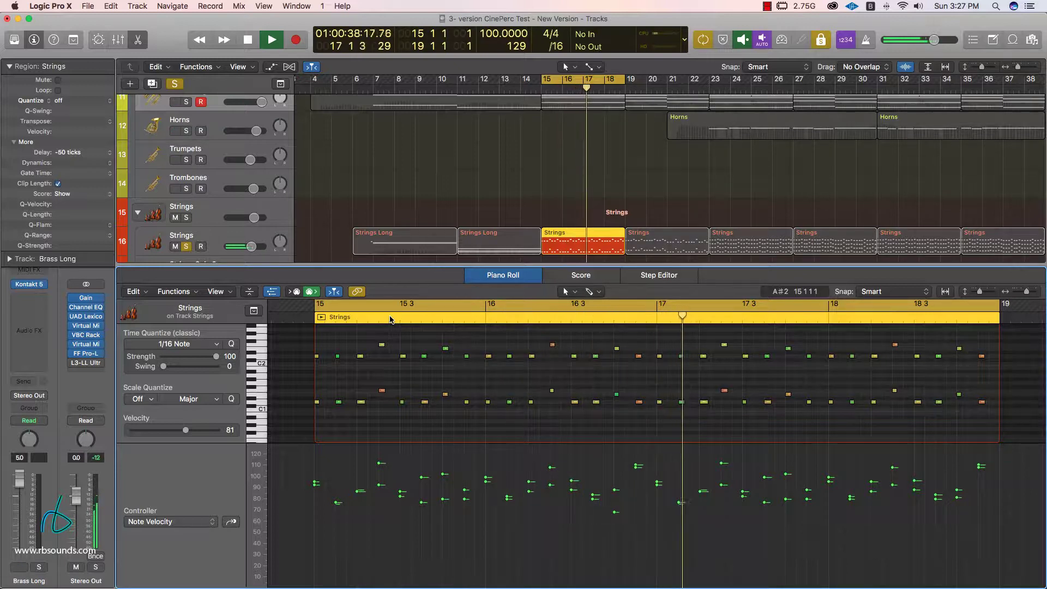
pyautogui.hotkey('ctrl', 'm')
pyautogui.hotkey('ctrl', 'm')
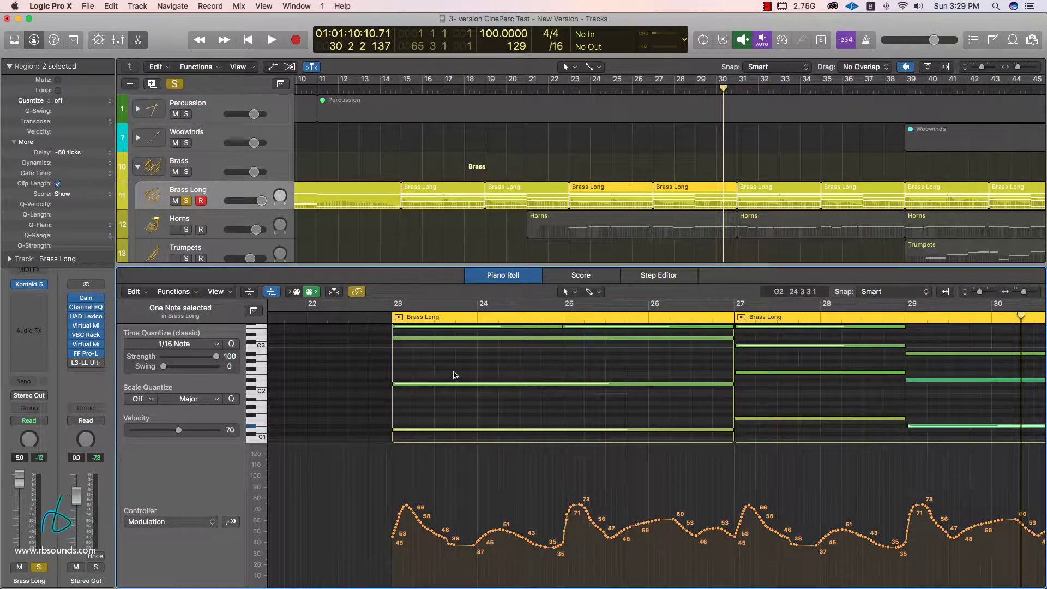
# Play the two selected Brass Long regions from bar 23 to the end of bar 30, following their modulation curves
pyautogui.hscroll(2, 472, 373)
pyautogui.hscroll(3, 474, 373)
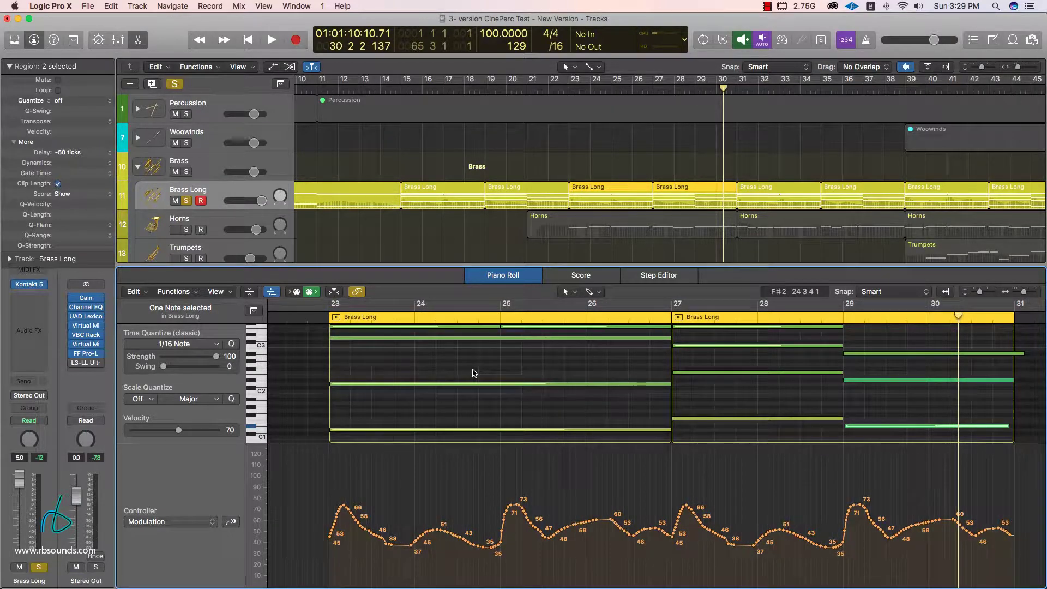
pyautogui.click(569, 87)
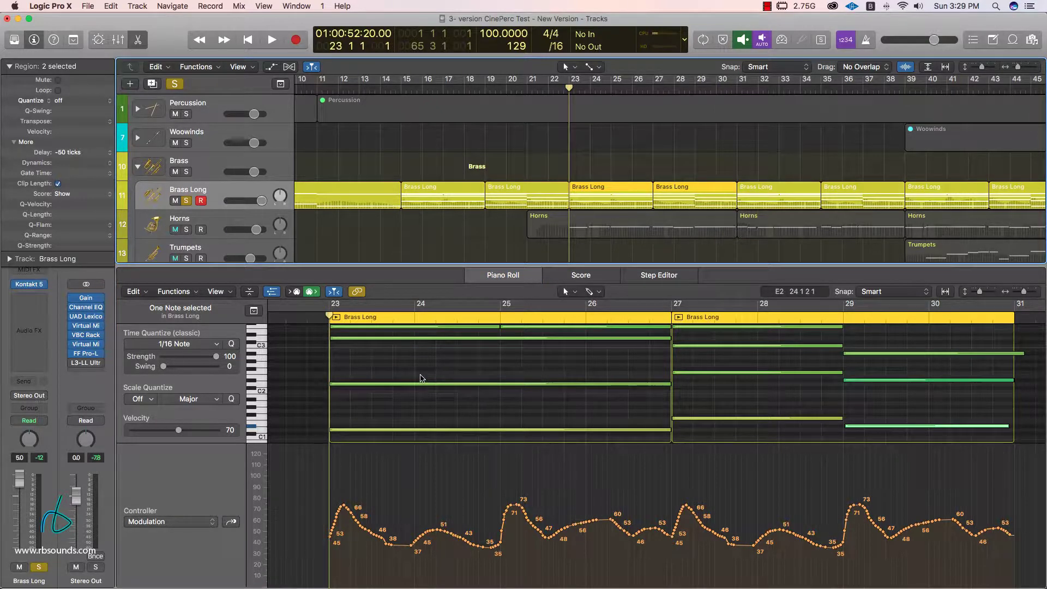
pyautogui.press('space')
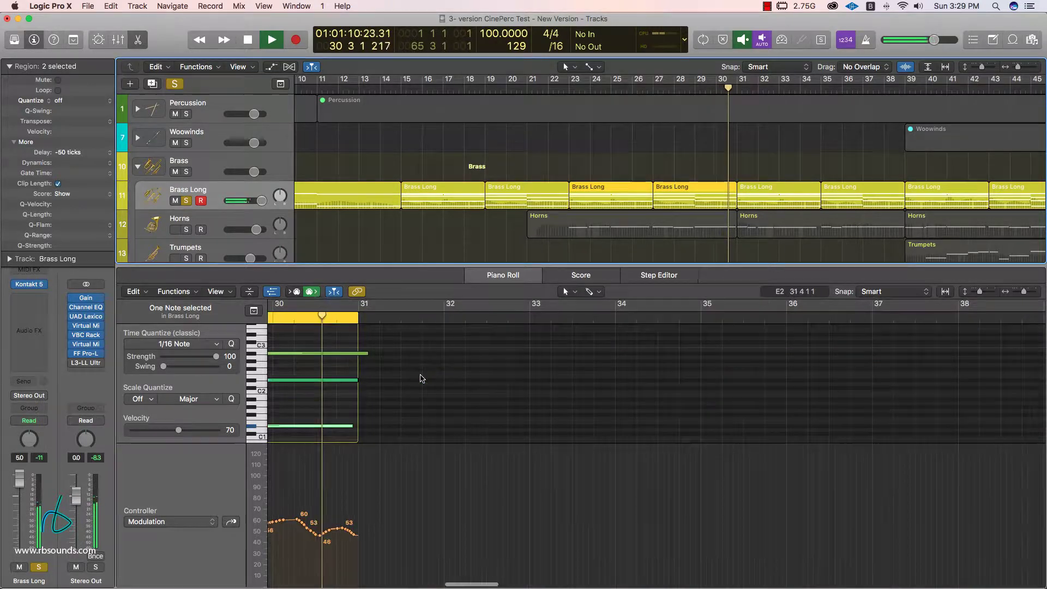
pyautogui.press('space')
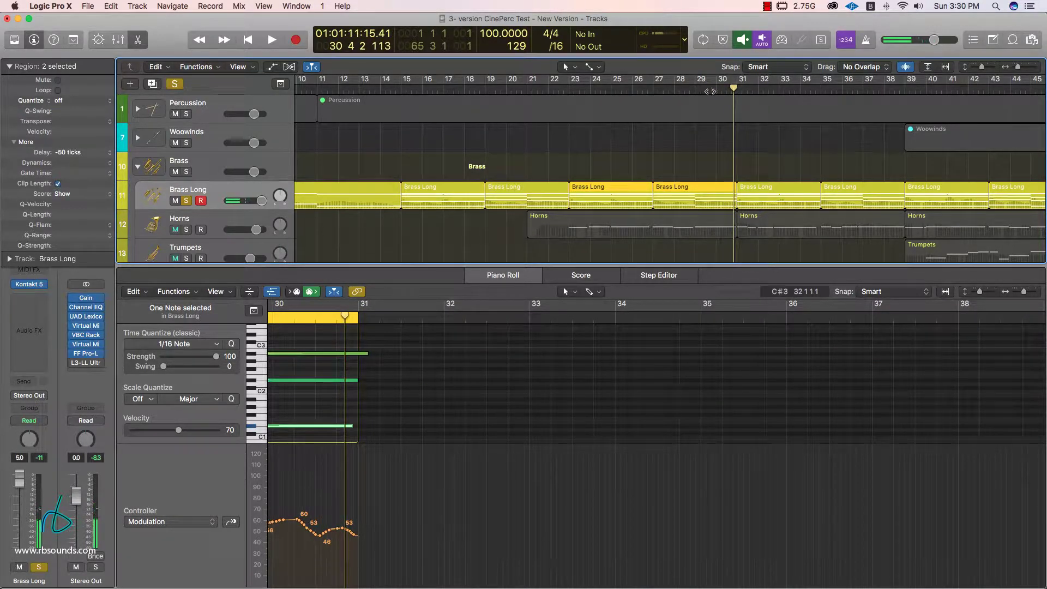
# Return the playhead to bar 23 and replay the two Brass Long regions into bar 30
pyautogui.hotkey('shift', 'Return')
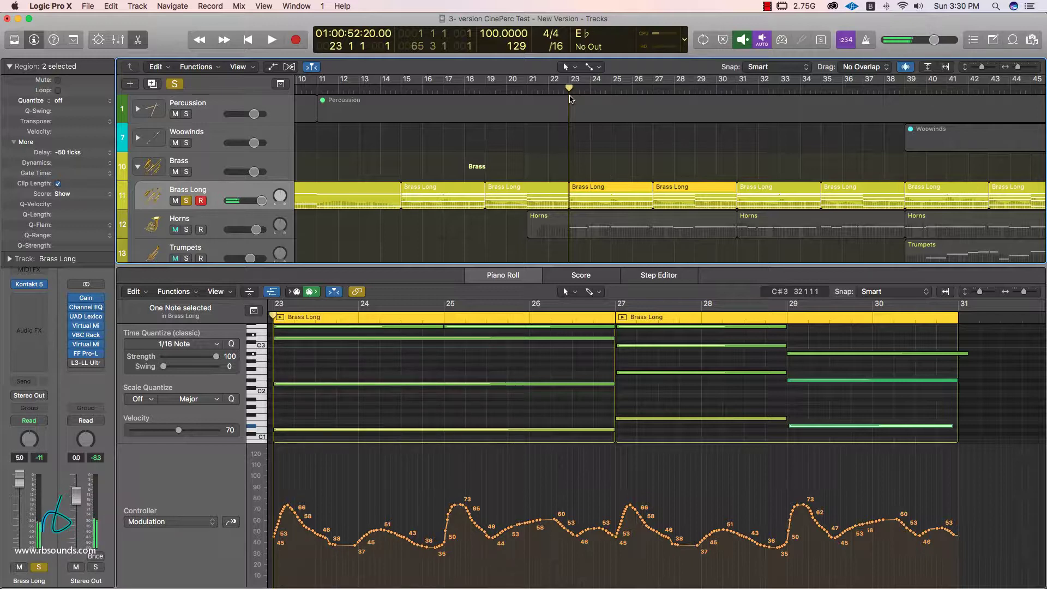
pyautogui.click(289, 326)
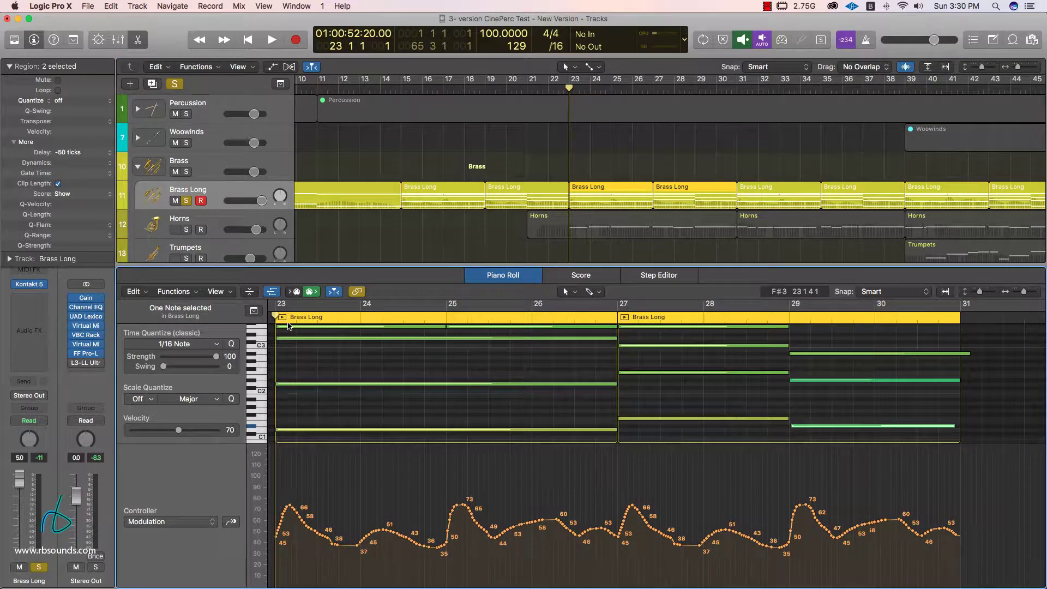
pyautogui.press('space')
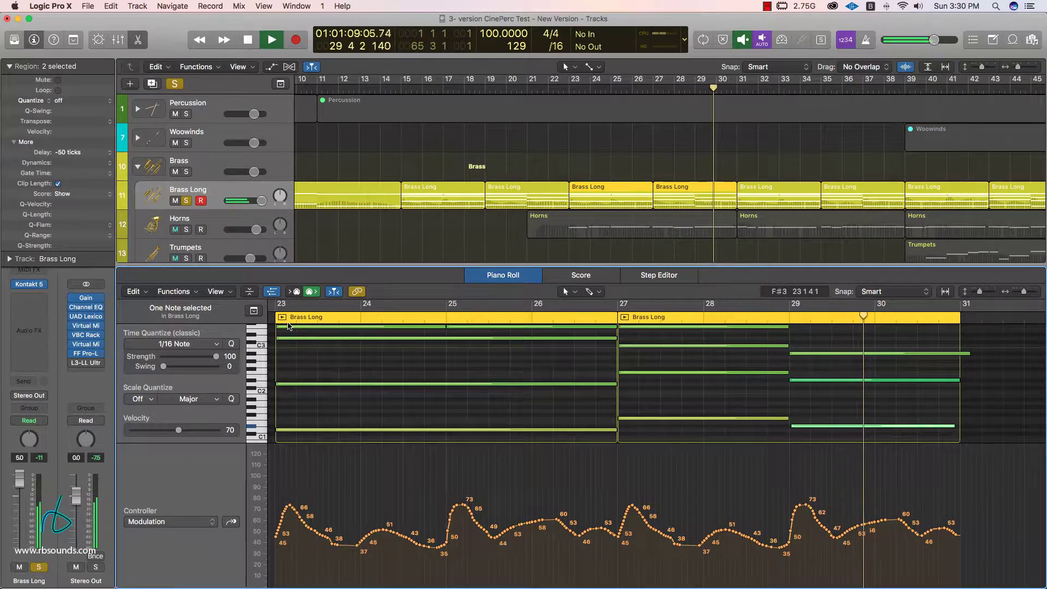
pyautogui.press('space')
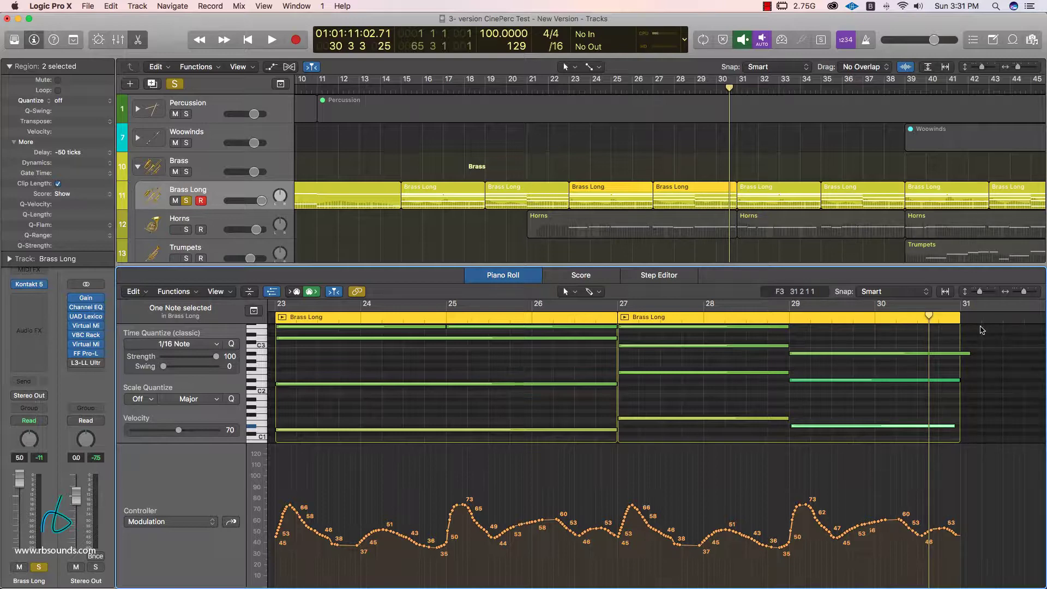
# Switch the solo from Brass Long to Horns and open the Horns region starting at bar 21 in the Piano Roll
pyautogui.press('p')
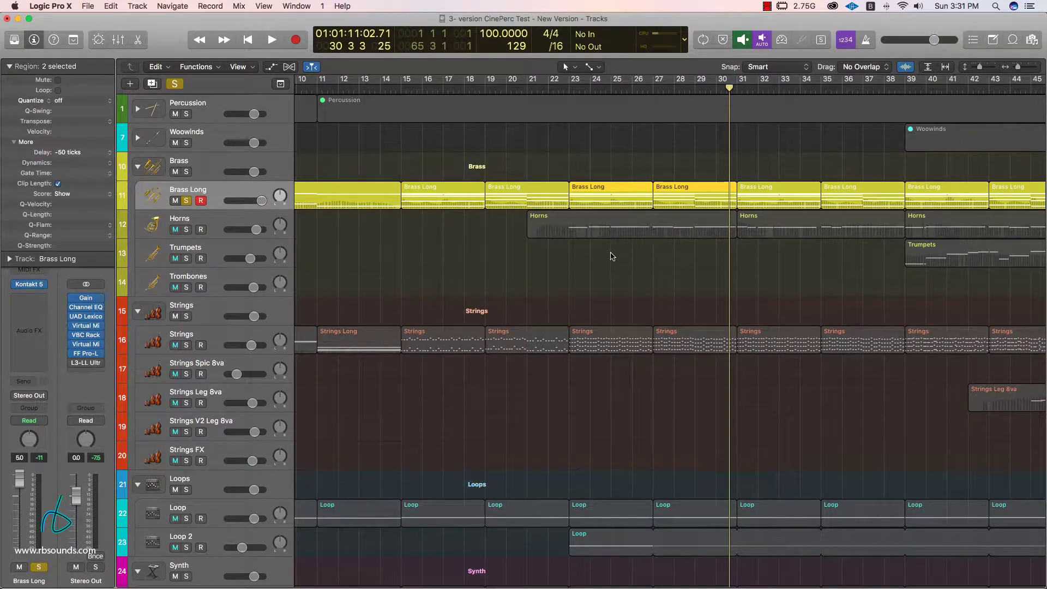
pyautogui.click(186, 229)
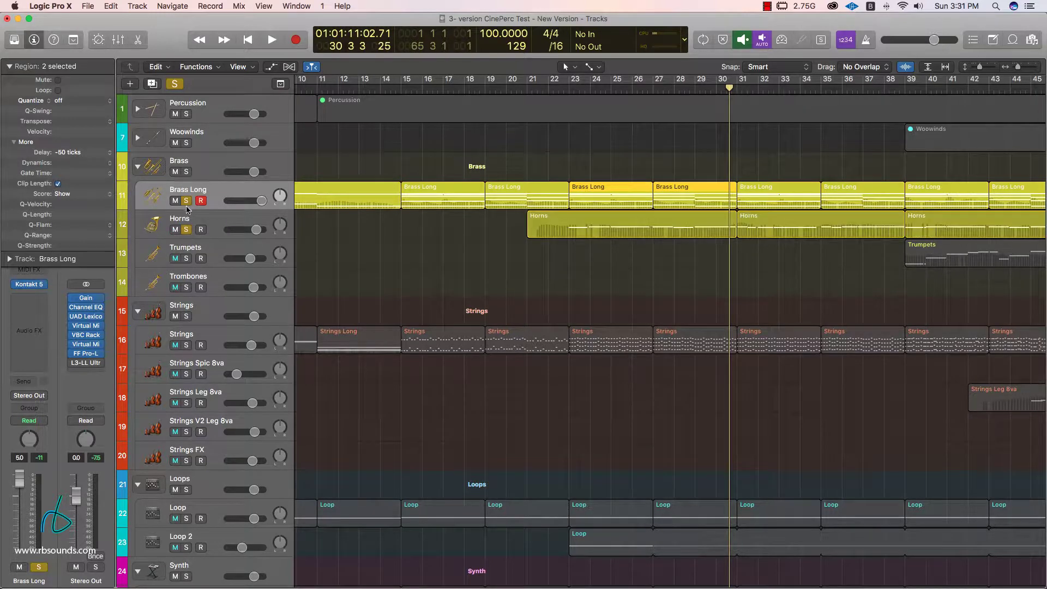
pyautogui.click(186, 201)
pyautogui.click(643, 231)
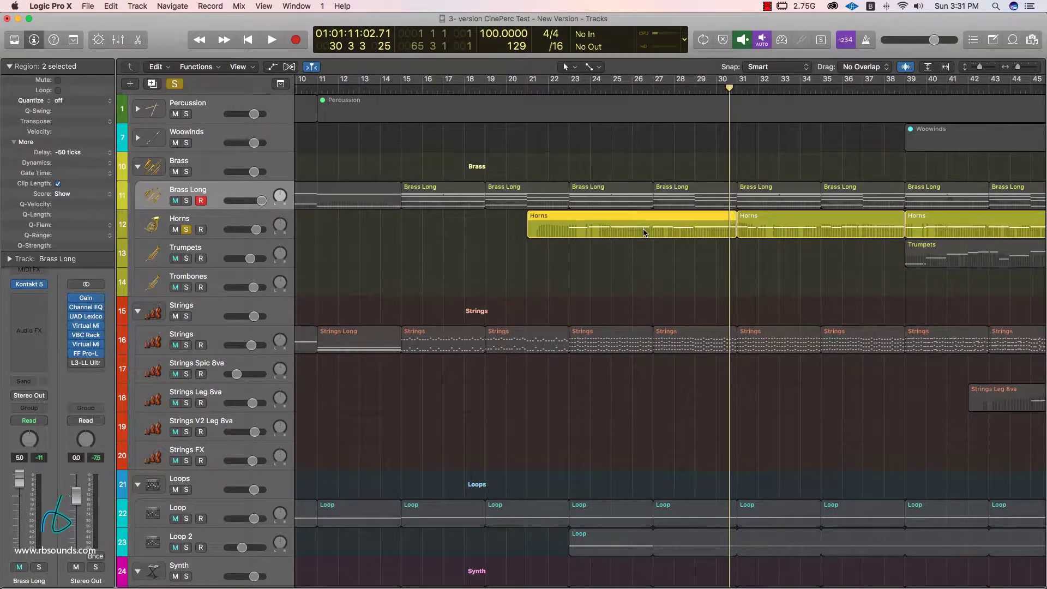
pyautogui.press('p')
pyautogui.hscroll(-10, 481, 369)
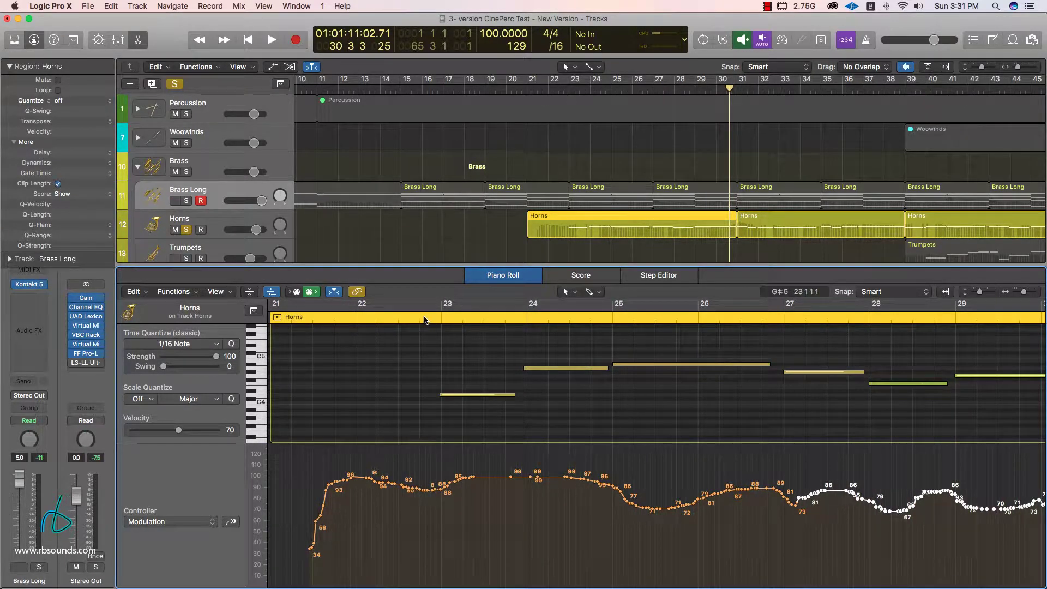
# Place the playhead near bar 22 and play the soloed Horns region to about bar 30
pyautogui.click(427, 320)
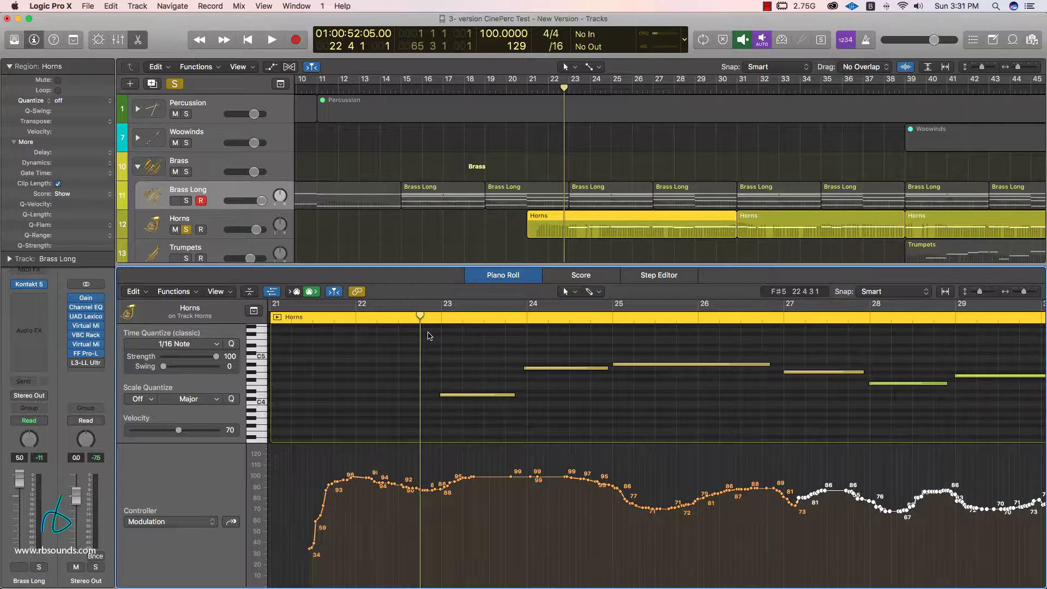
pyautogui.click(355, 319)
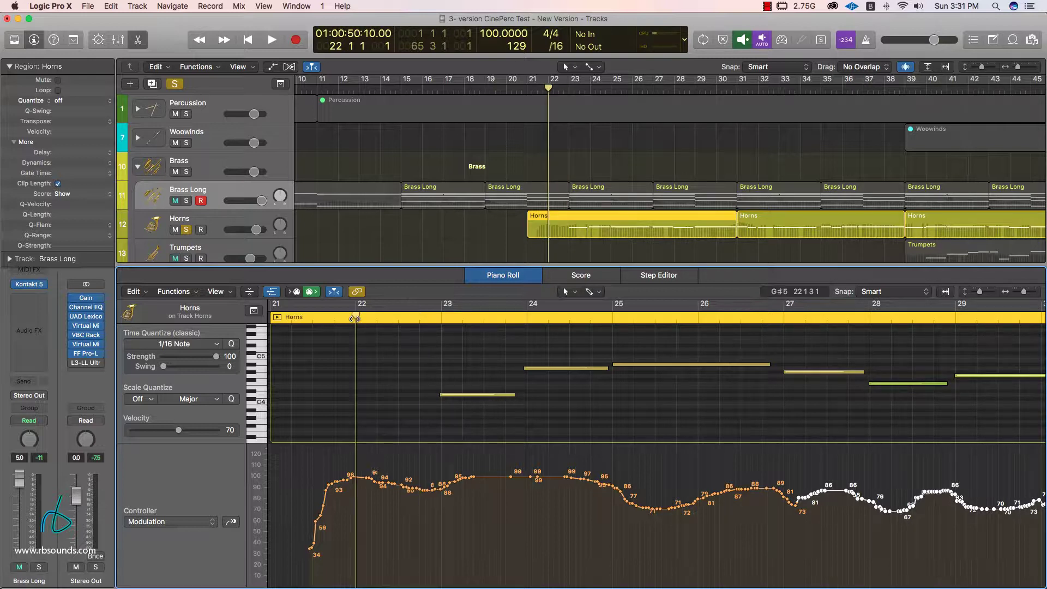
pyautogui.press('space')
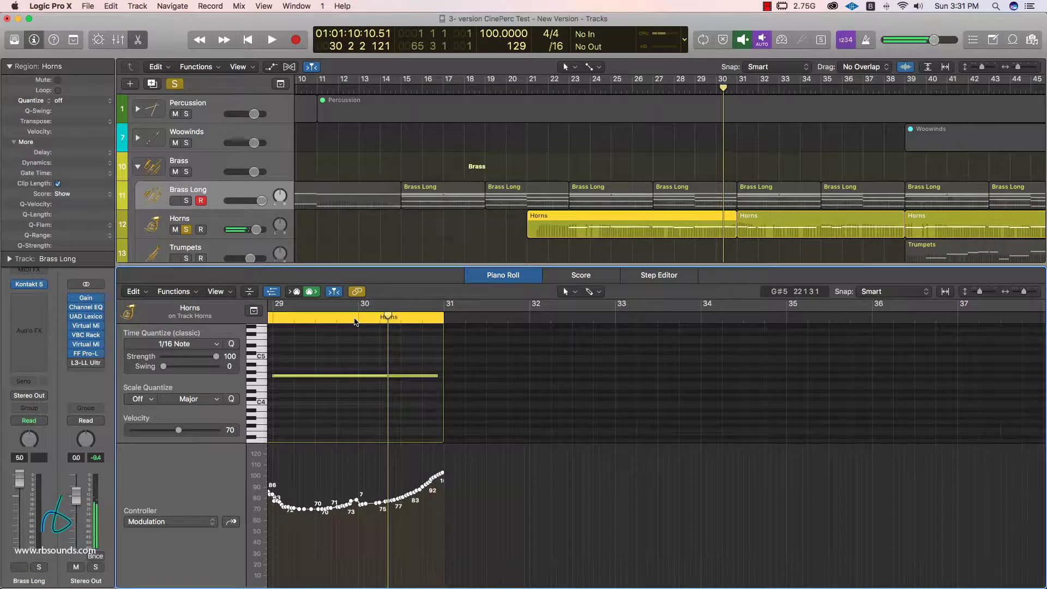
# Solo Brass Long alongside Horns and show its bar 23 and 27 regions together with the bar 21 Horns region in the Piano Roll
pyautogui.moveTo(609, 259); pyautogui.dragTo(657, 203)
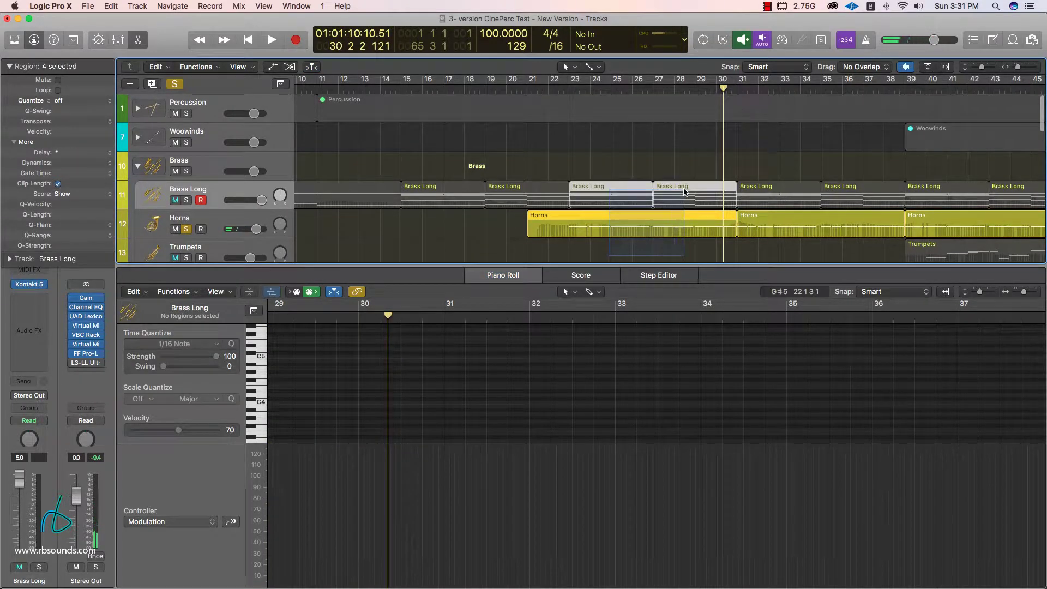
pyautogui.click(188, 201)
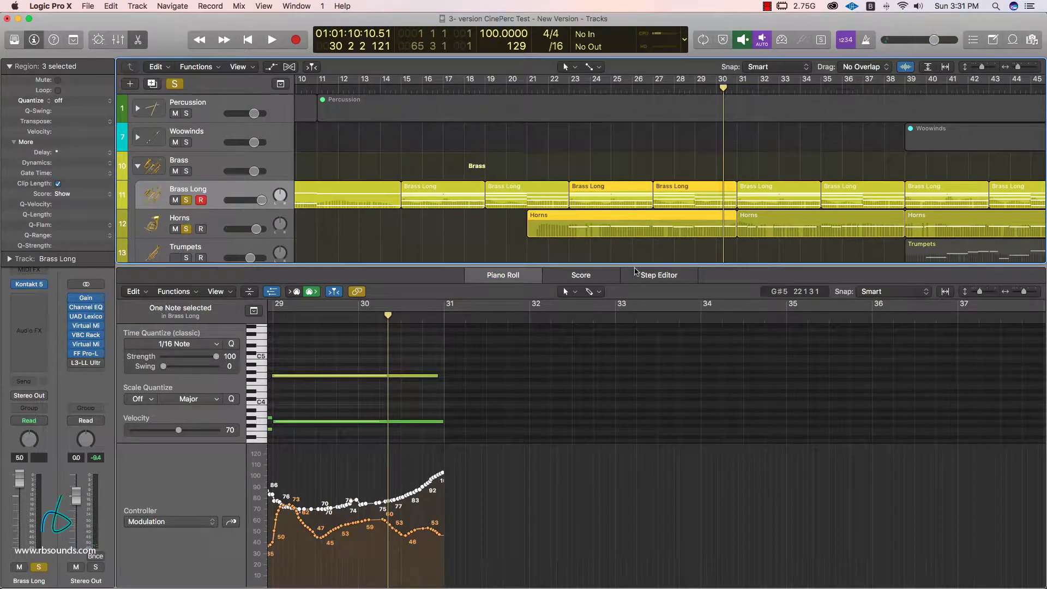
pyautogui.click(616, 193)
pyautogui.keyDown('shift'); pyautogui.click(686, 226); pyautogui.keyUp('shift')
pyautogui.hscroll(-15, 553, 386)
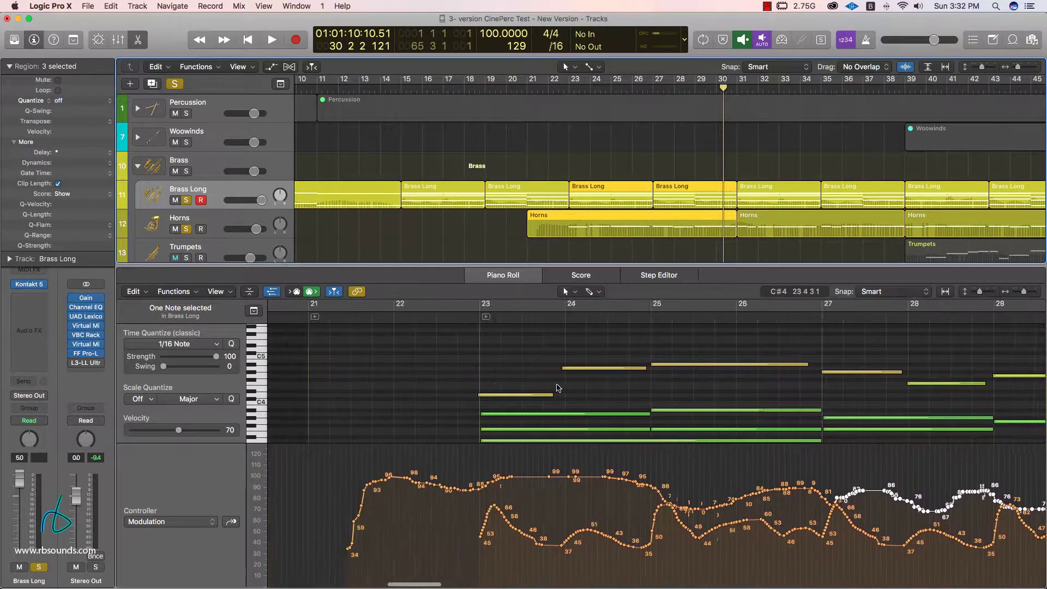
pyautogui.scroll(-3, 617, 375)
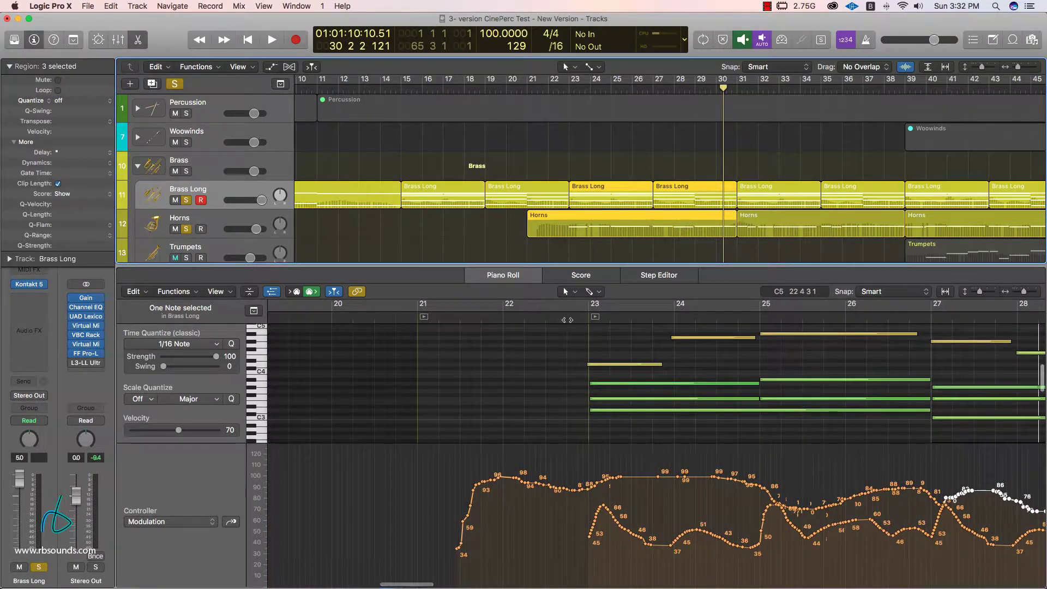
# Play Brass Long and Horns together from just before bar 23 into bar 30, then stop
pyautogui.click(567, 316)
pyautogui.press('space')
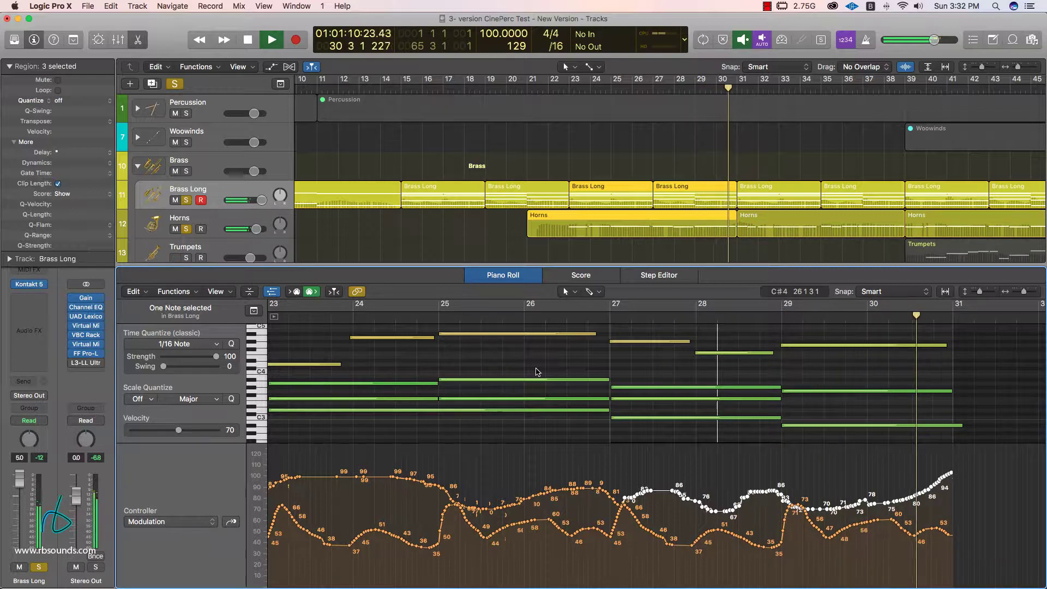
pyautogui.press('space')
# Turn off the solo on the Horns and Brass Long tracks
pyautogui.scroll(-5, 542, 226)
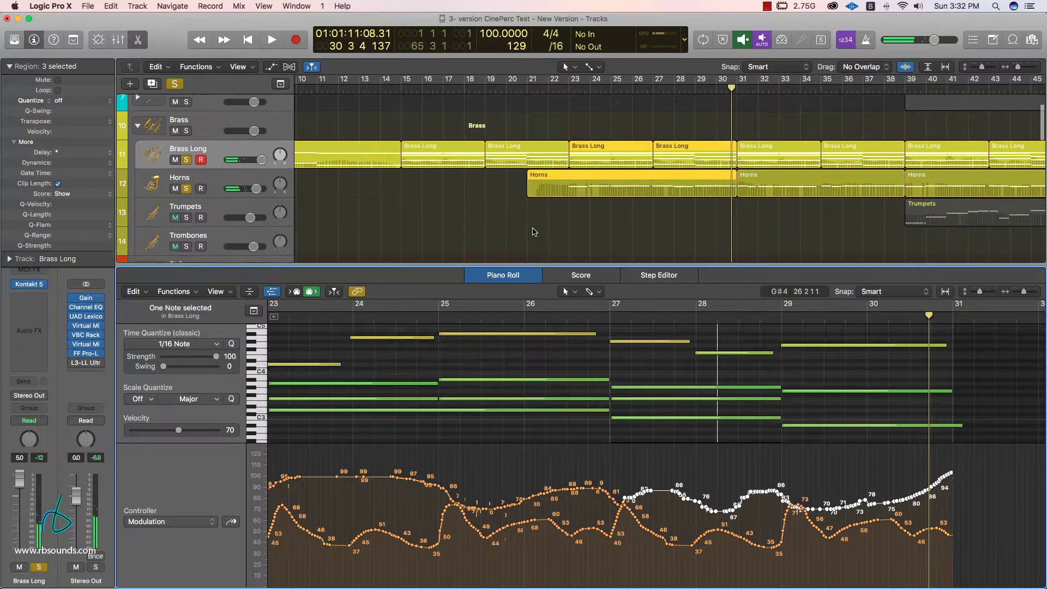
pyautogui.scroll(1, 170, 131)
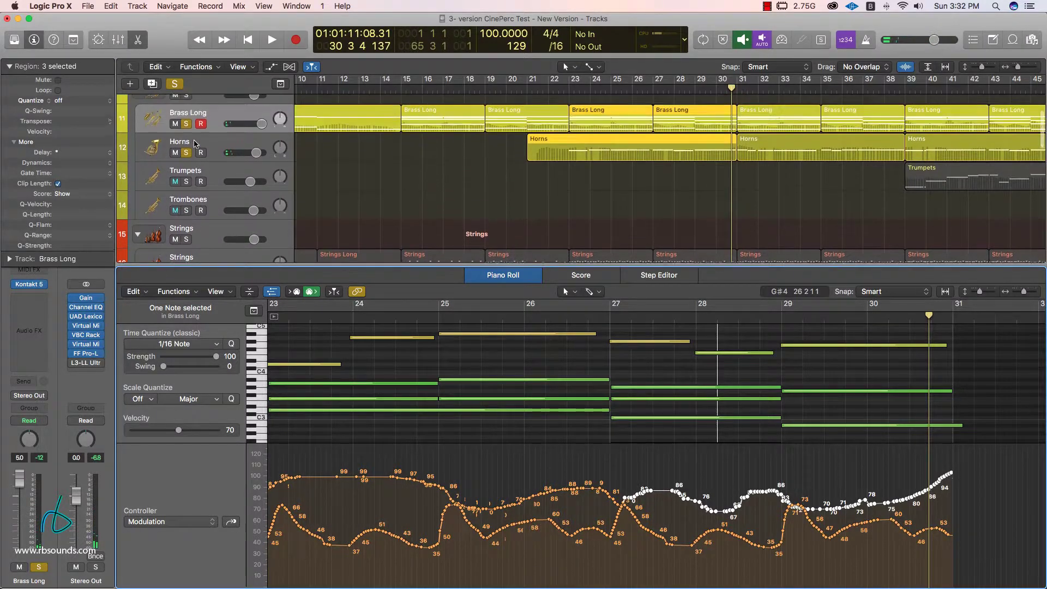
pyautogui.click(187, 155)
pyautogui.click(187, 125)
pyautogui.scroll(-2, 355, 179)
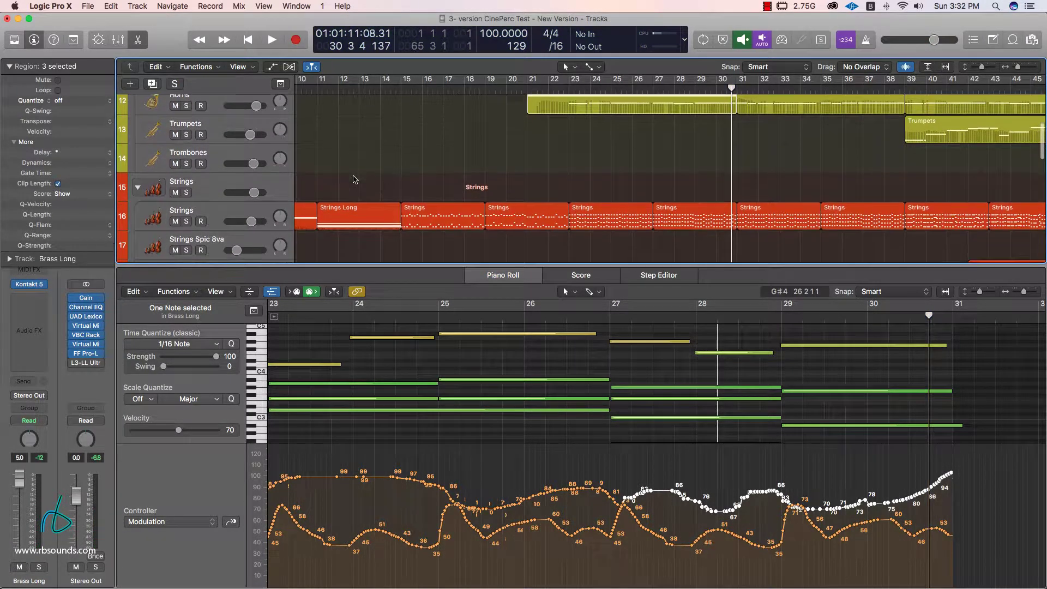
# Solo the Strings track and play its region from bar 23 to about bar 27
pyautogui.click(569, 88)
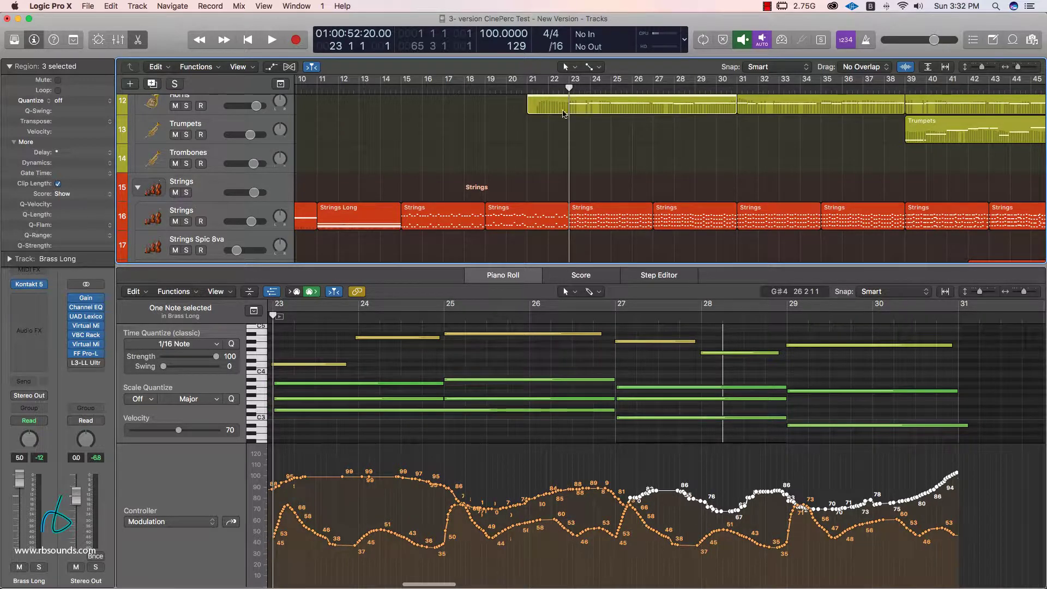
pyautogui.click(187, 221)
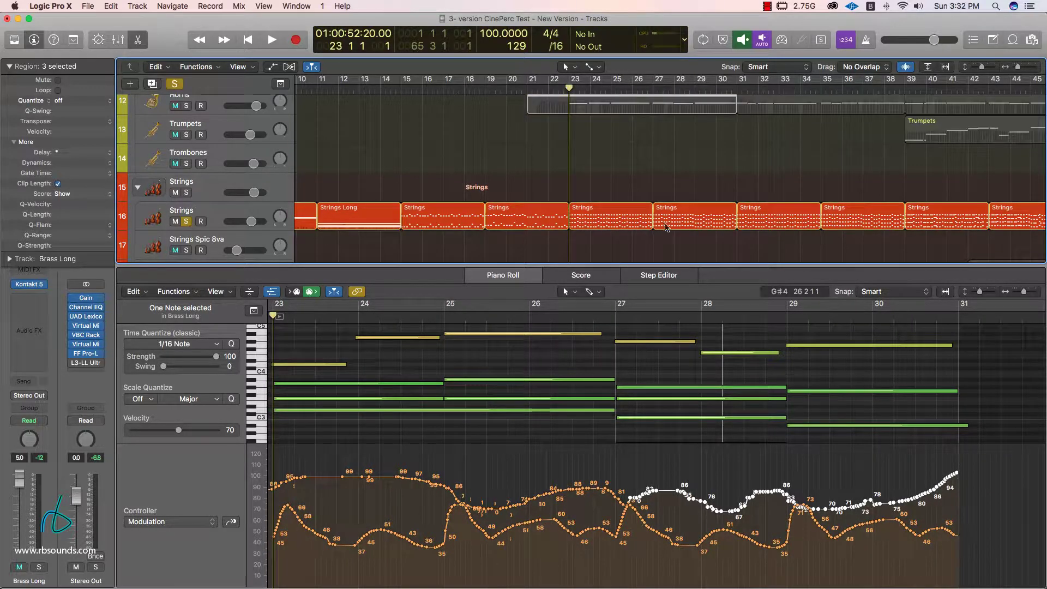
pyautogui.click(605, 218)
pyautogui.press('space')
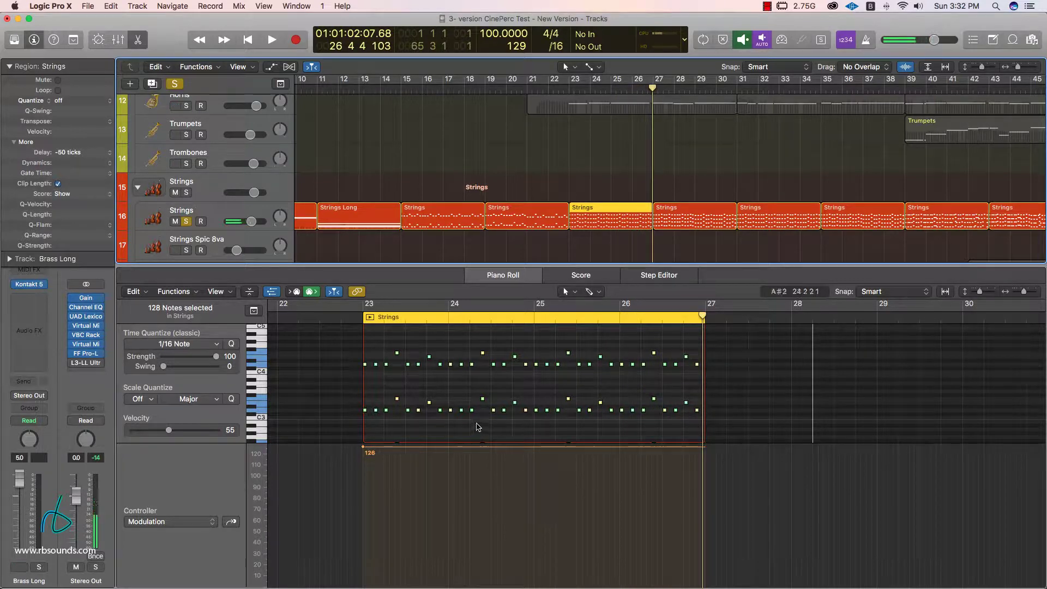
# Solo the Loop 2 track instead of Strings and play it from bar 23
pyautogui.scroll(-10, 596, 200)
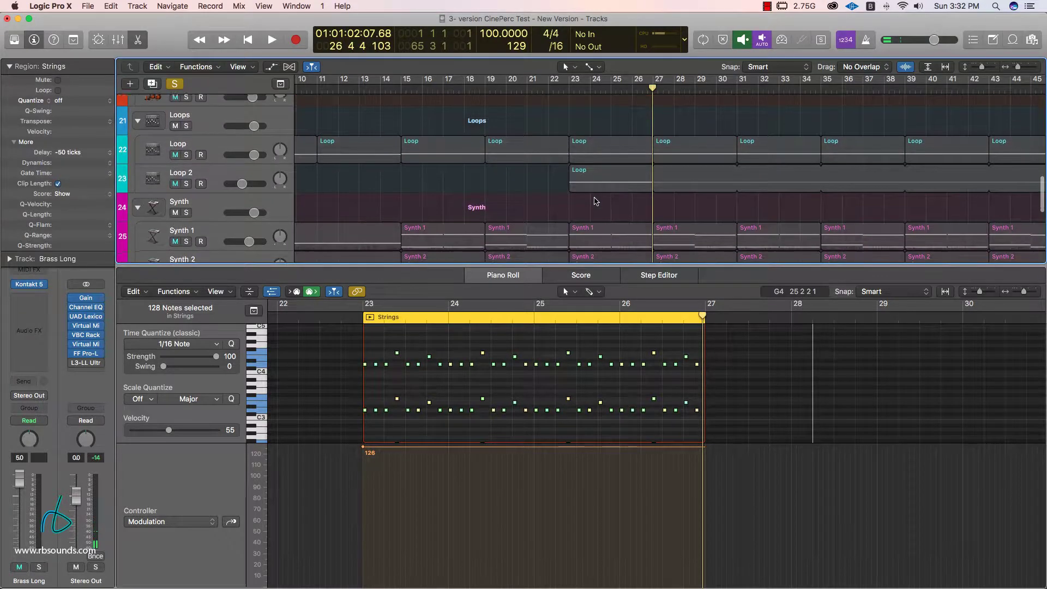
pyautogui.scroll(5, 595, 201)
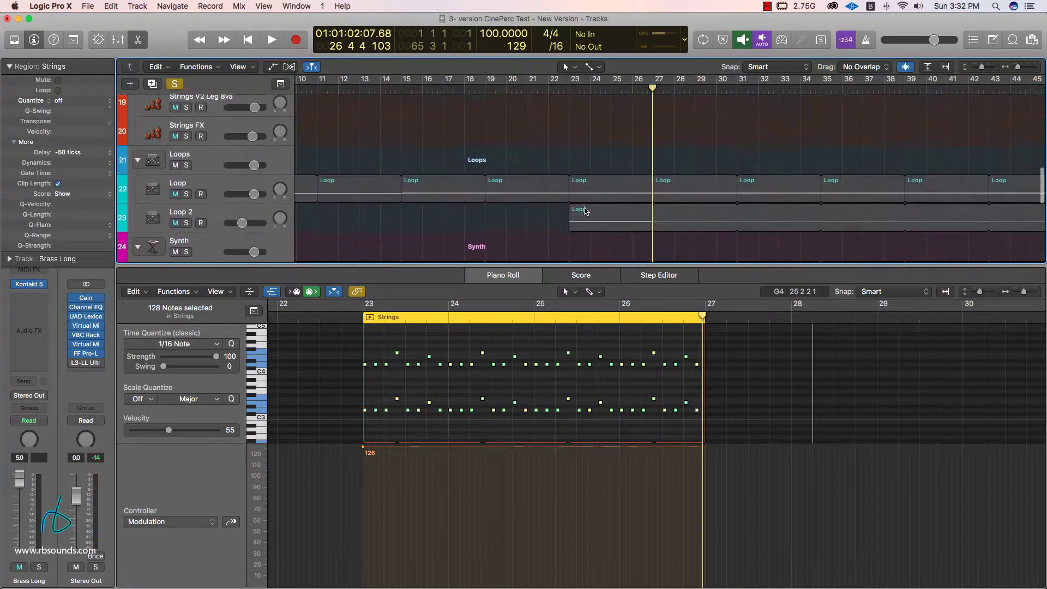
pyautogui.scroll(-2, 585, 211)
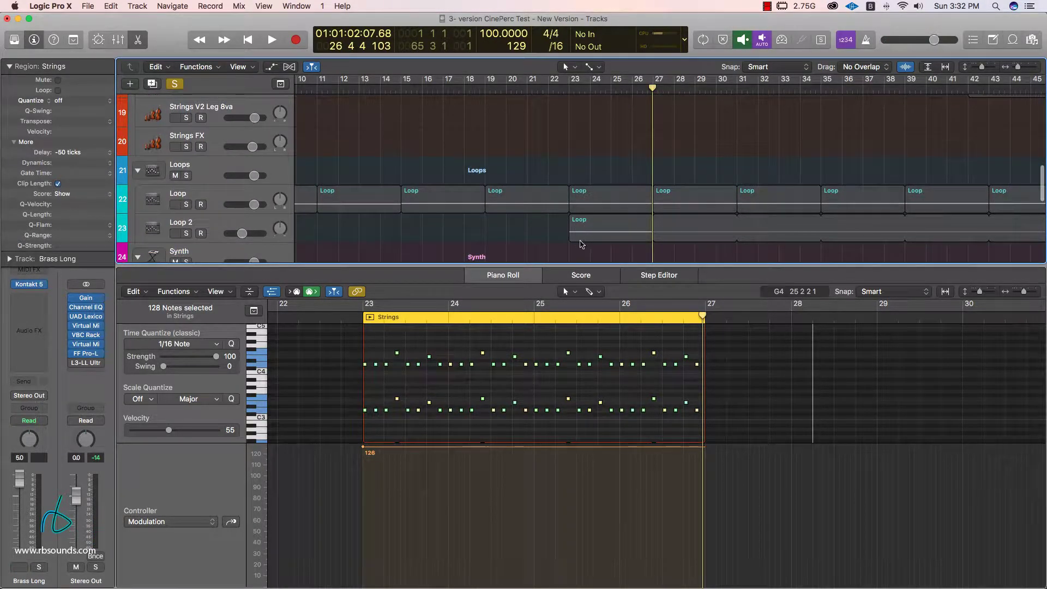
pyautogui.click(567, 89)
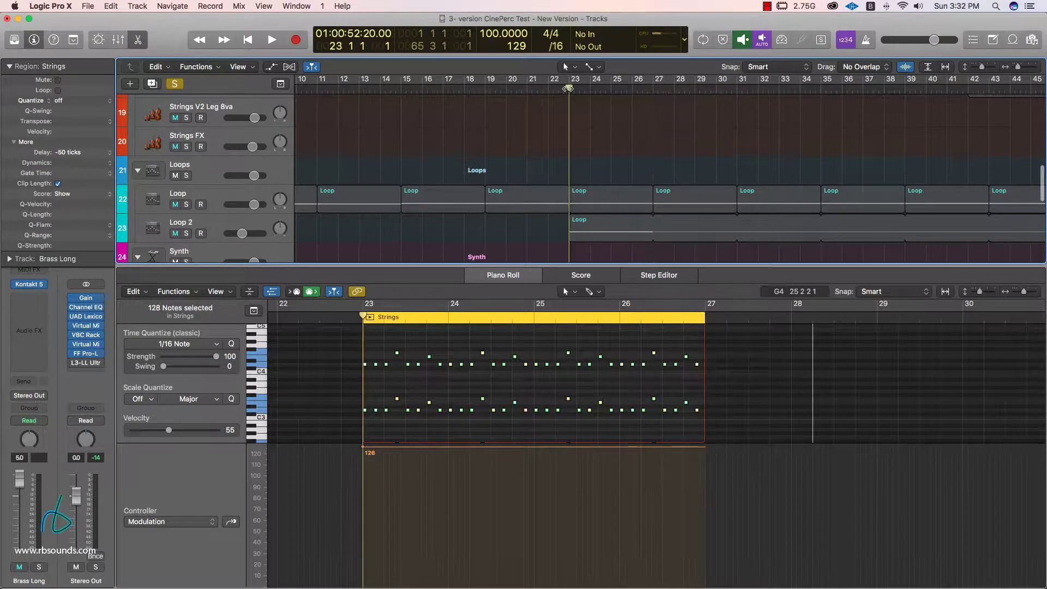
pyautogui.click(187, 235)
pyautogui.scroll(6, 196, 218)
pyautogui.click(185, 193)
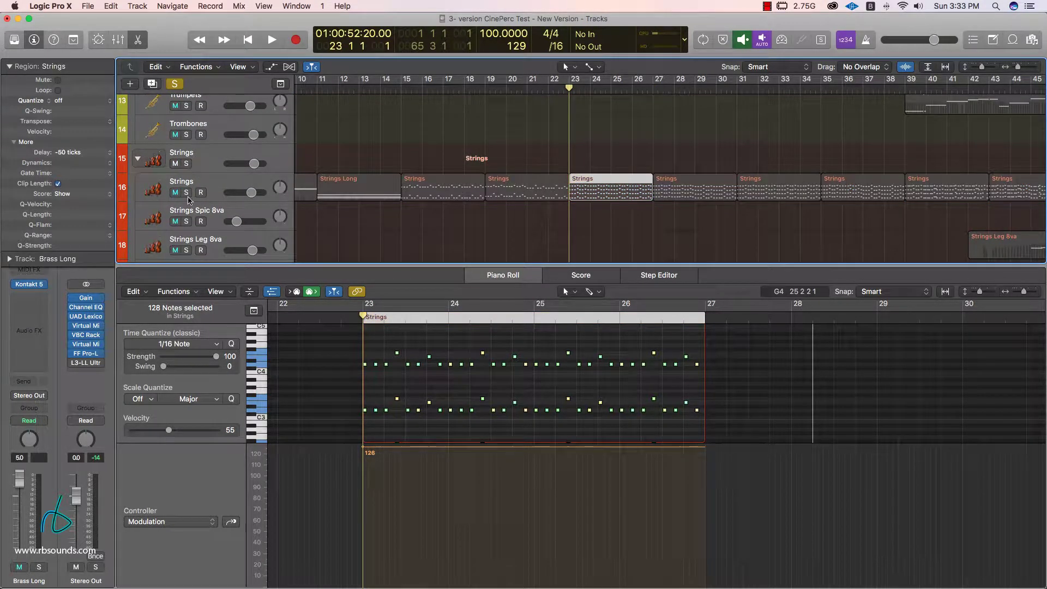
pyautogui.scroll(-9, 432, 256)
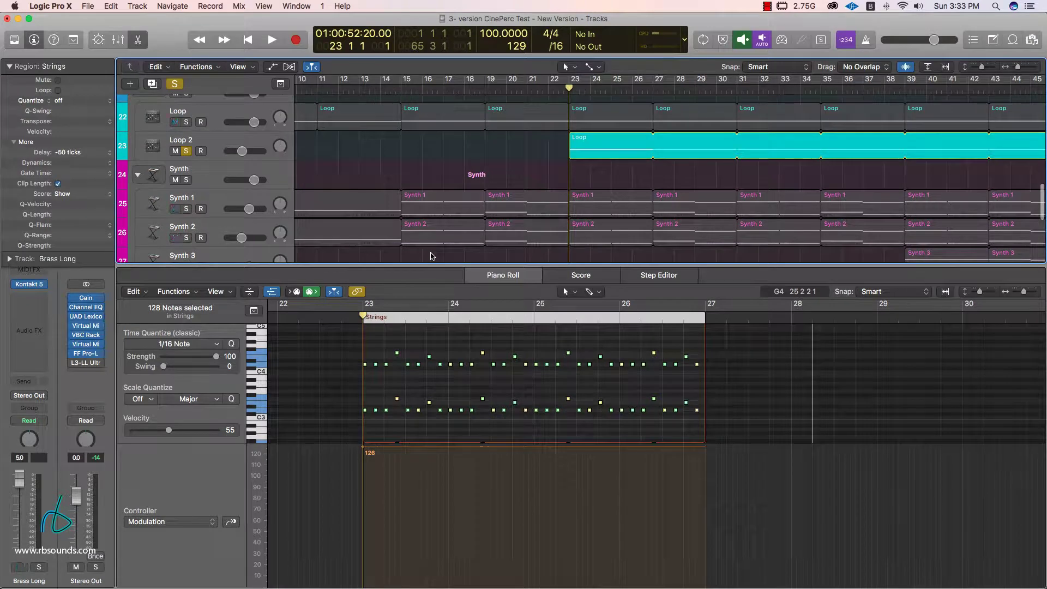
pyautogui.press('space')
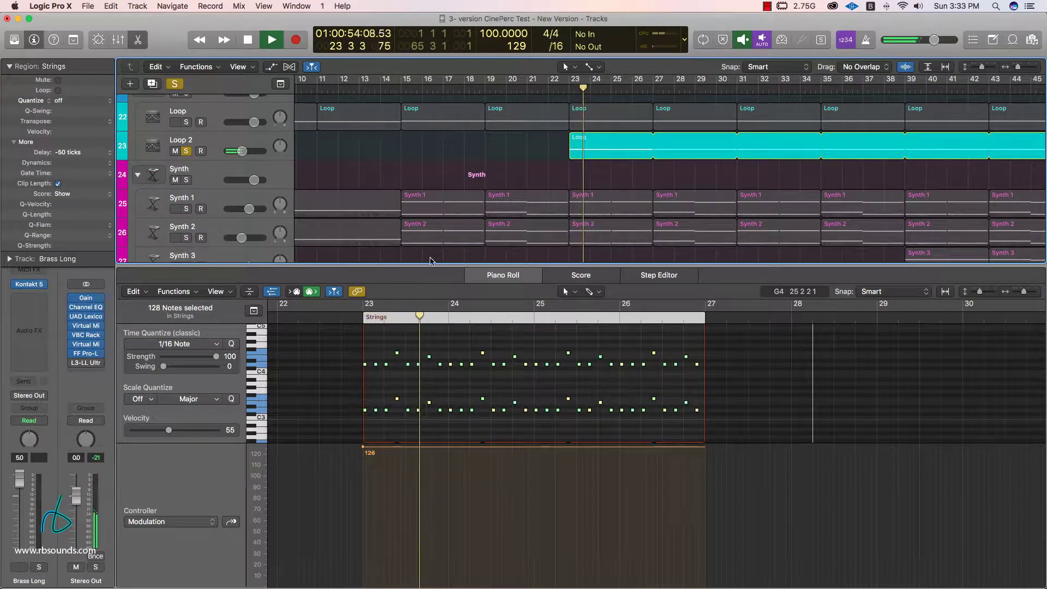
# Play the soloed Synth 1 and Synth 2 regions from bar 23 to just before bar 31 with their notes and modulation shown
pyautogui.click(142, 46)
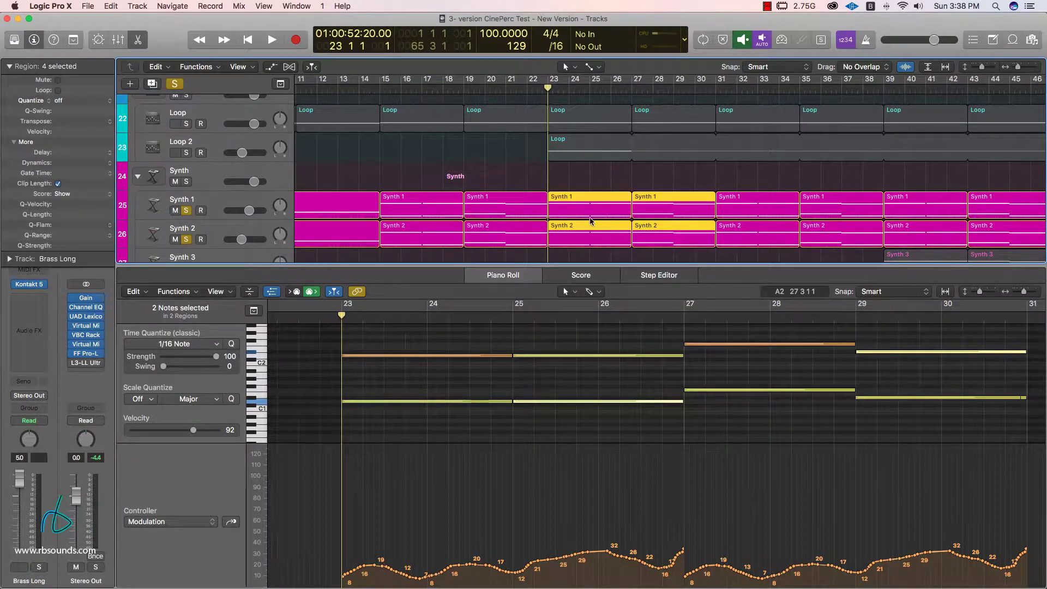
pyautogui.scroll(1, 428, 306)
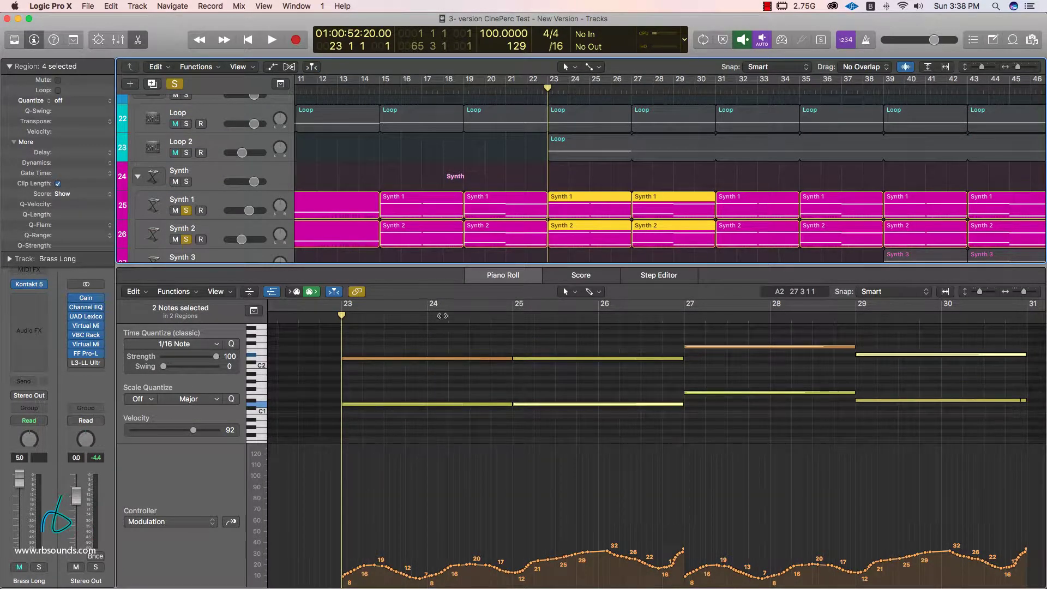
pyautogui.scroll(-2, 457, 355)
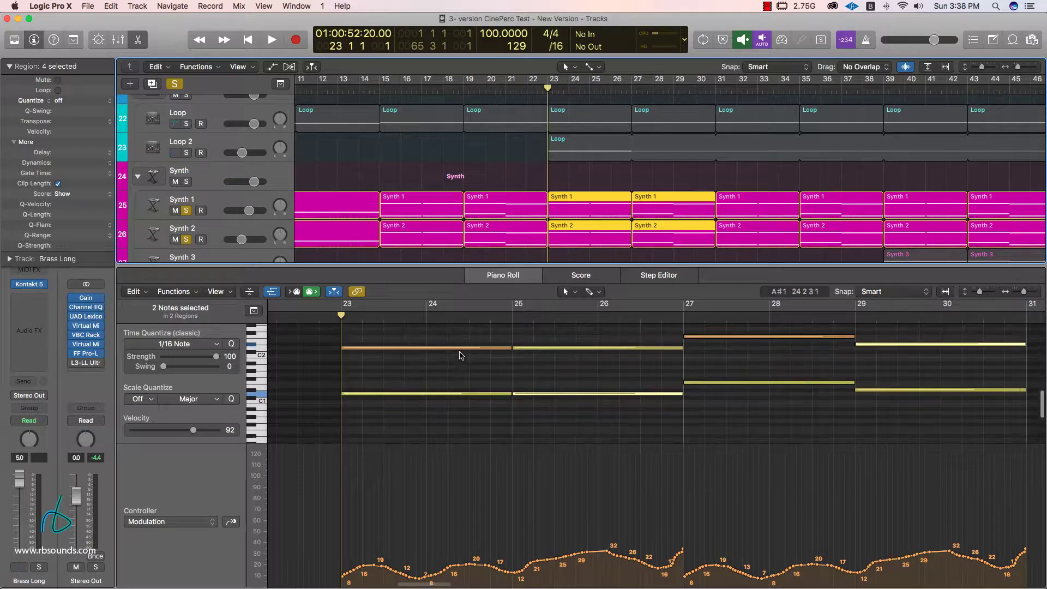
pyautogui.click(273, 41)
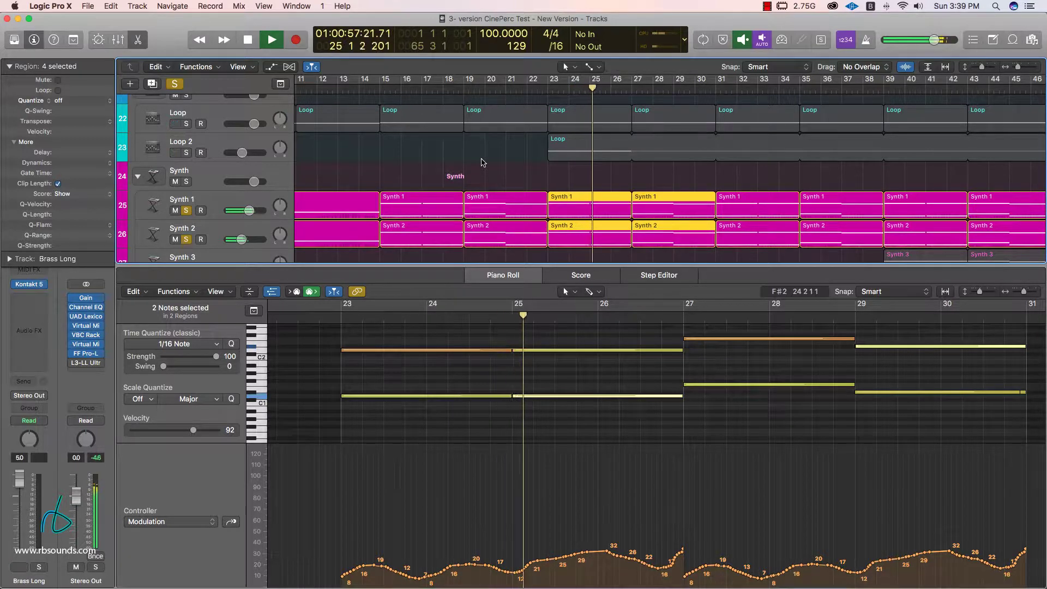
pyautogui.scroll(-4, 523, 162)
pyautogui.scroll(-4, 534, 161)
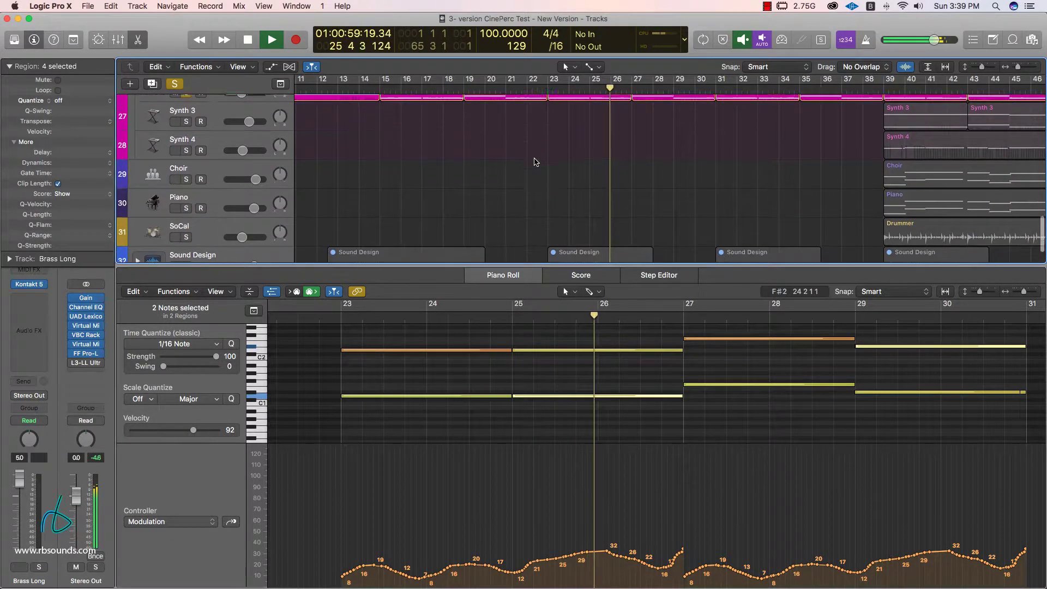
pyautogui.scroll(7, 533, 161)
pyautogui.scroll(2, 533, 161)
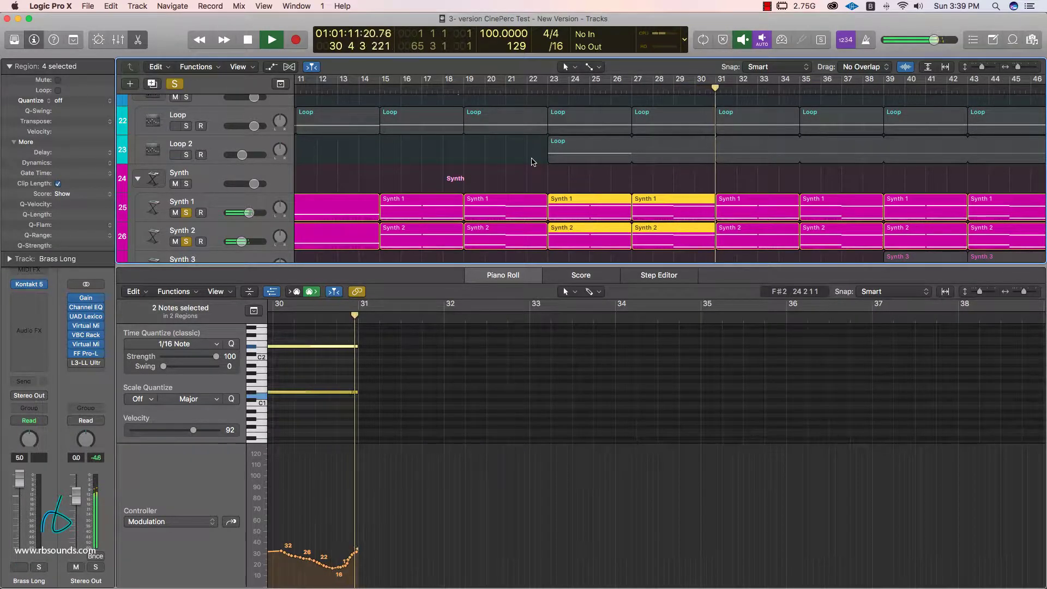
# Stop playback, clear all track solos and look over the regions on the Sound Design tracks
pyautogui.click(176, 87)
pyautogui.scroll(-5, 629, 222)
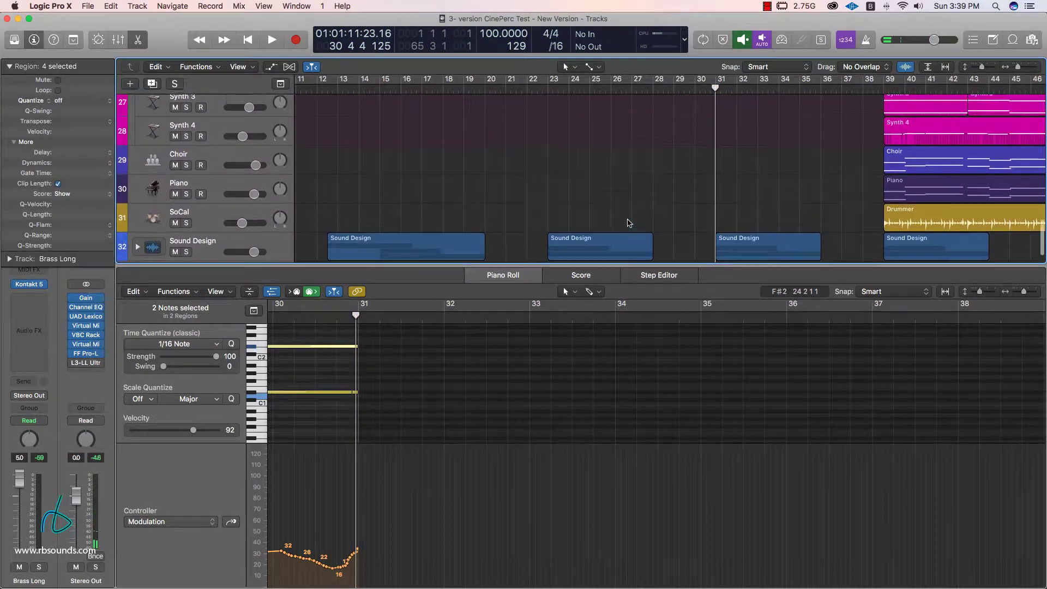
pyautogui.scroll(5, 628, 222)
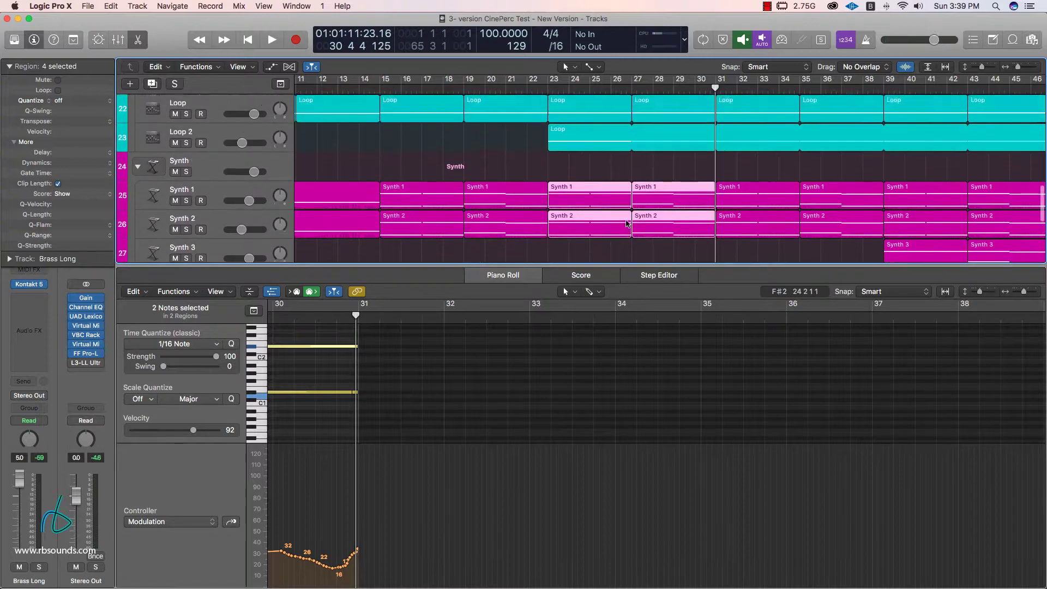
pyautogui.scroll(-9, 628, 222)
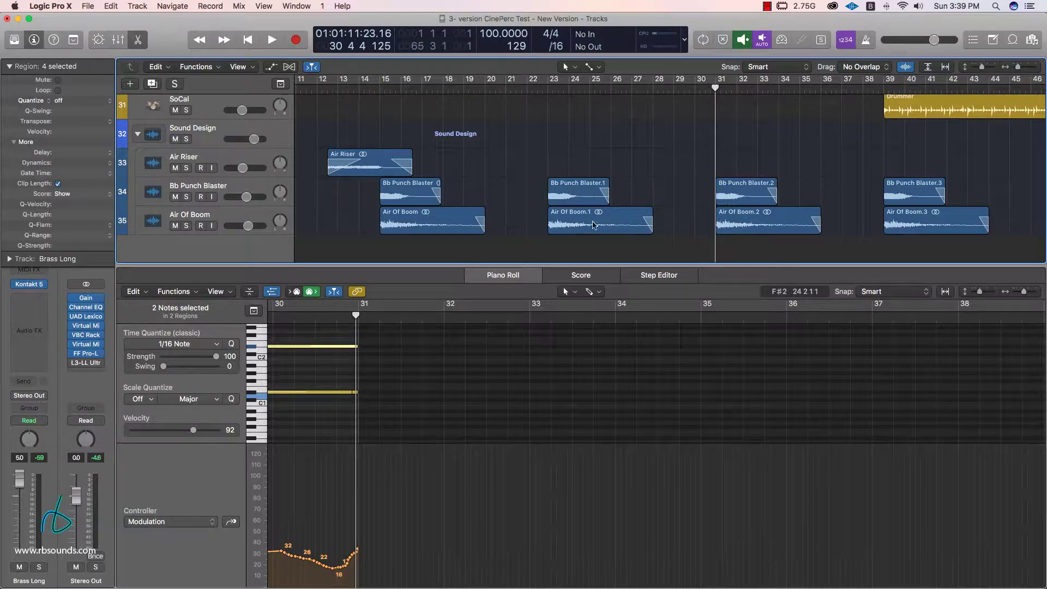
pyautogui.scroll(15, 667, 214)
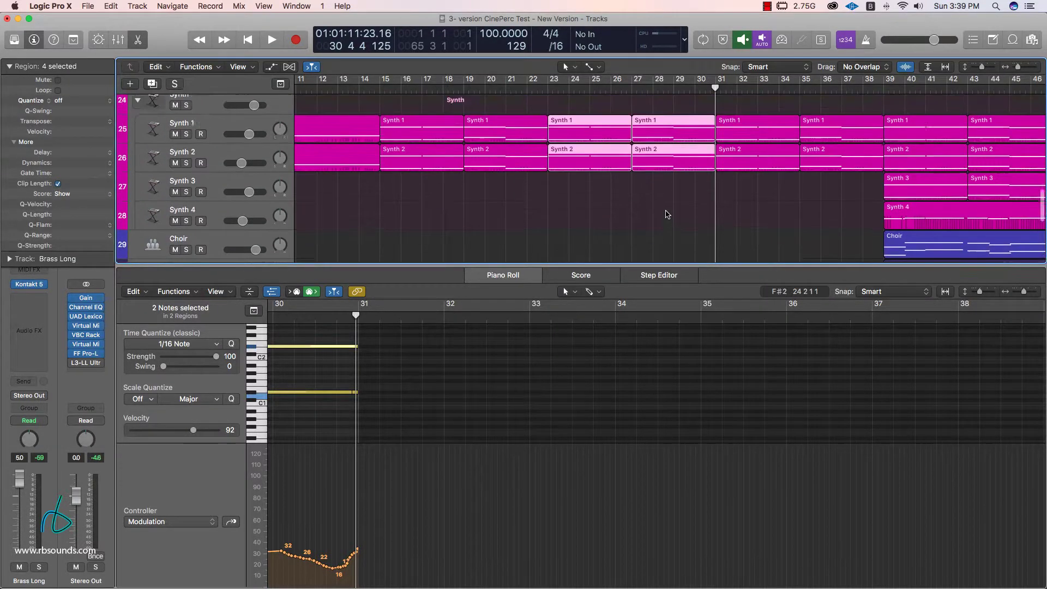
# Close the Piano Roll and select the Brass Long regions at bars 31 and 35 together with the Horns region at bar 31
pyautogui.click(139, 41)
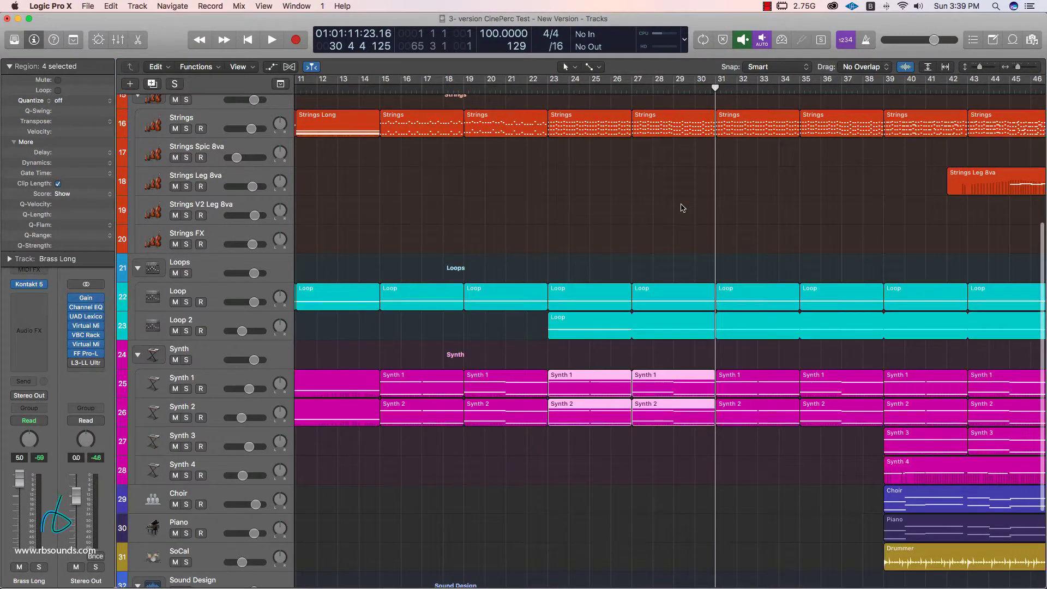
pyautogui.scroll(10, 682, 208)
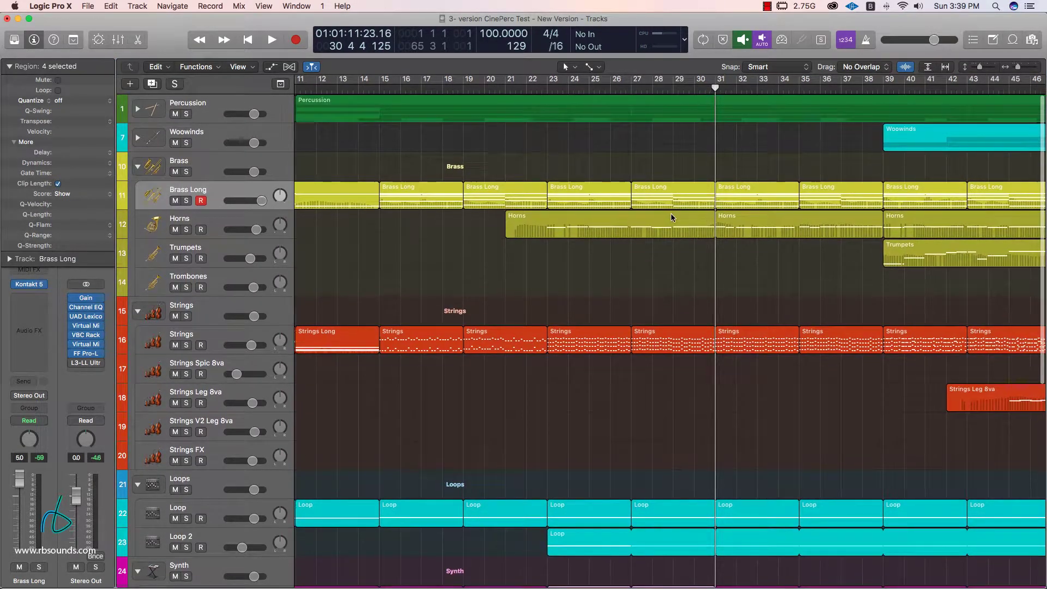
pyautogui.hscroll(5, 670, 213)
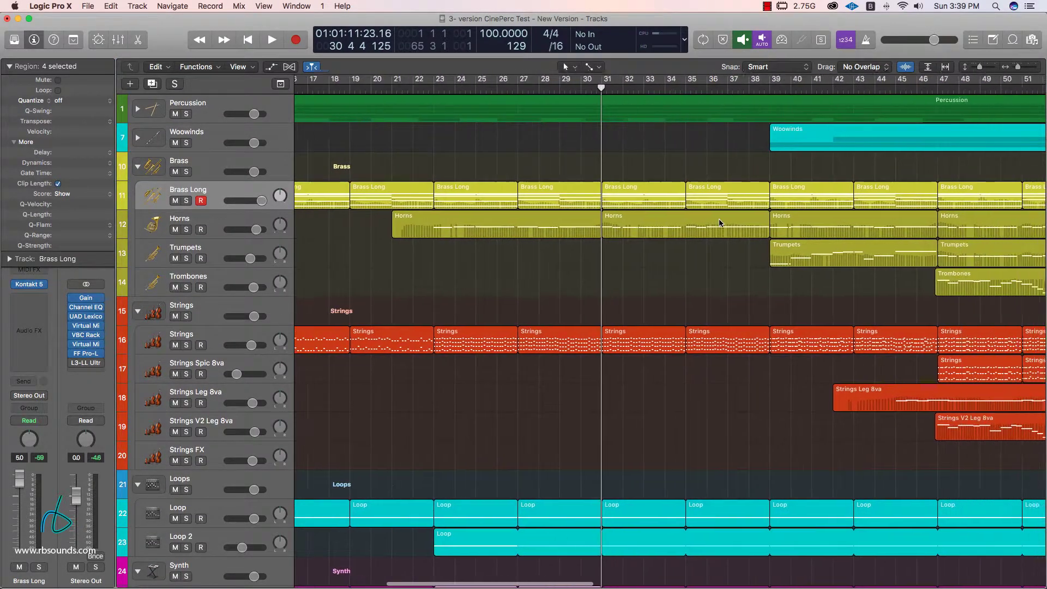
pyautogui.hscroll(2, 719, 218)
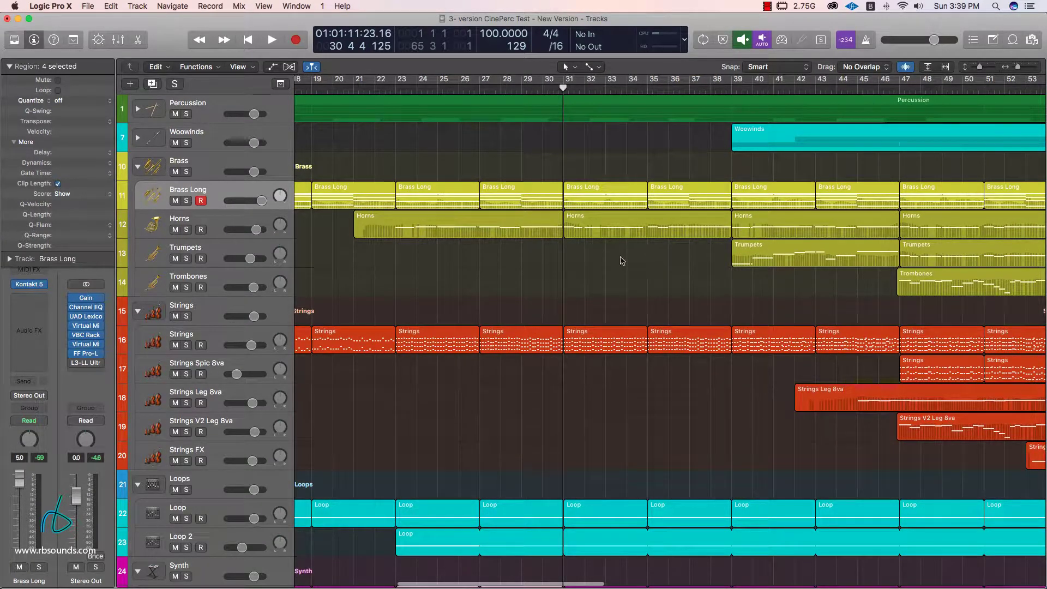
pyautogui.moveTo(689, 226); pyautogui.dragTo(697, 199)
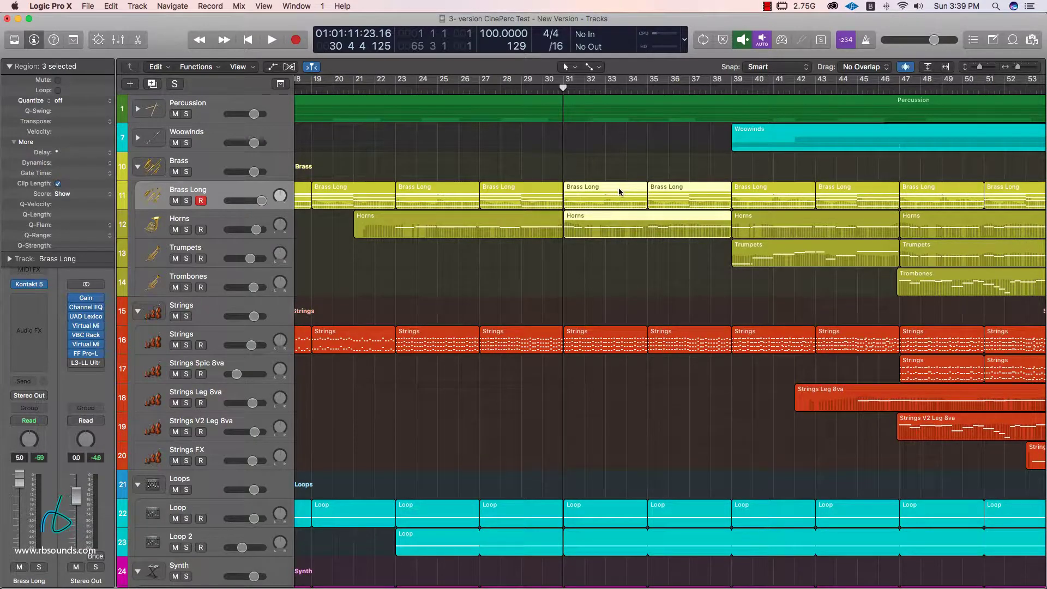
# Solo Brass Long and Horns, show their selected regions in the Piano Roll and play them from bar 31 to just before bar 39
pyautogui.moveTo(186, 202); pyautogui.dragTo(186, 230)
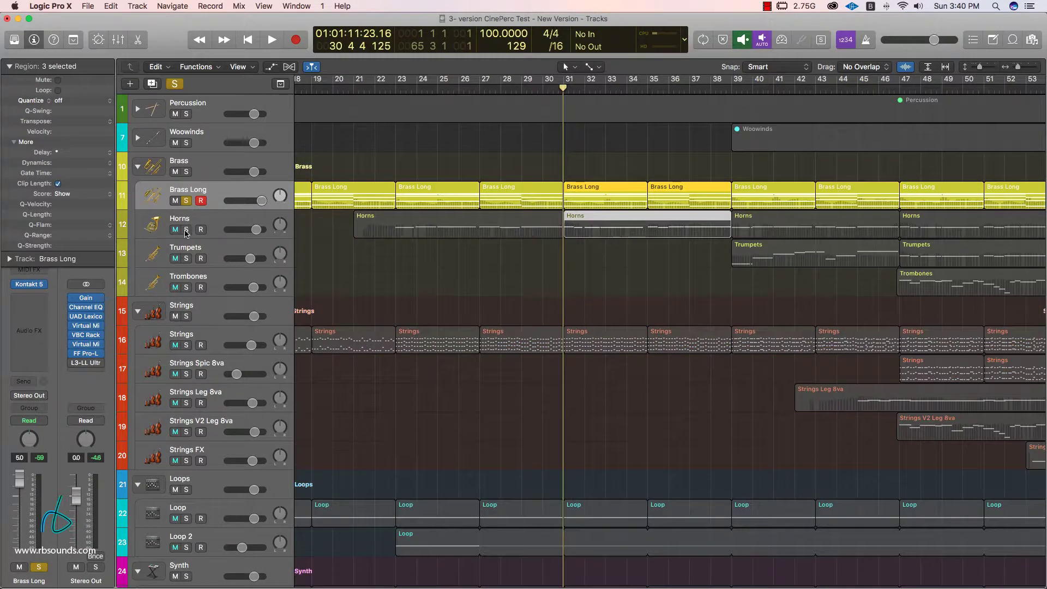
pyautogui.doubleClick(664, 186)
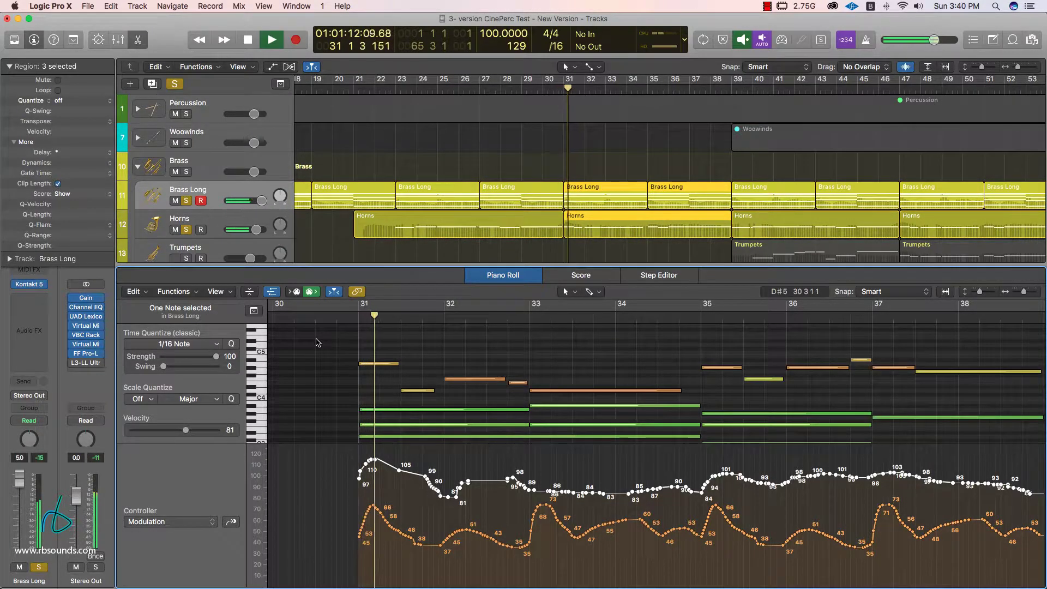
pyautogui.scroll(-3, 497, 376)
pyautogui.scroll(2, 497, 375)
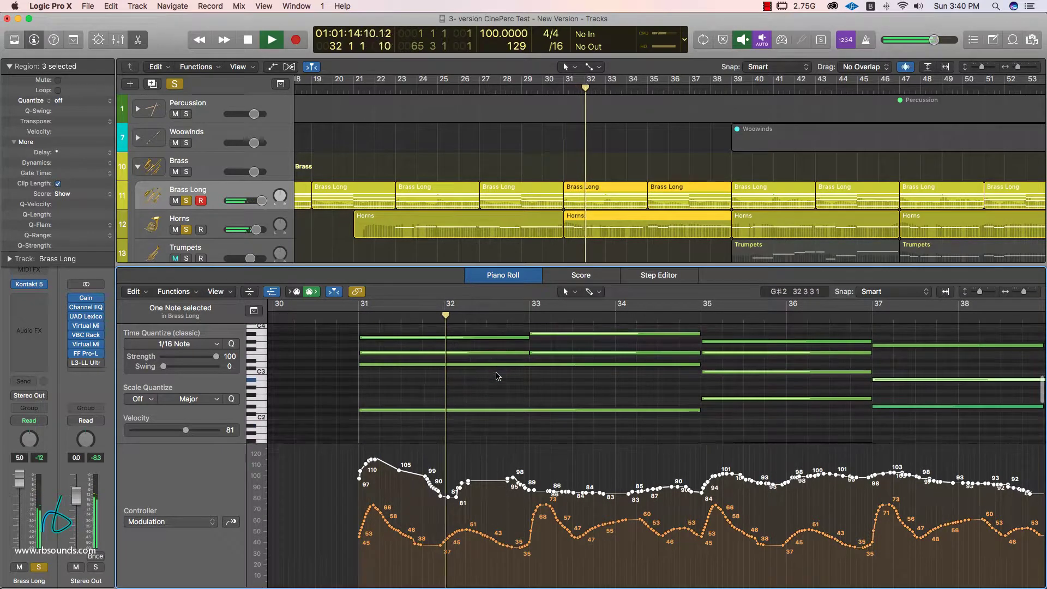
pyautogui.scroll(-5, 497, 376)
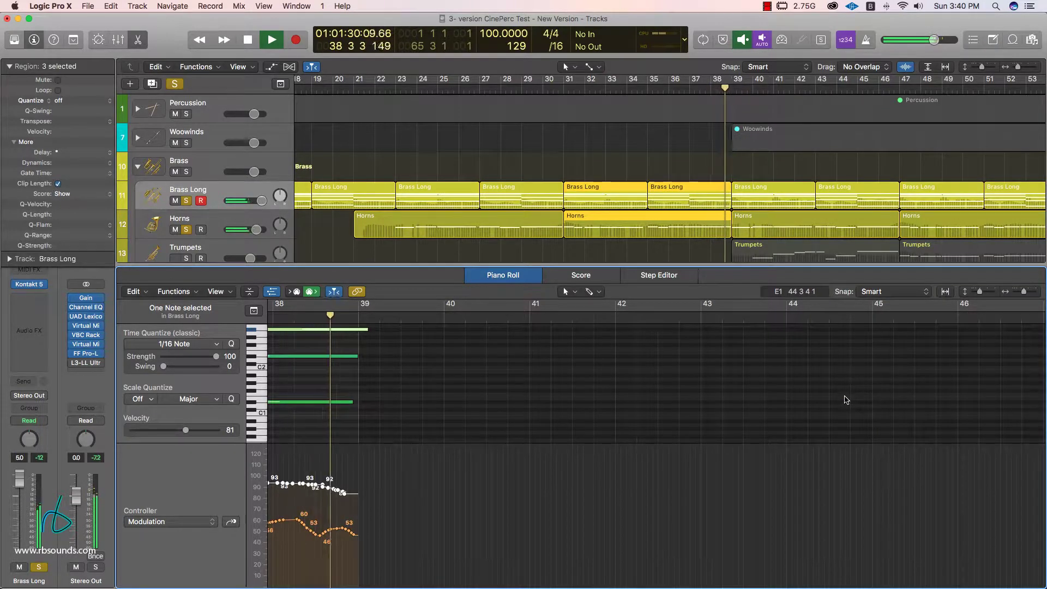
pyautogui.press('space')
pyautogui.hscroll(-10, 503, 439)
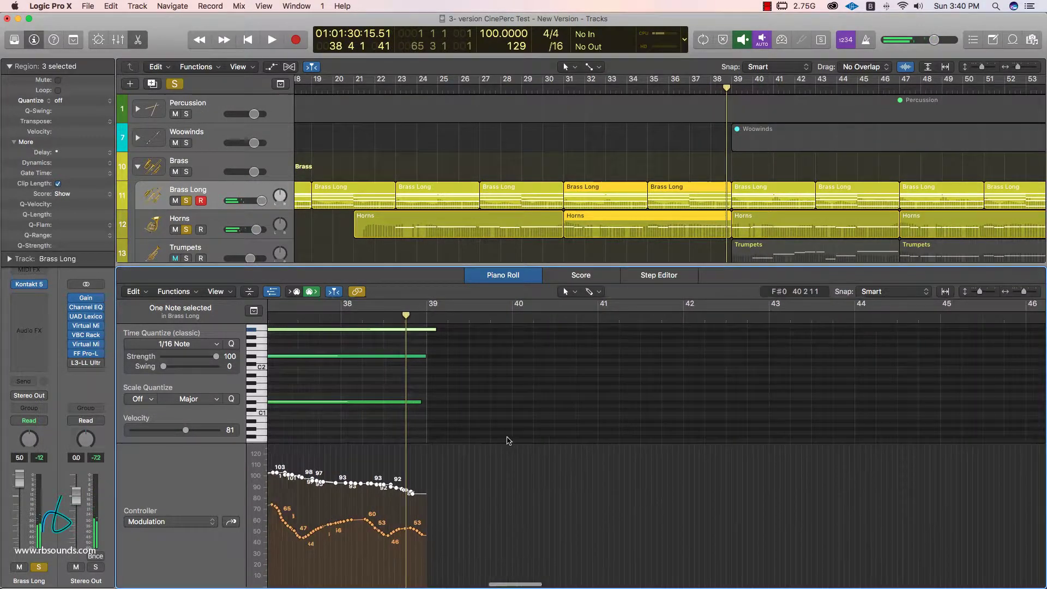
pyautogui.hscroll(-2, 525, 442)
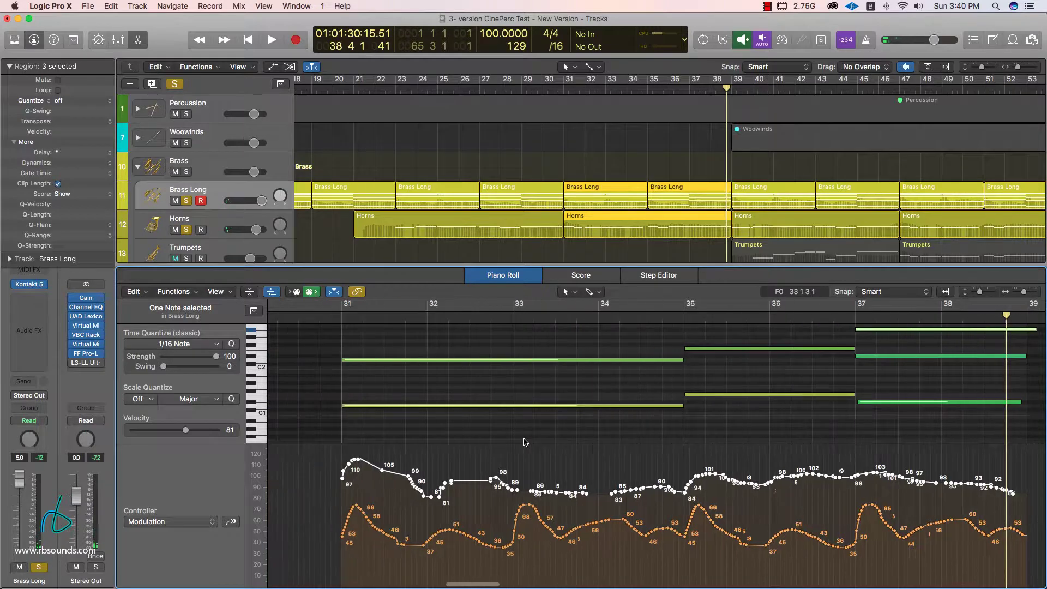
# Look over the arrangement from bar 39 onward, comparing the soloed woodwind, brass and legato string regions with the remaining tracks
pyautogui.hscroll(5, 984, 199)
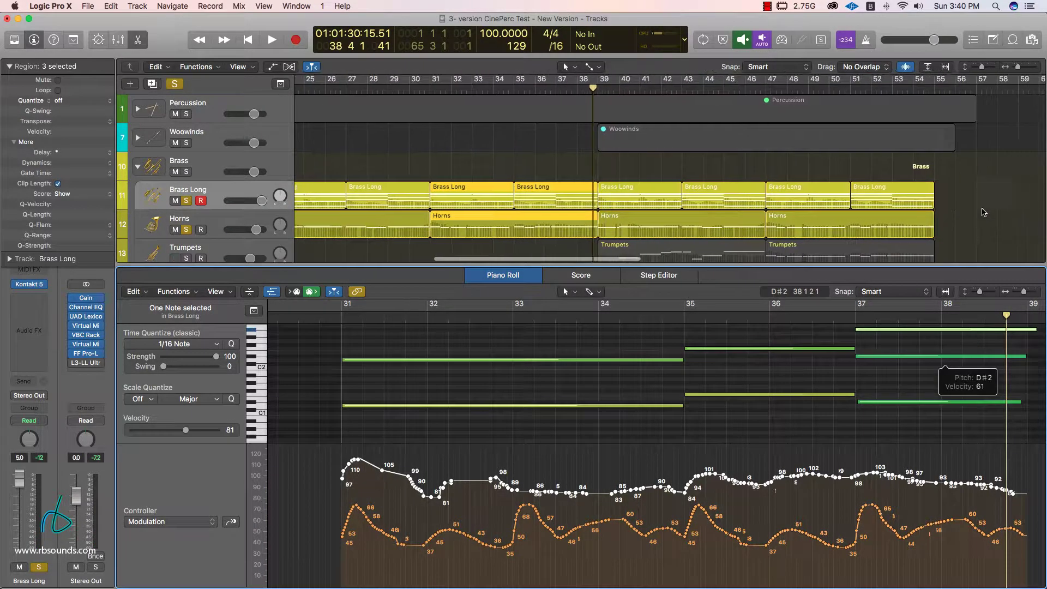
pyautogui.scroll(-3, 808, 232)
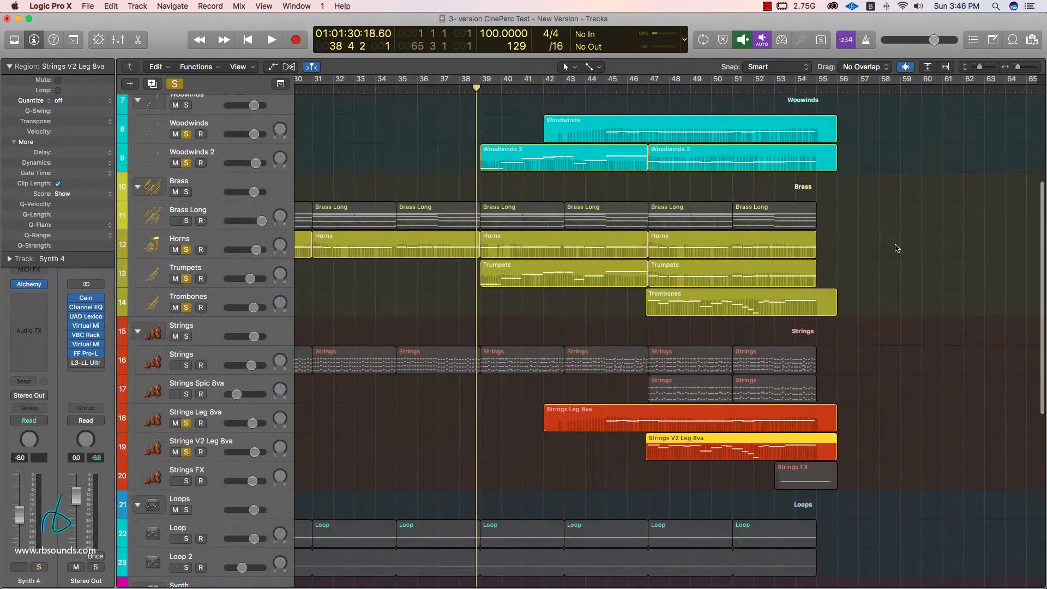
pyautogui.scroll(-5, 883, 248)
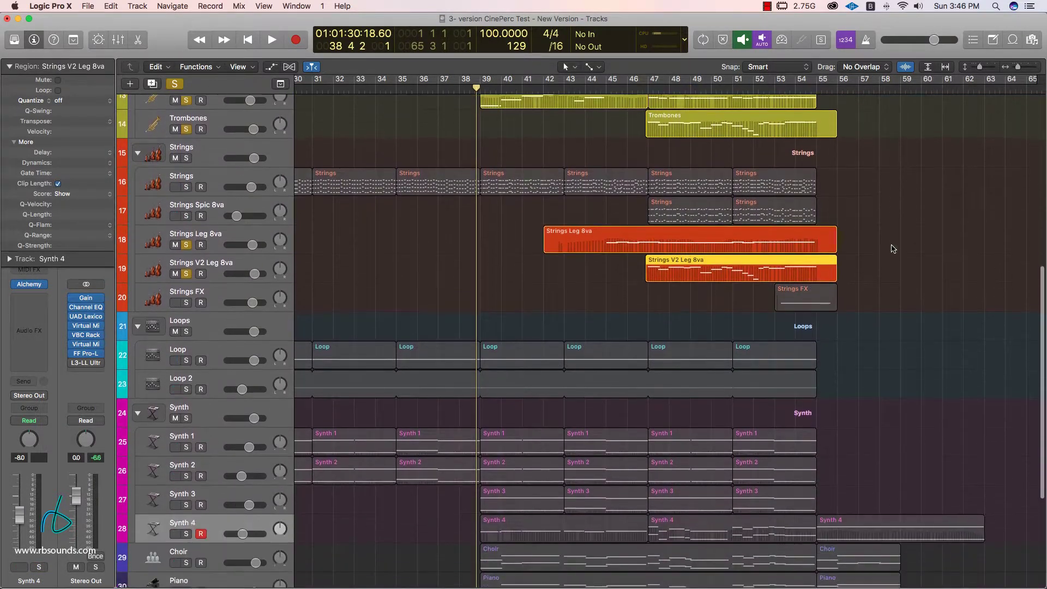
pyautogui.scroll(-5, 892, 249)
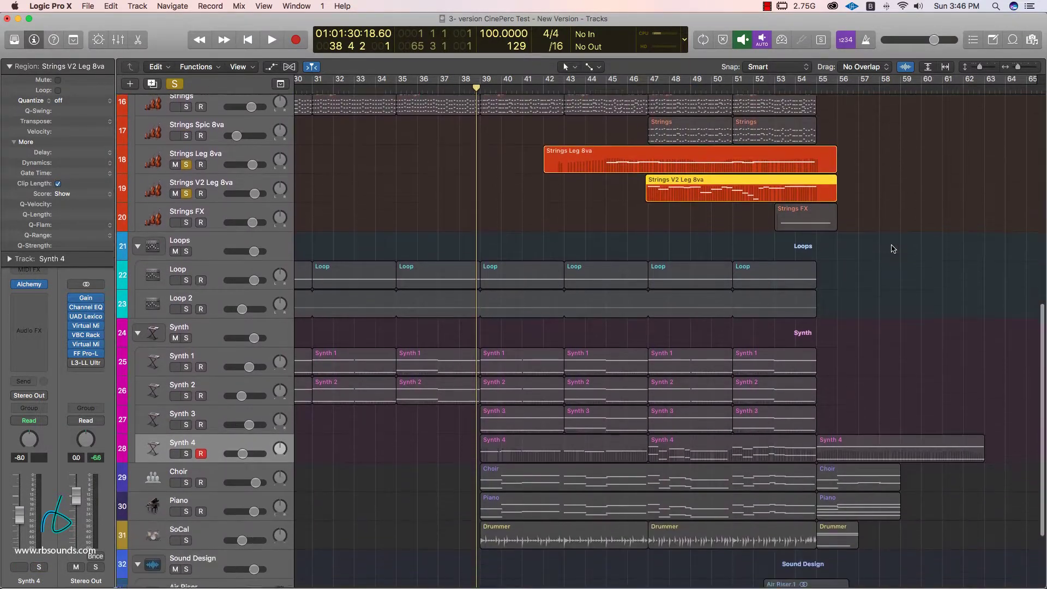
pyautogui.scroll(15, 892, 249)
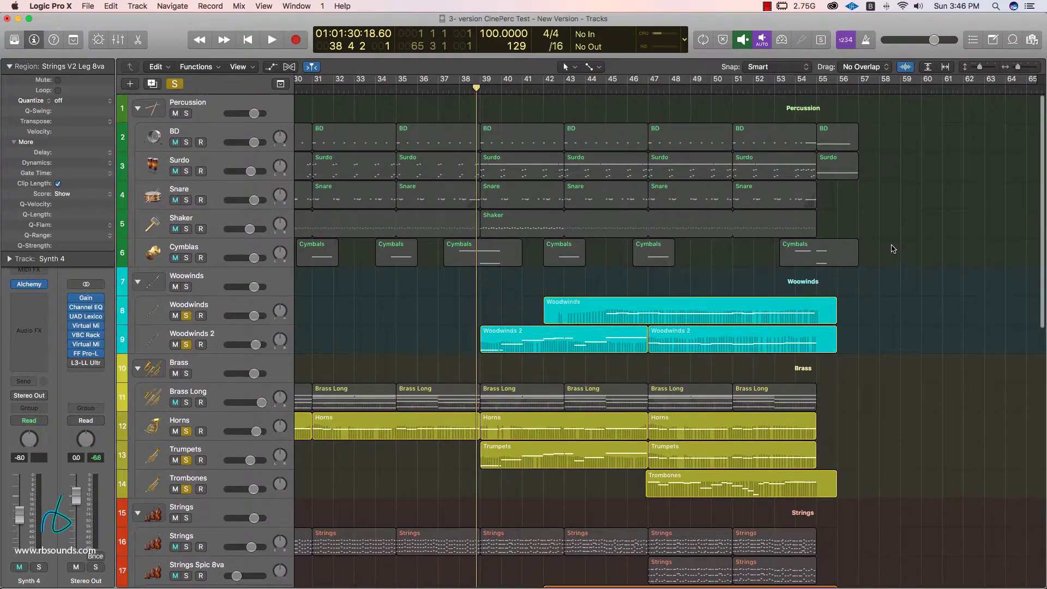
pyautogui.scroll(-7, 893, 248)
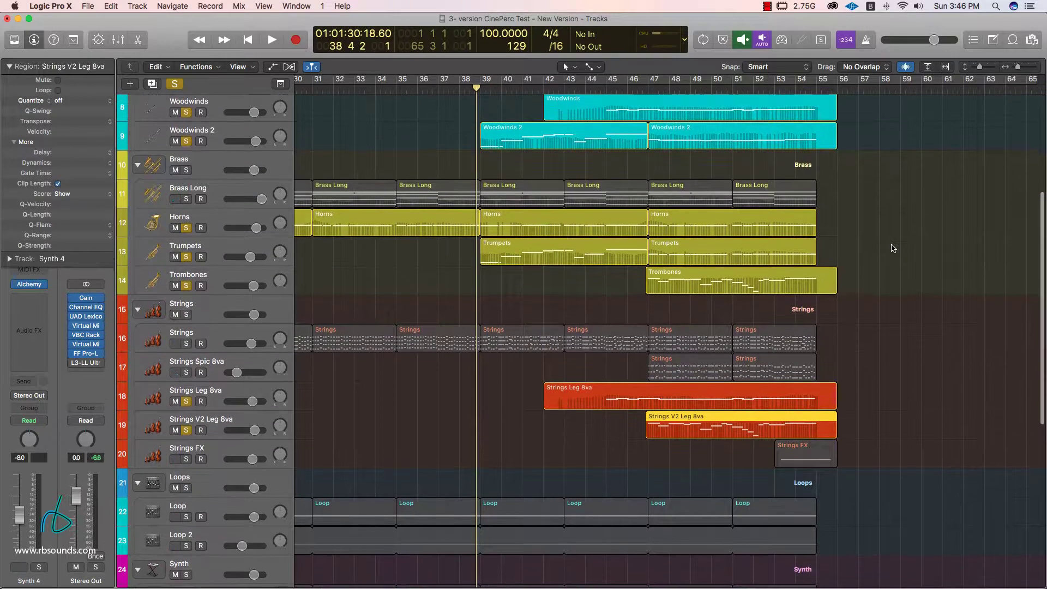
pyautogui.scroll(4, 892, 249)
pyautogui.scroll(1, 893, 248)
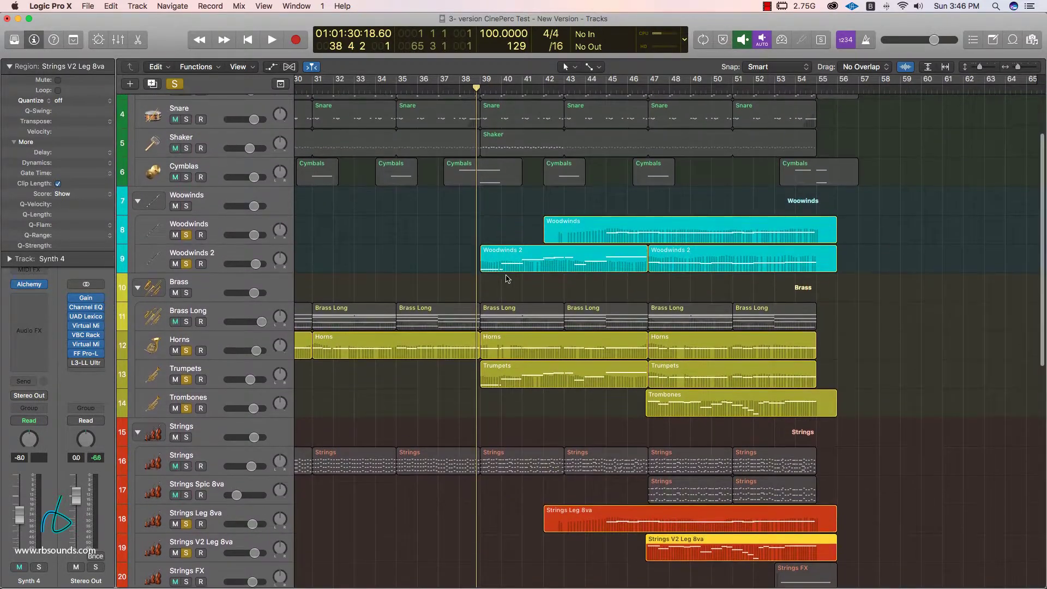
# Play the soloed woodwind, brass and legato string tracks from bar 38 beat 3 to the start of bar 55
pyautogui.scroll(-3, 787, 443)
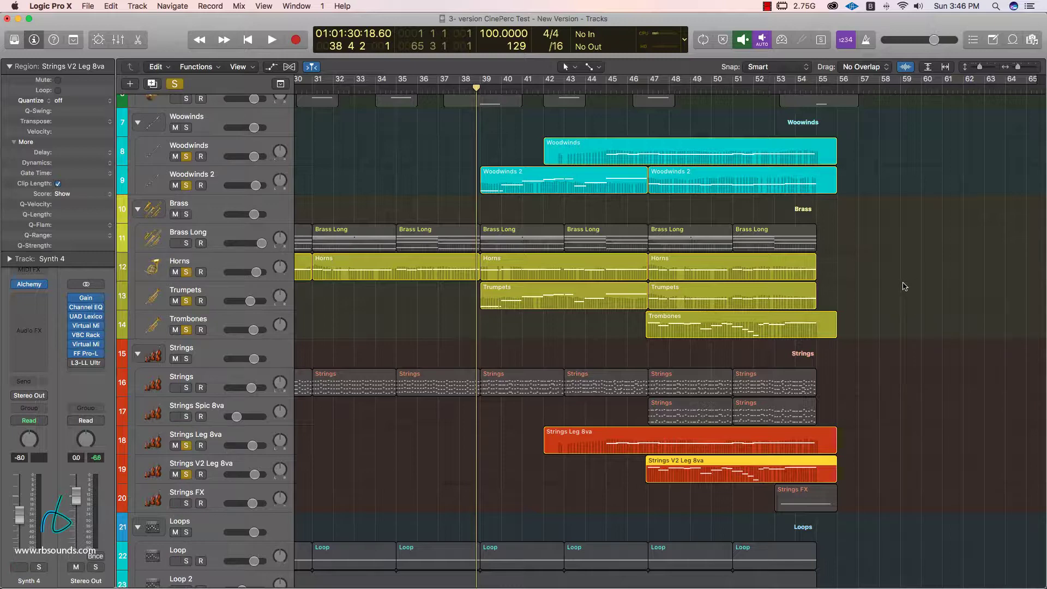
pyautogui.scroll(4, 906, 286)
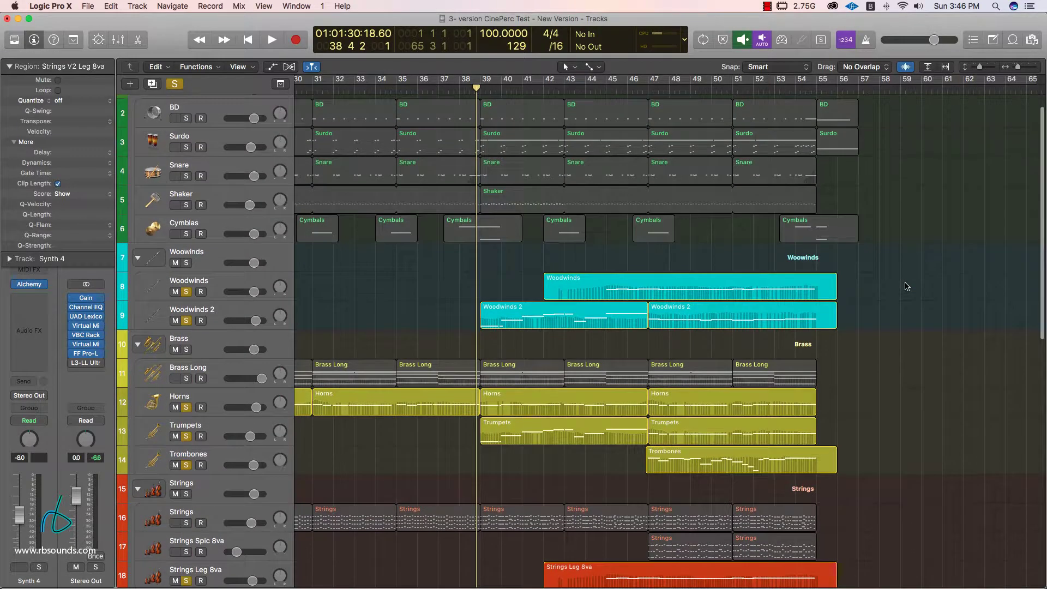
pyautogui.scroll(-2, 906, 285)
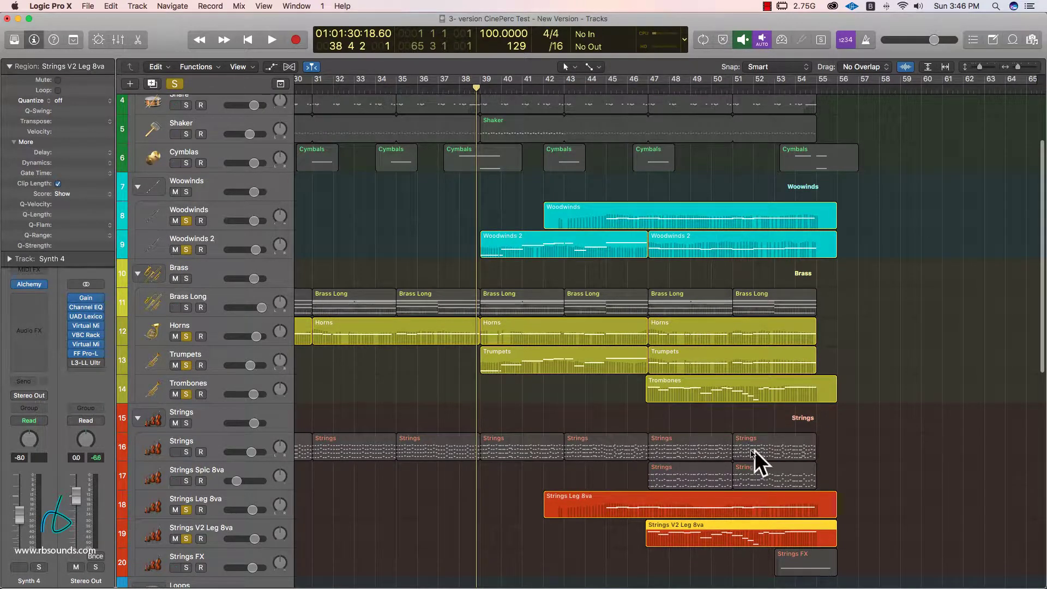
pyautogui.scroll(-7, 888, 447)
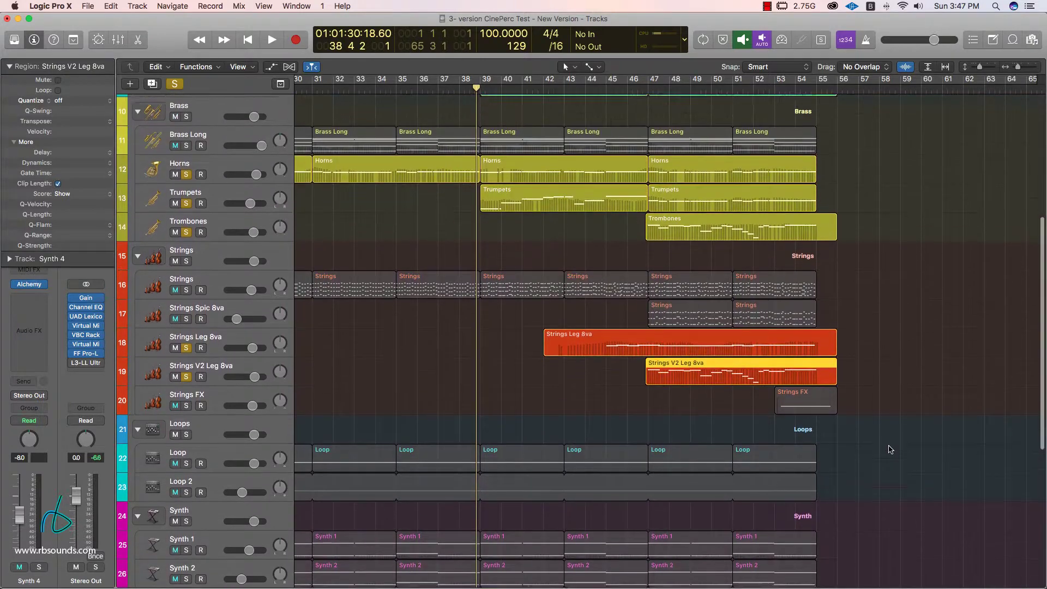
pyautogui.scroll(10, 890, 449)
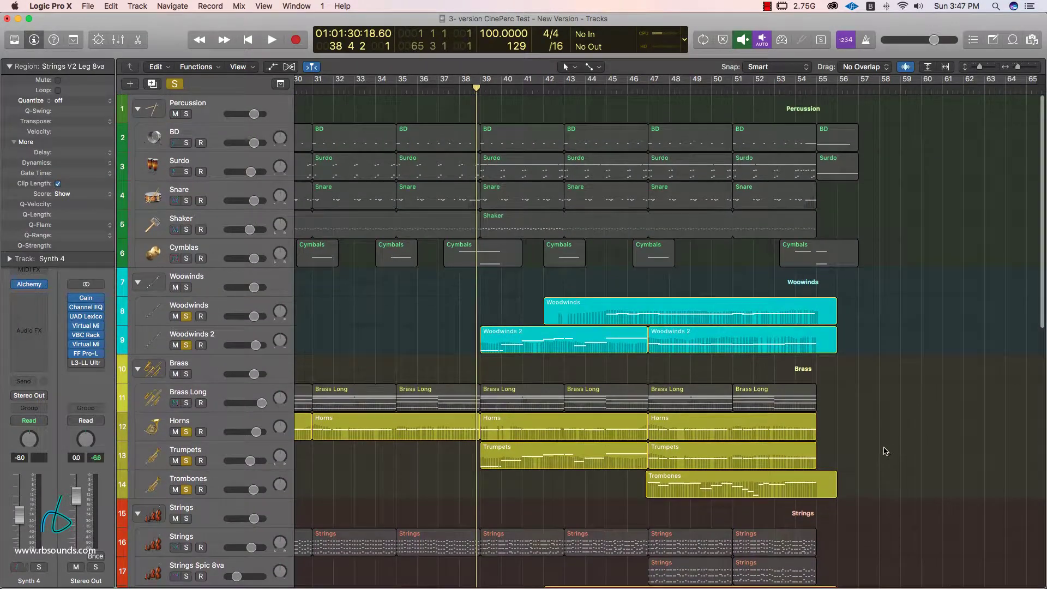
pyautogui.scroll(-1, 895, 431)
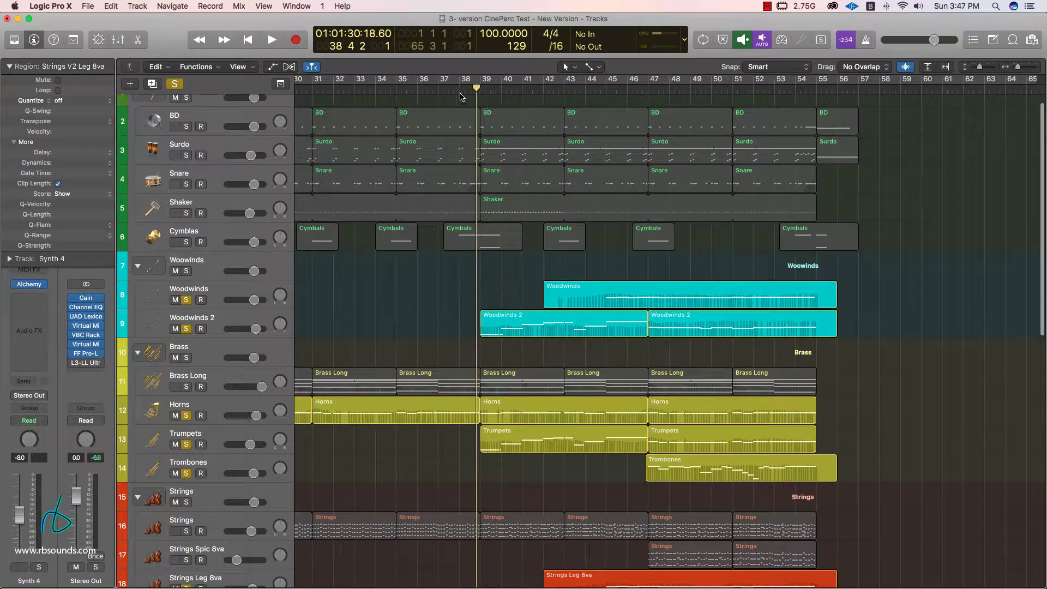
pyautogui.moveTo(459, 93); pyautogui.dragTo(469, 92)
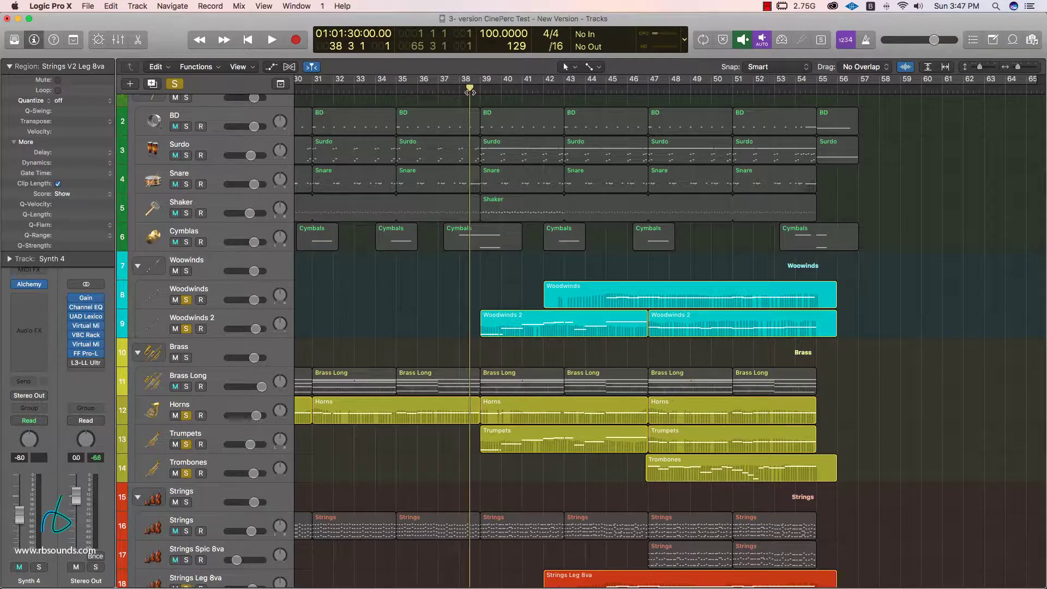
pyautogui.press('space')
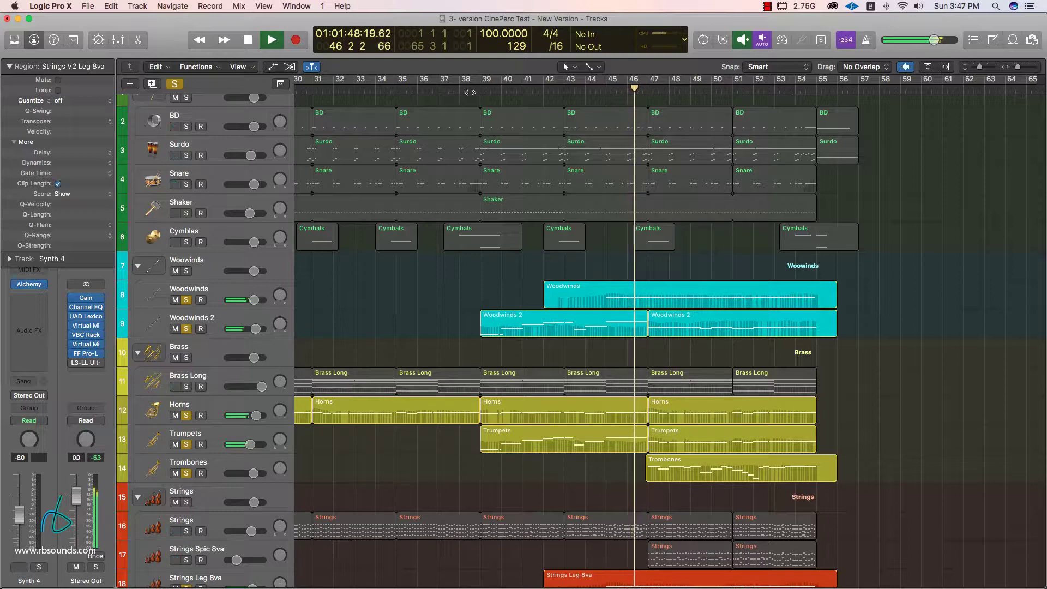
pyautogui.scroll(-3, 673, 131)
pyautogui.scroll(-1, 674, 130)
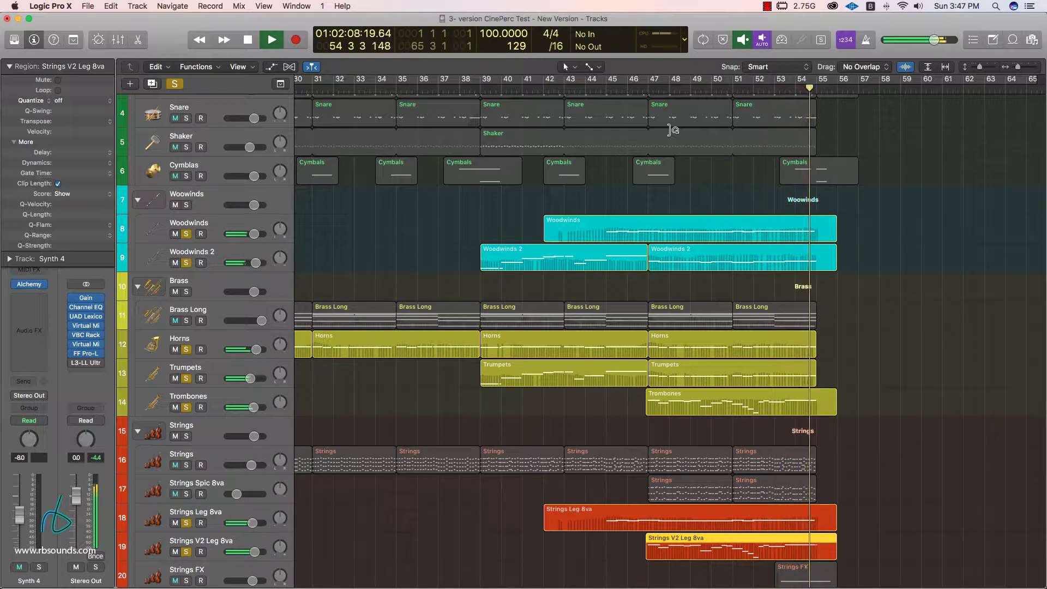
pyautogui.press('space')
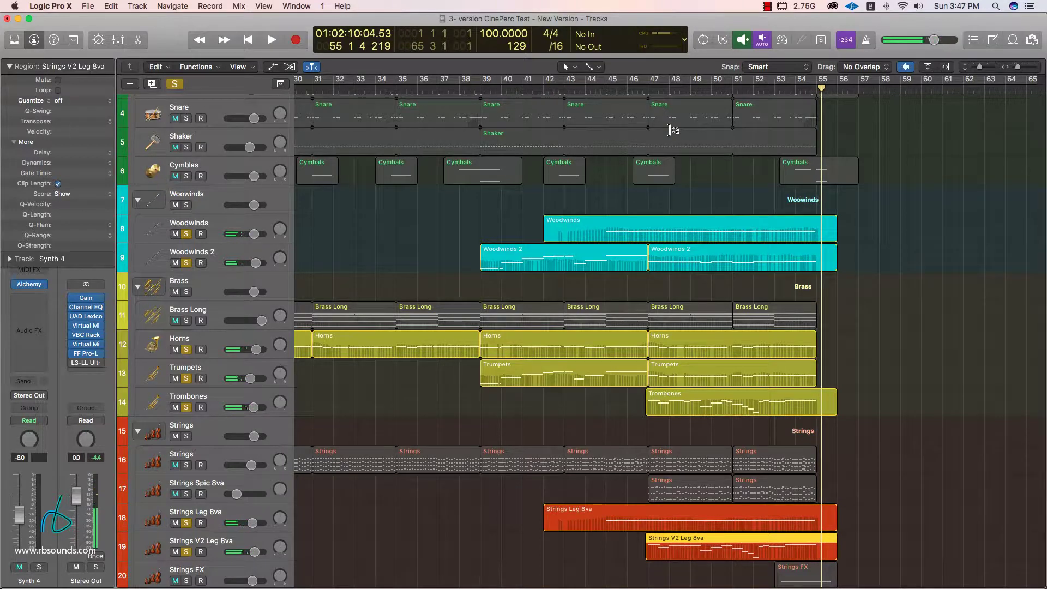
# Compare the Trumpets and Woodwinds 2 regions at bar 39, and the Strings Leg 8va region with the Woodwinds region above, selecting each in turn
pyautogui.click(539, 402)
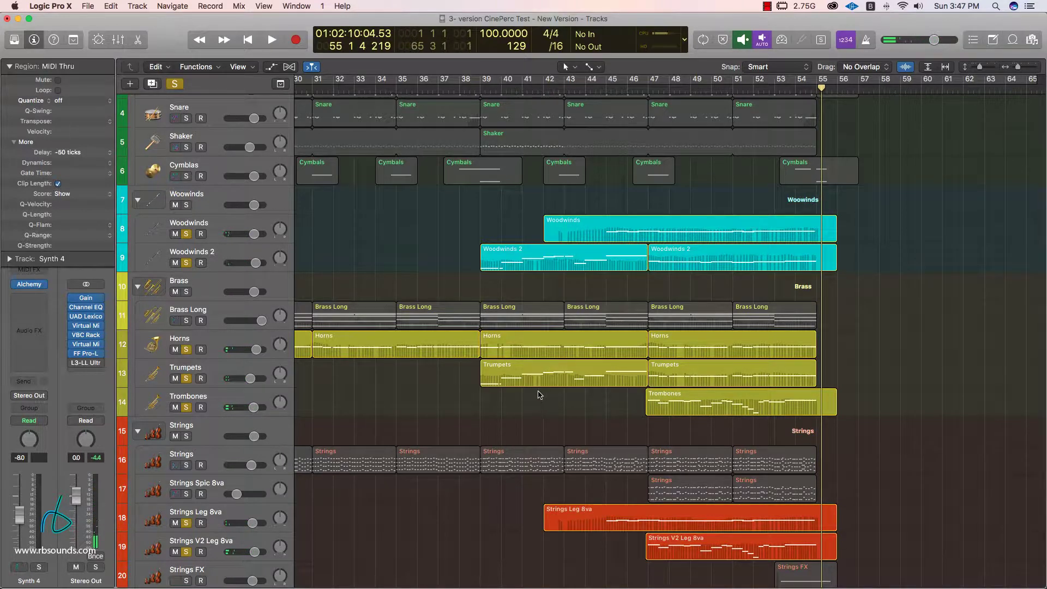
pyautogui.click(542, 377)
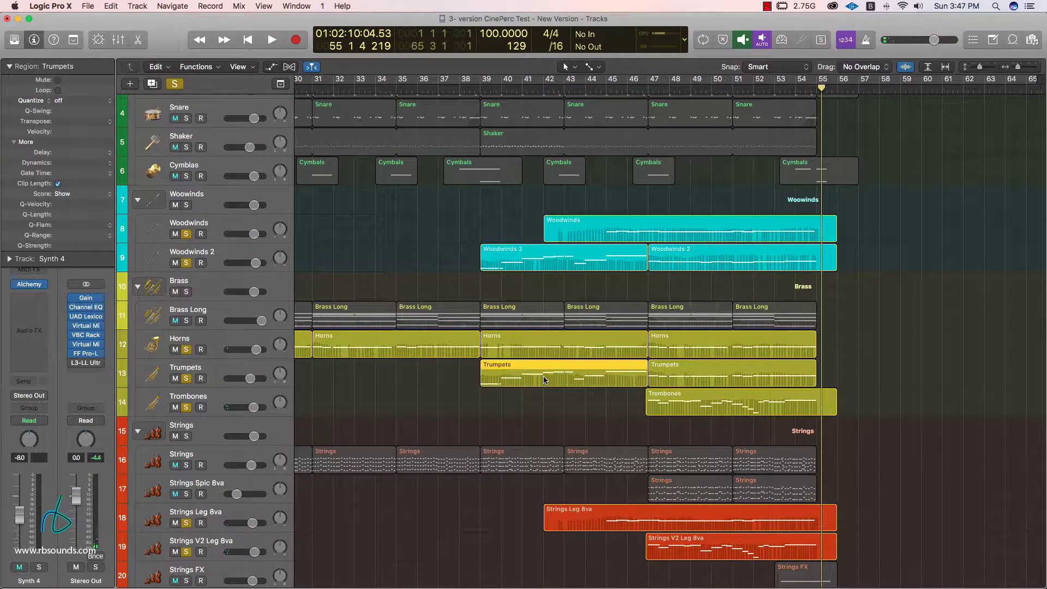
pyautogui.click(551, 261)
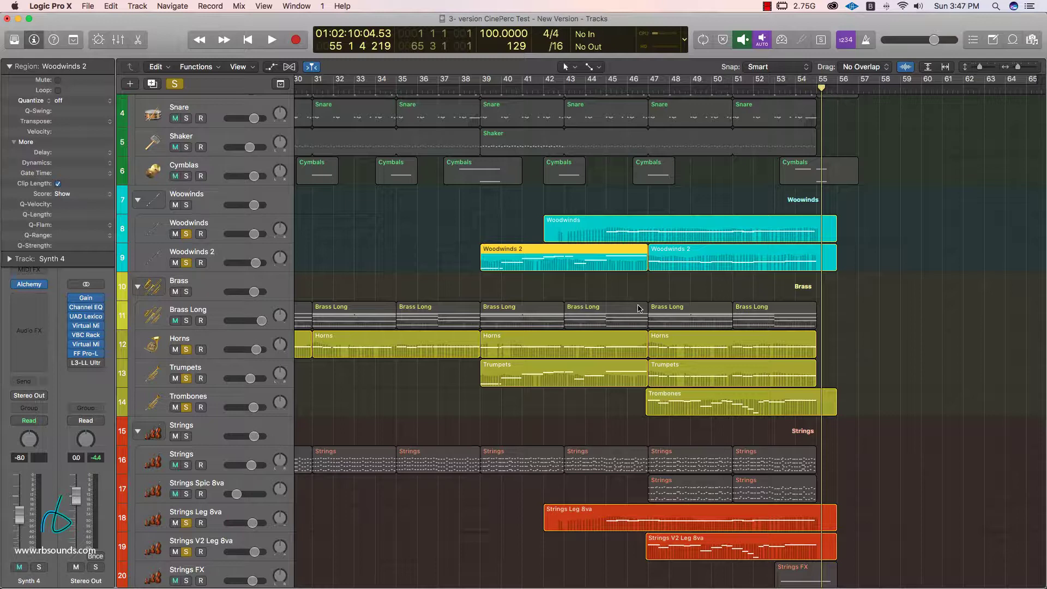
pyautogui.click(655, 525)
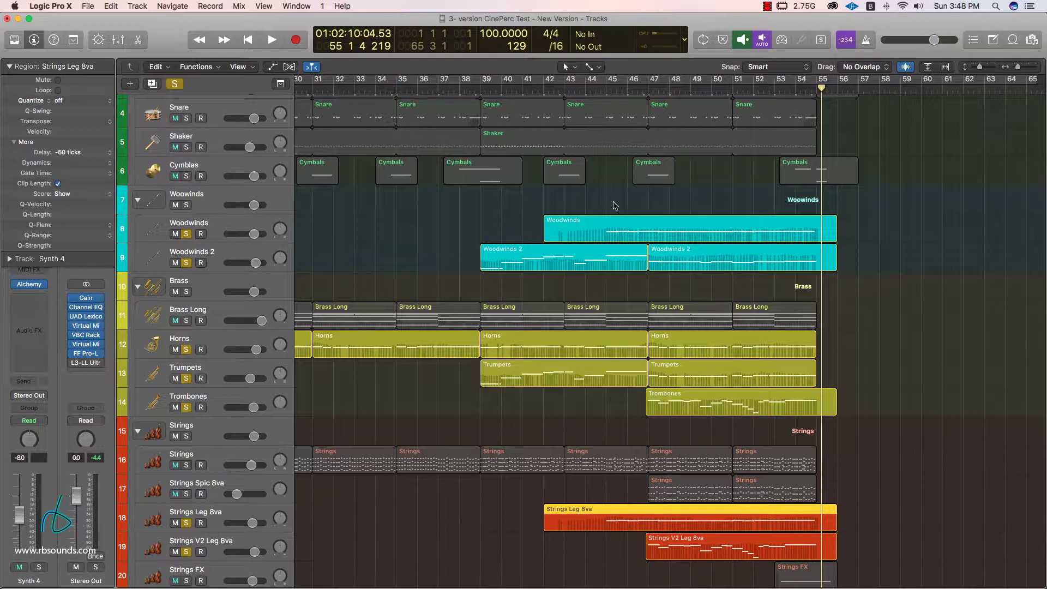
pyautogui.click(632, 236)
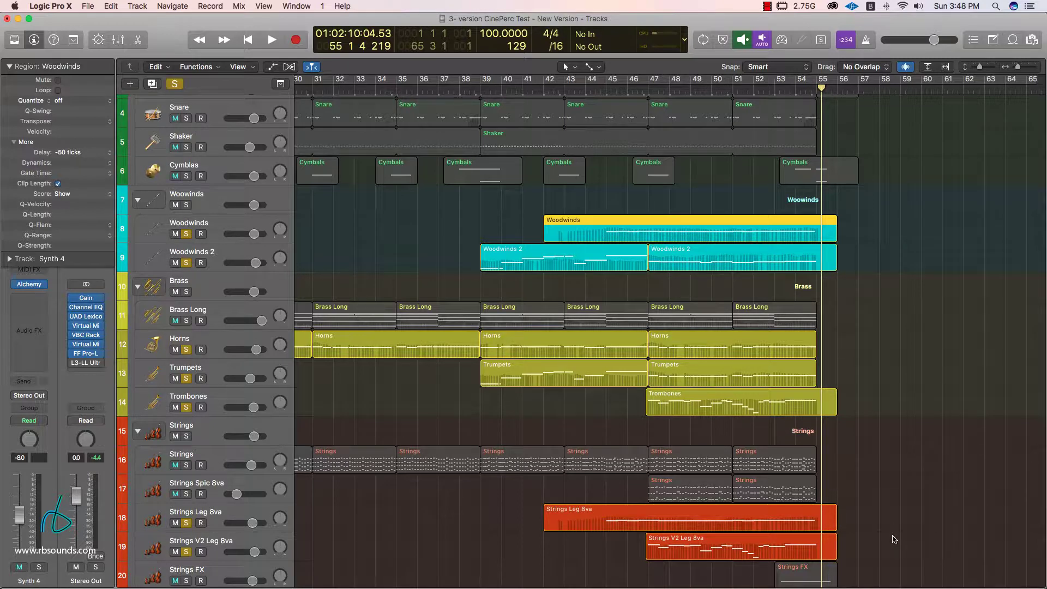
# Select the Strings V2 Leg 8va region and the Trombones region in turn to compare their matching melody lines
pyautogui.click(871, 548)
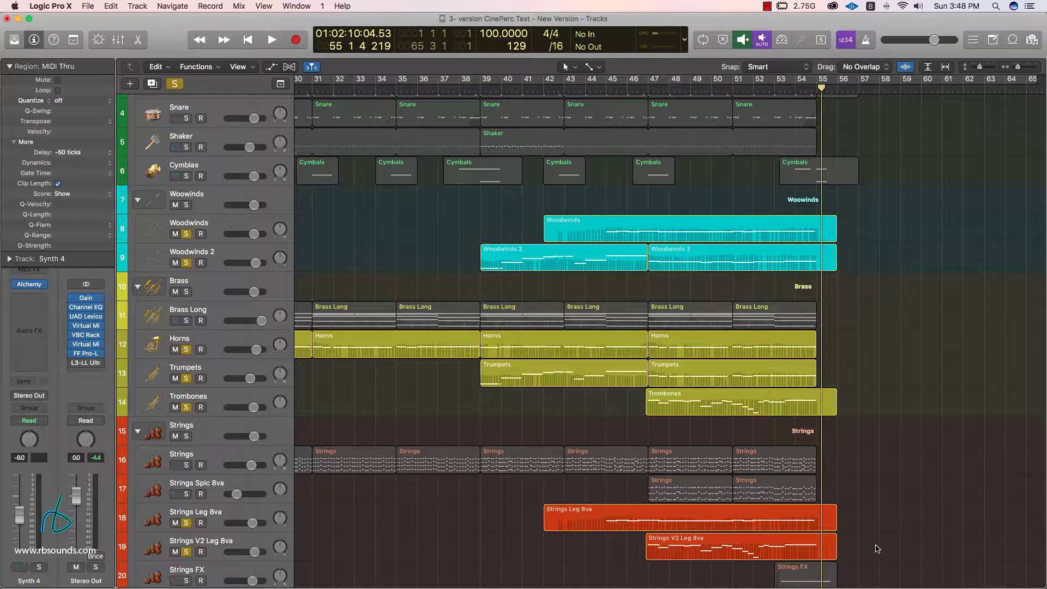
pyautogui.click(807, 552)
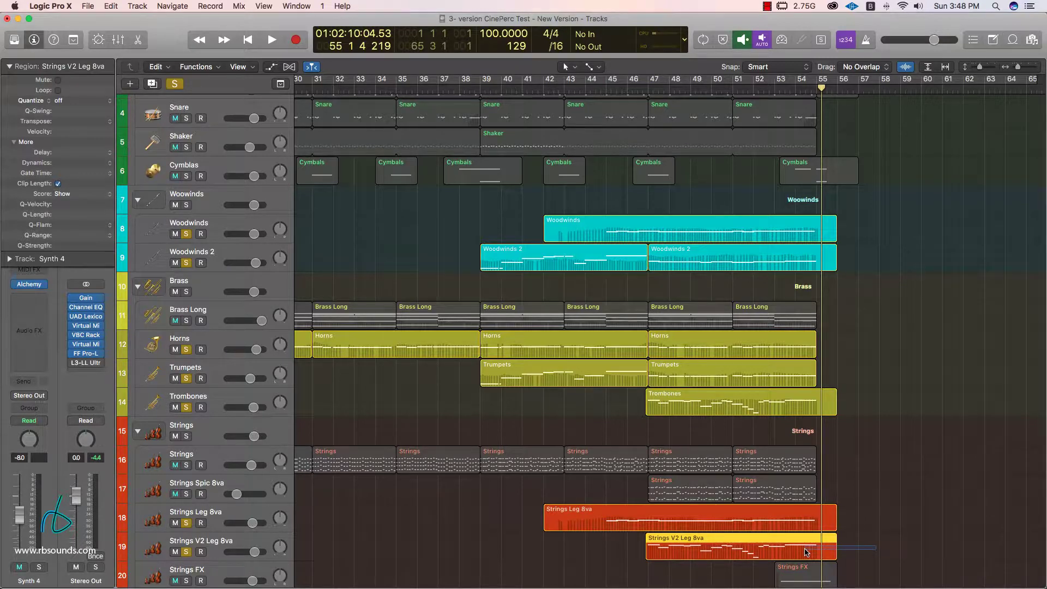
pyautogui.click(749, 410)
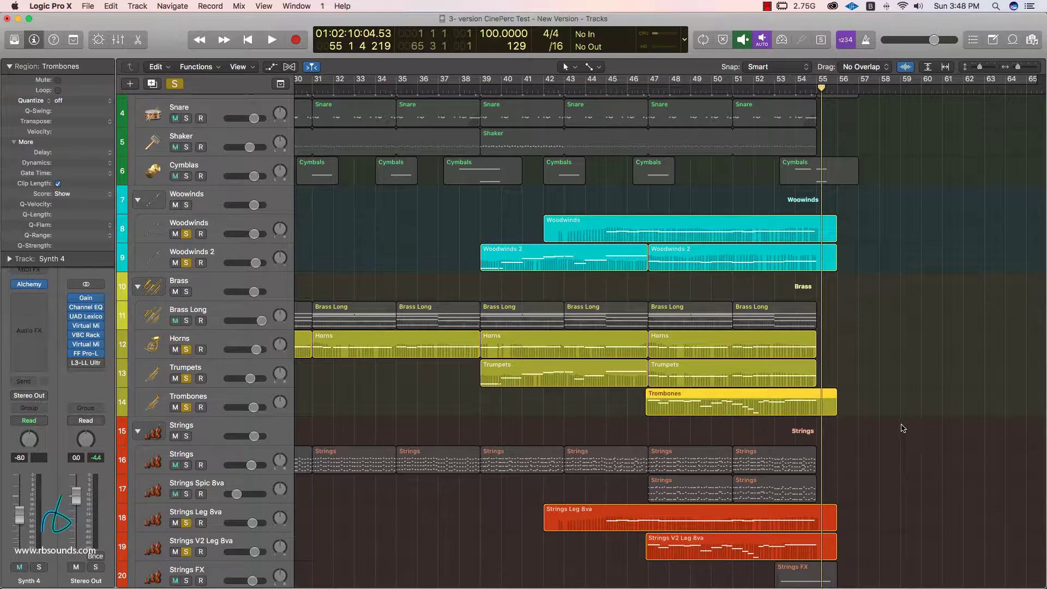
pyautogui.scroll(-5, 893, 461)
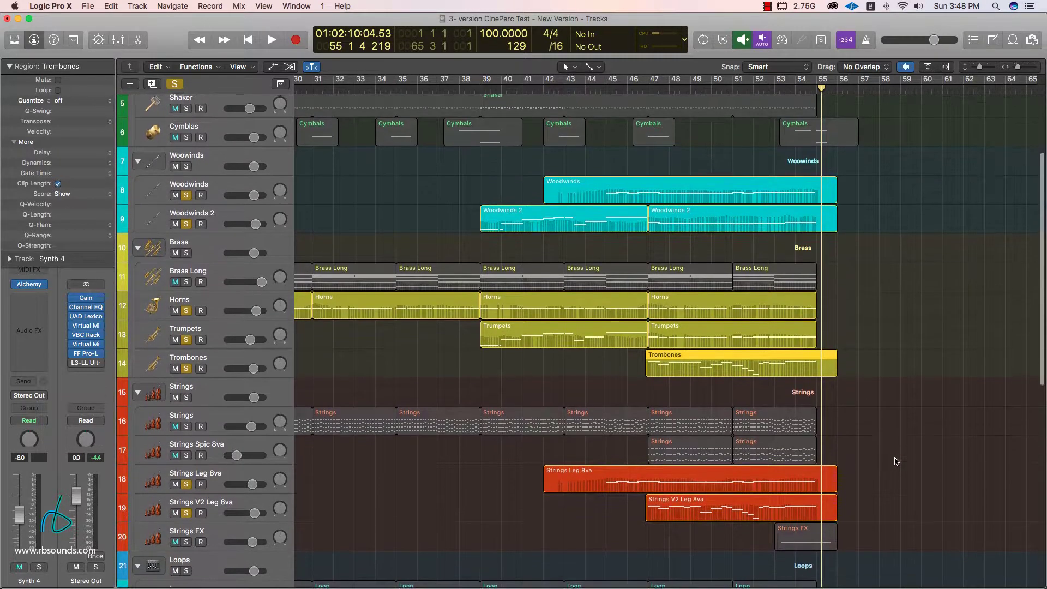
pyautogui.scroll(4, 897, 461)
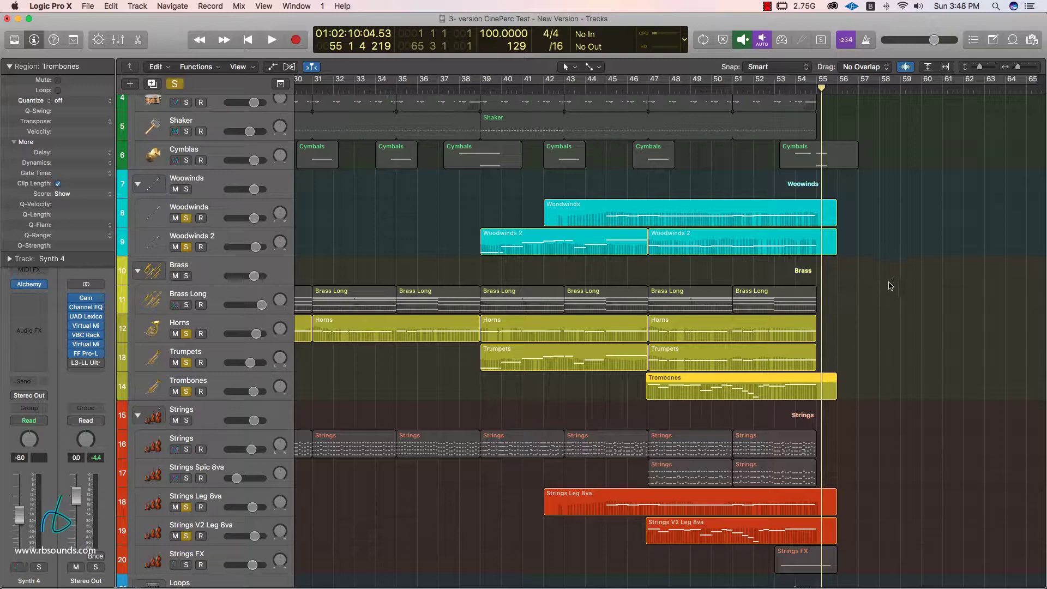
# Clear all solos, solo the Percussion stack and play it from bar 38 beat 3 to bar 43
pyautogui.click(174, 84)
pyautogui.scroll(5, 242, 128)
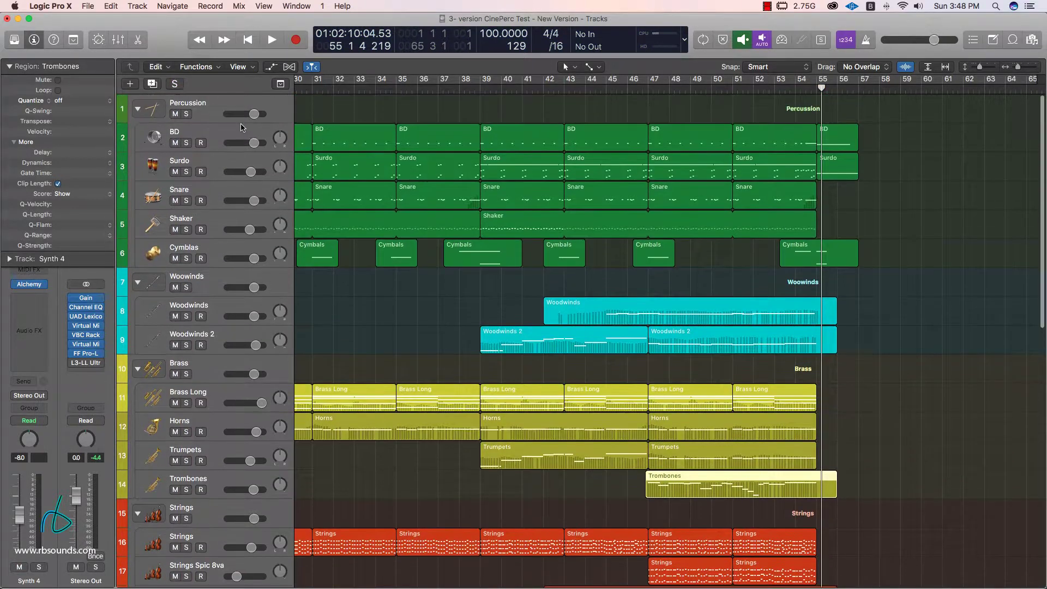
pyautogui.click(187, 114)
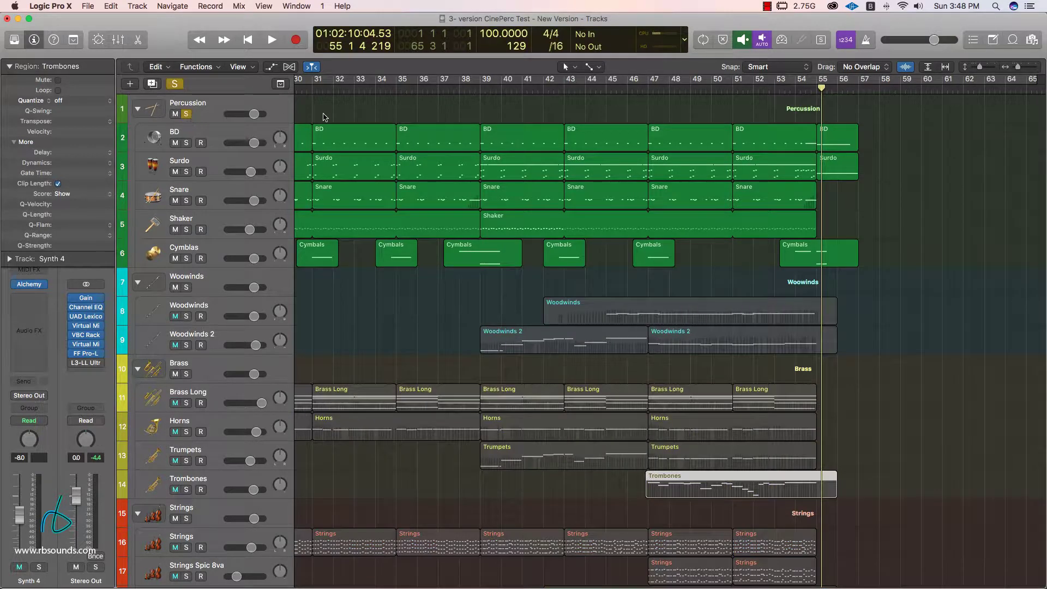
pyautogui.click(474, 85)
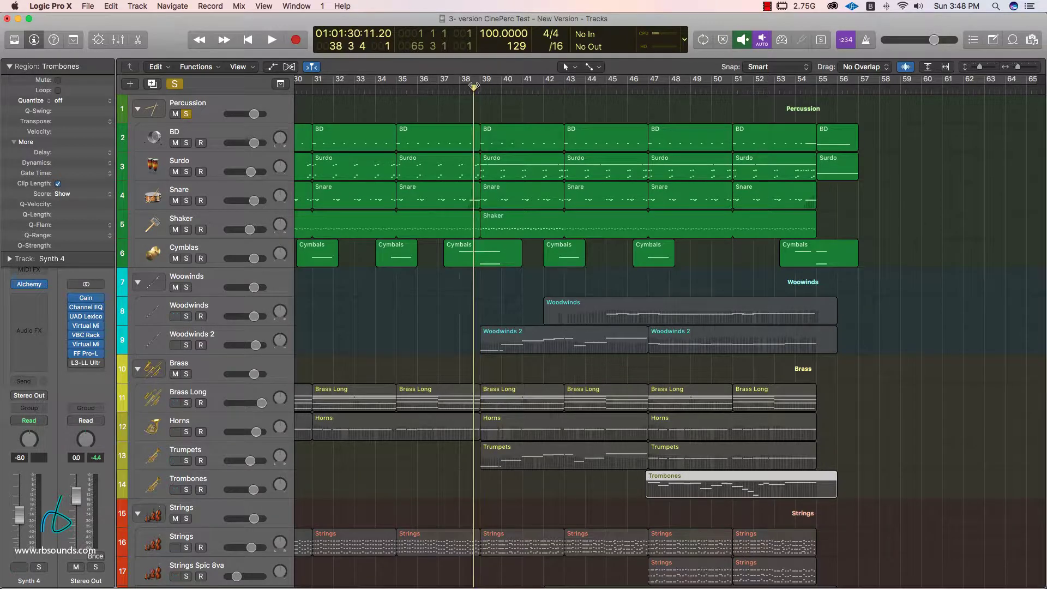
pyautogui.press('space')
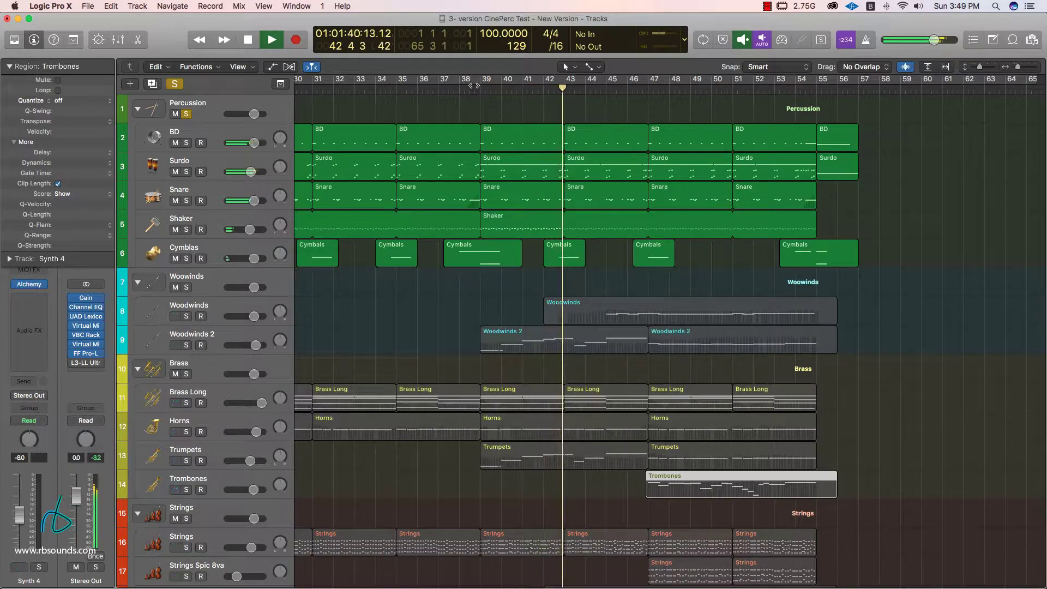
pyautogui.press('space')
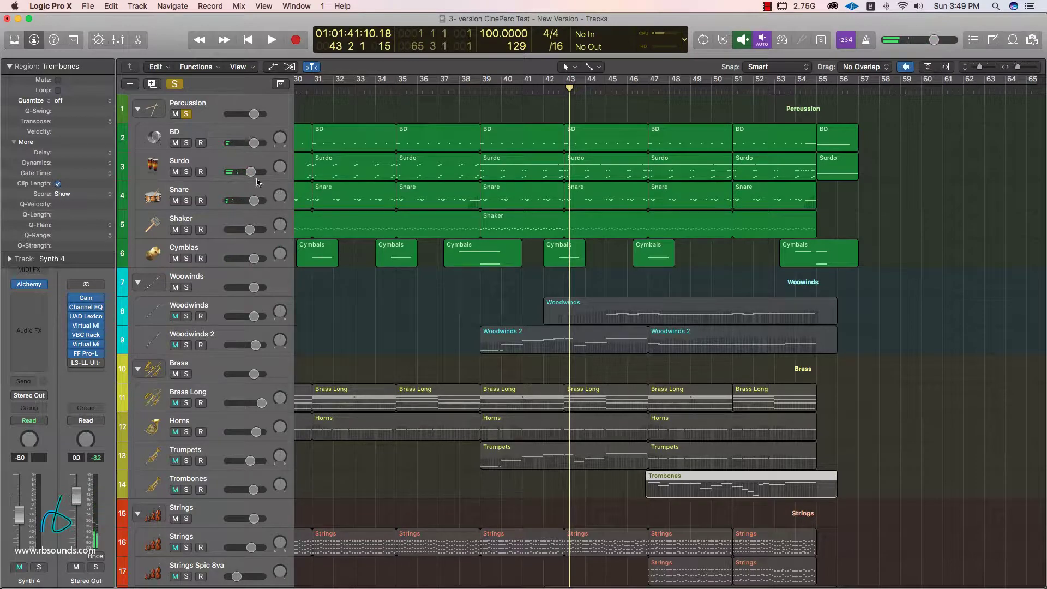
# Unsolo the Percussion stack and collapse the Percussion, Woowinds and Brass stacks
pyautogui.click(186, 114)
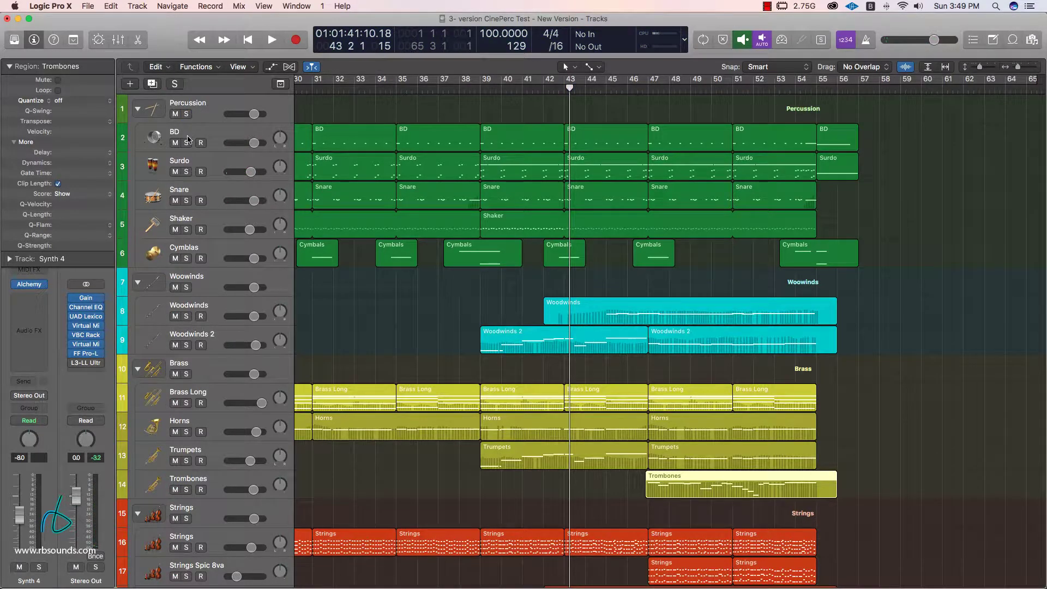
pyautogui.click(137, 109)
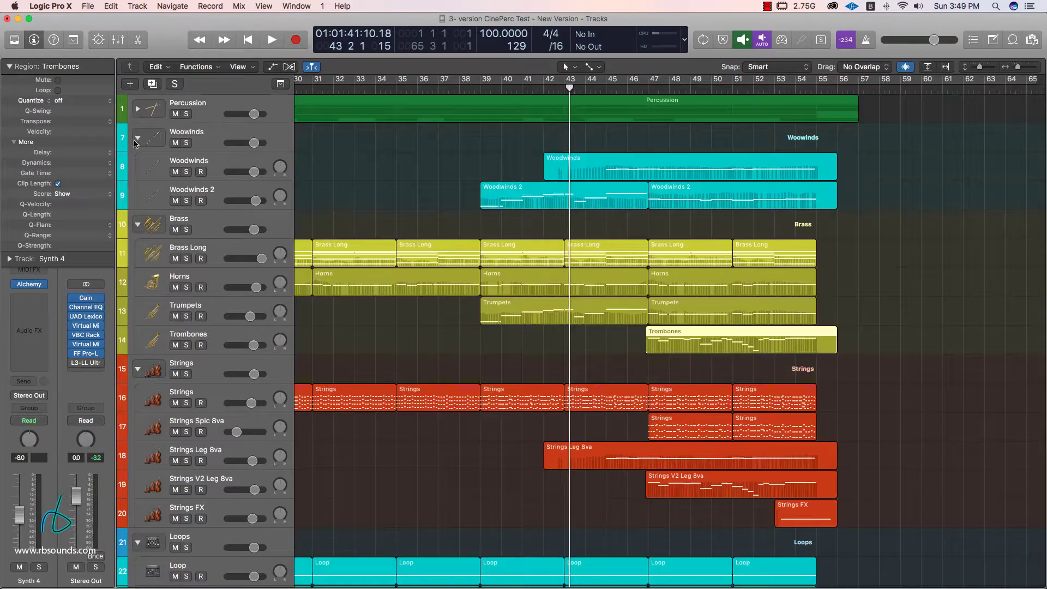
pyautogui.click(137, 141)
pyautogui.click(137, 167)
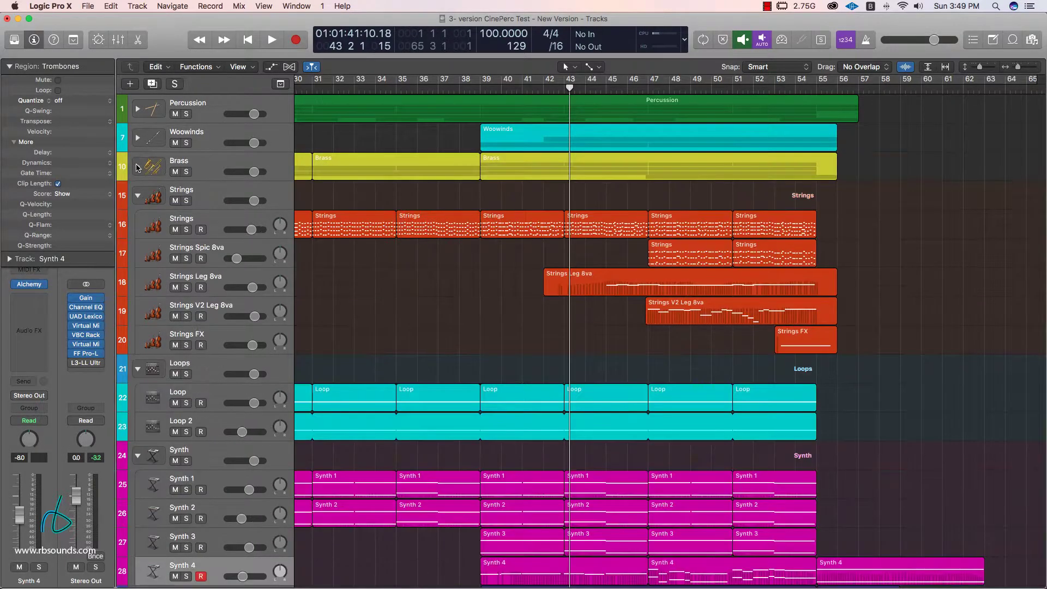
# Solo Synth 3 and Synth 4, play them from bar 38 beat 3 through bar 54, and open Synth 4's bar 39 region in the Piano Roll
pyautogui.scroll(-10, 345, 279)
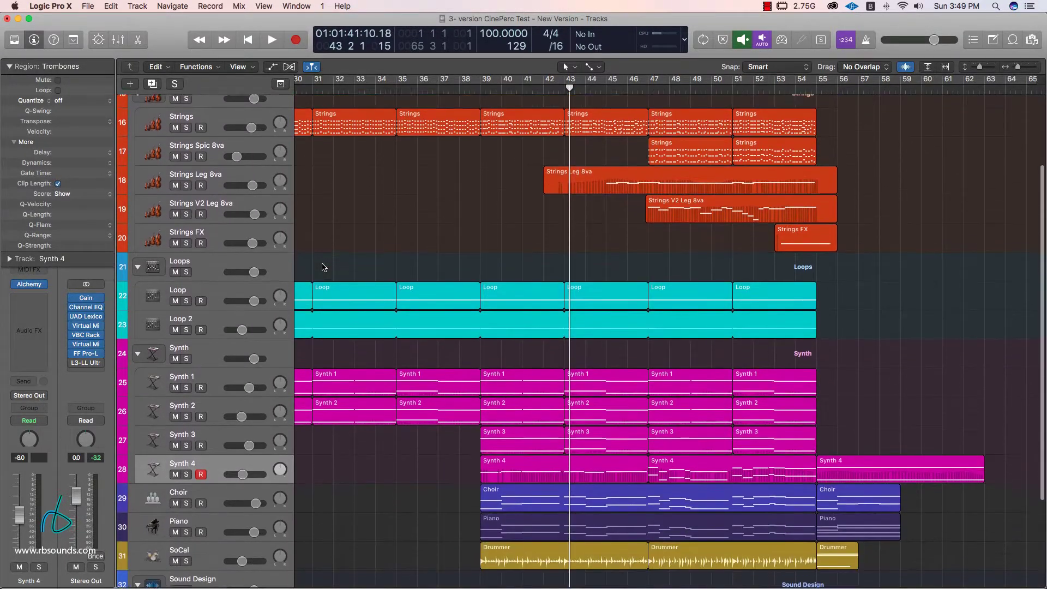
pyautogui.scroll(-3, 323, 268)
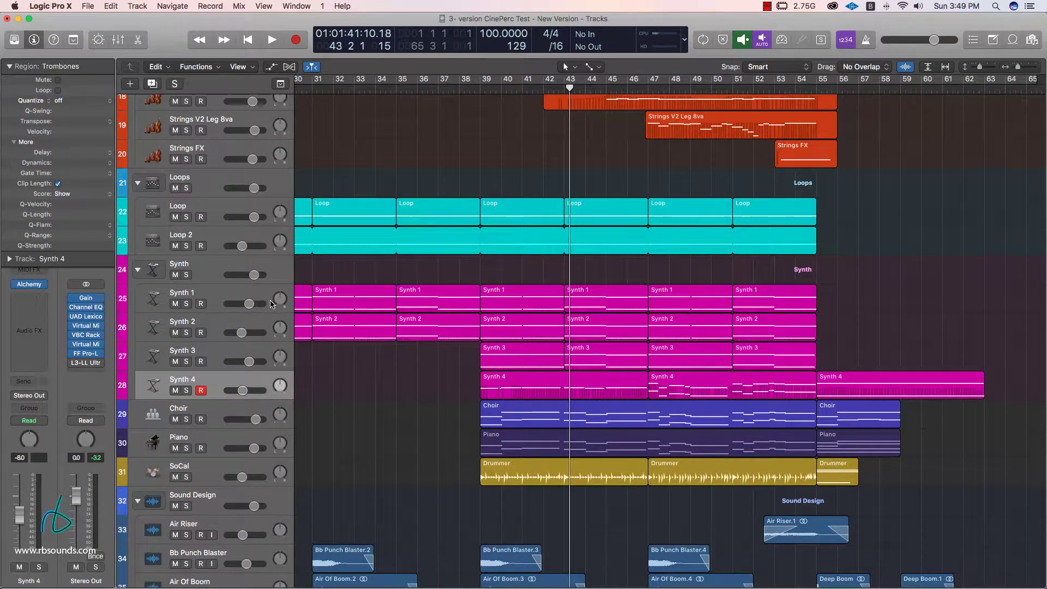
pyautogui.click(186, 390)
pyautogui.click(186, 362)
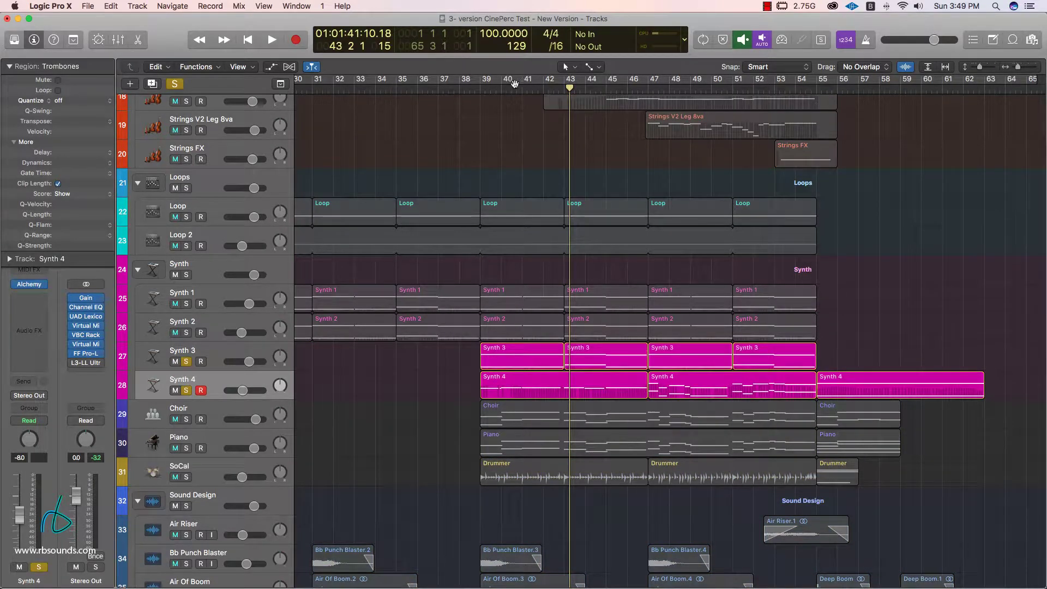
pyautogui.click(470, 88)
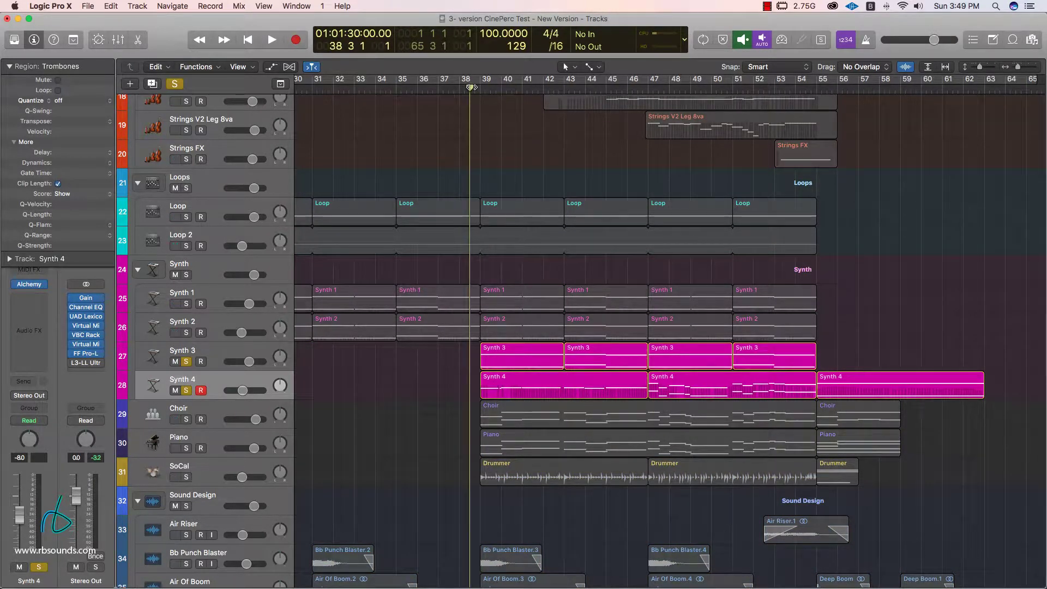
pyautogui.press('space')
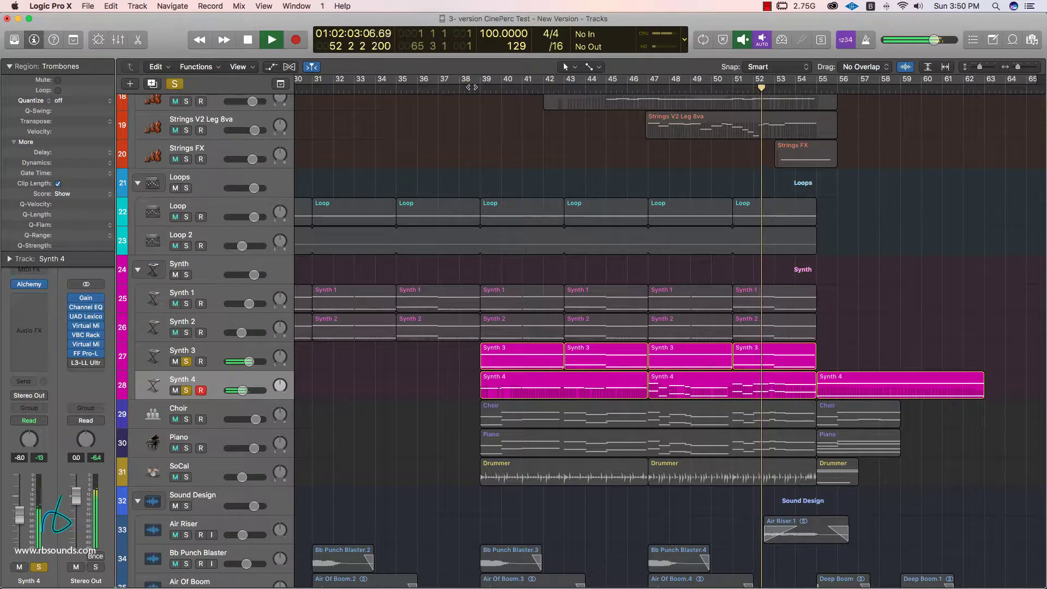
pyautogui.doubleClick(514, 383)
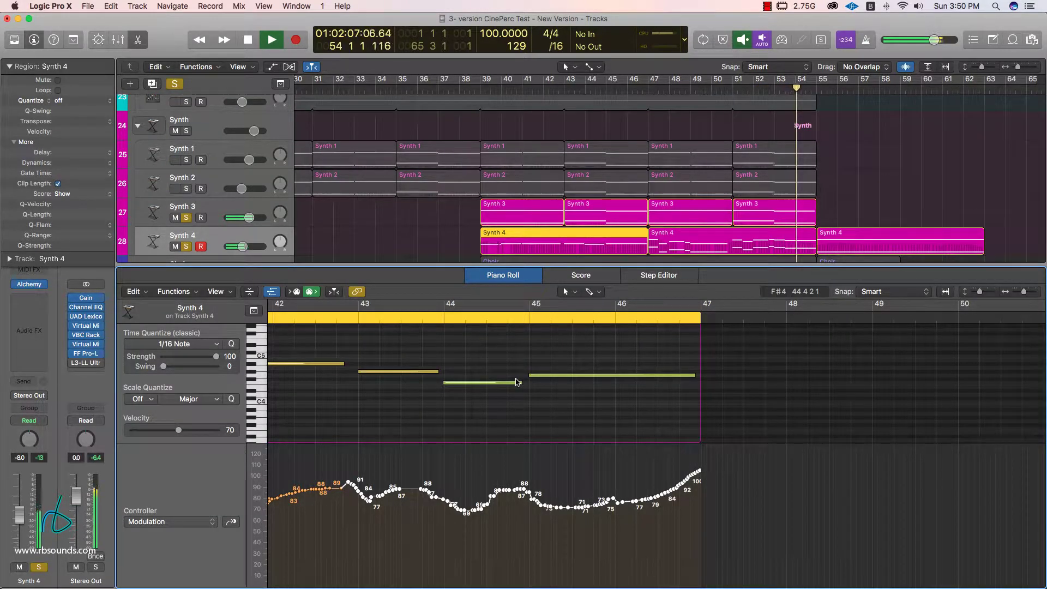
pyautogui.press('space')
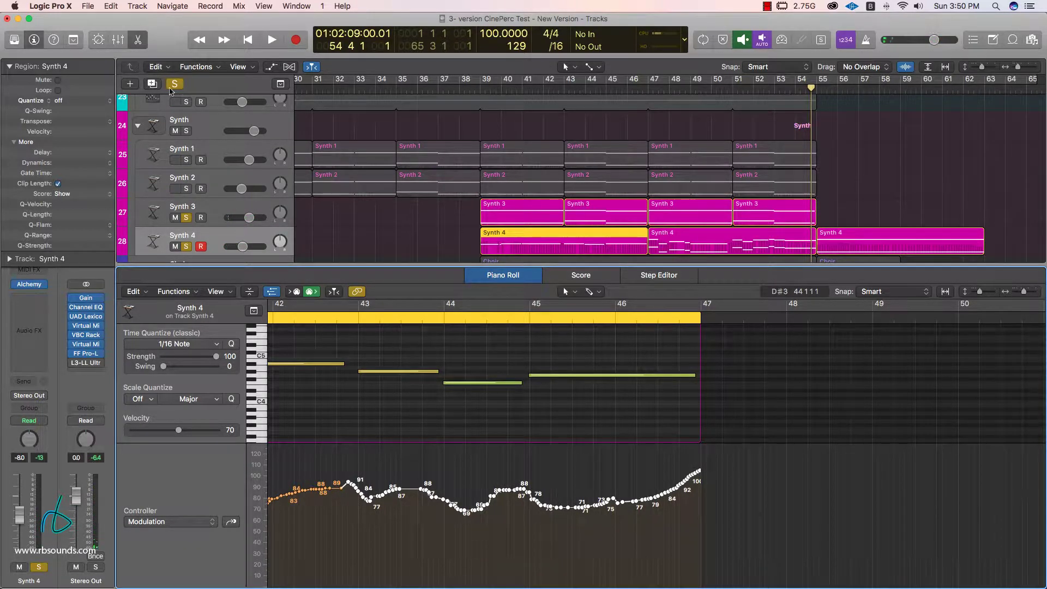
# Clear all solos and close the Piano Roll
pyautogui.click(175, 84)
pyautogui.click(138, 39)
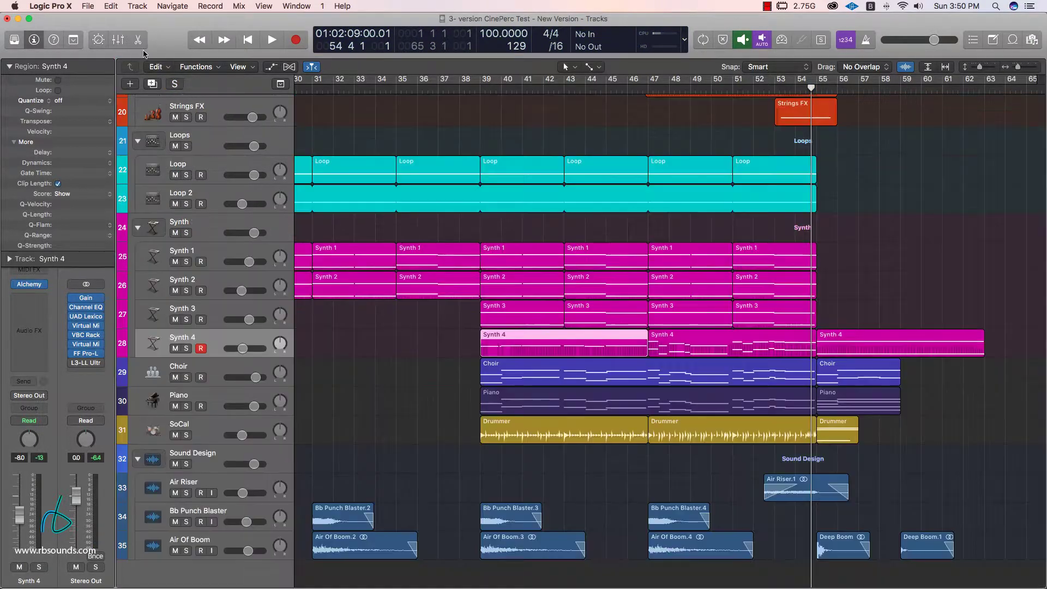
# Solo the Choir and Piano tracks and play them from bar 39 through bar 54
pyautogui.click(479, 88)
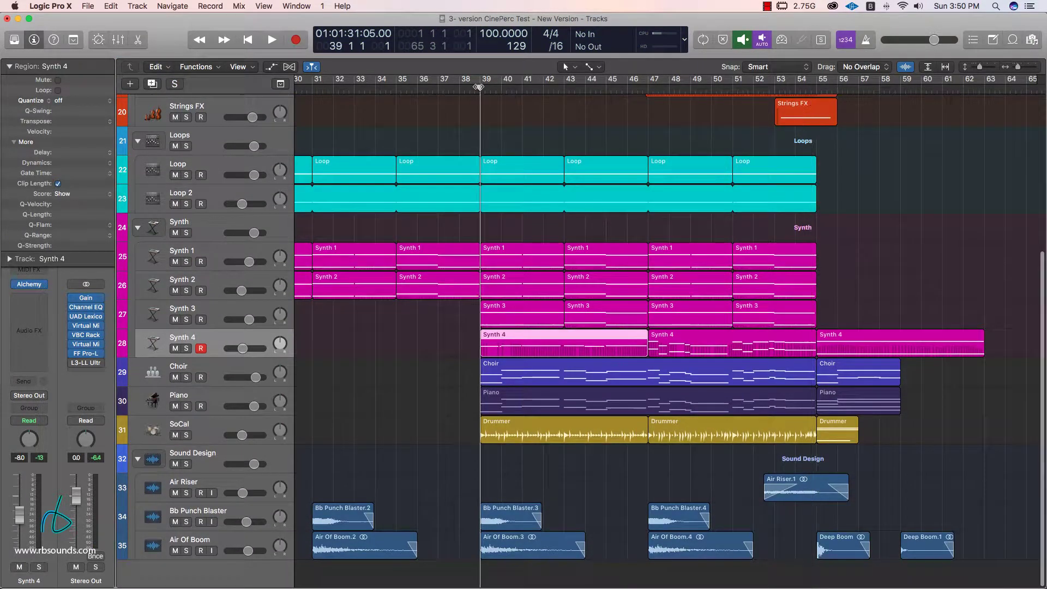
pyautogui.click(186, 377)
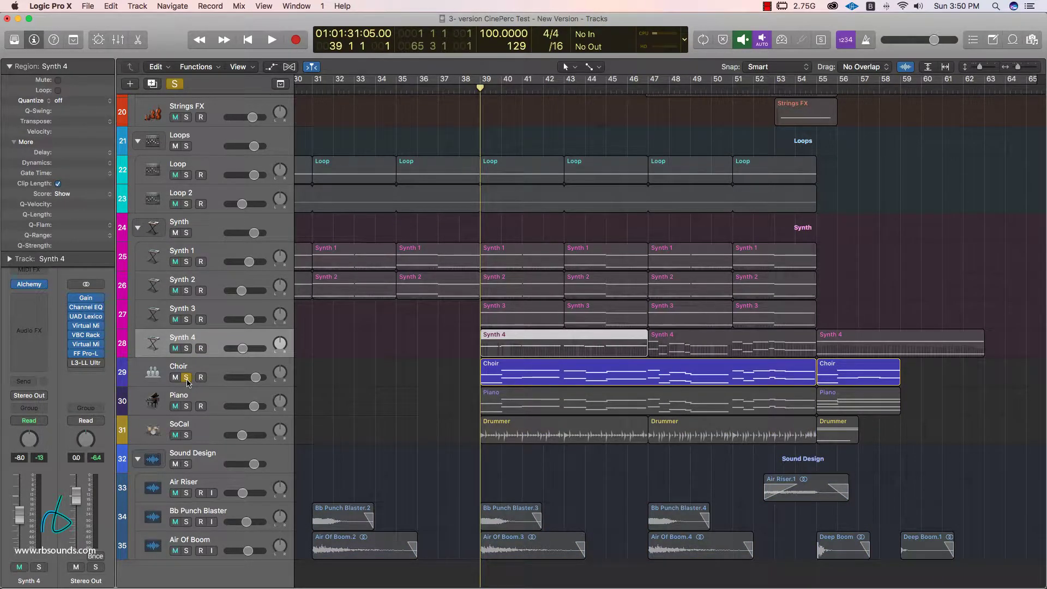
pyautogui.keyDown('shift'); pyautogui.click(186, 406); pyautogui.keyUp('shift')
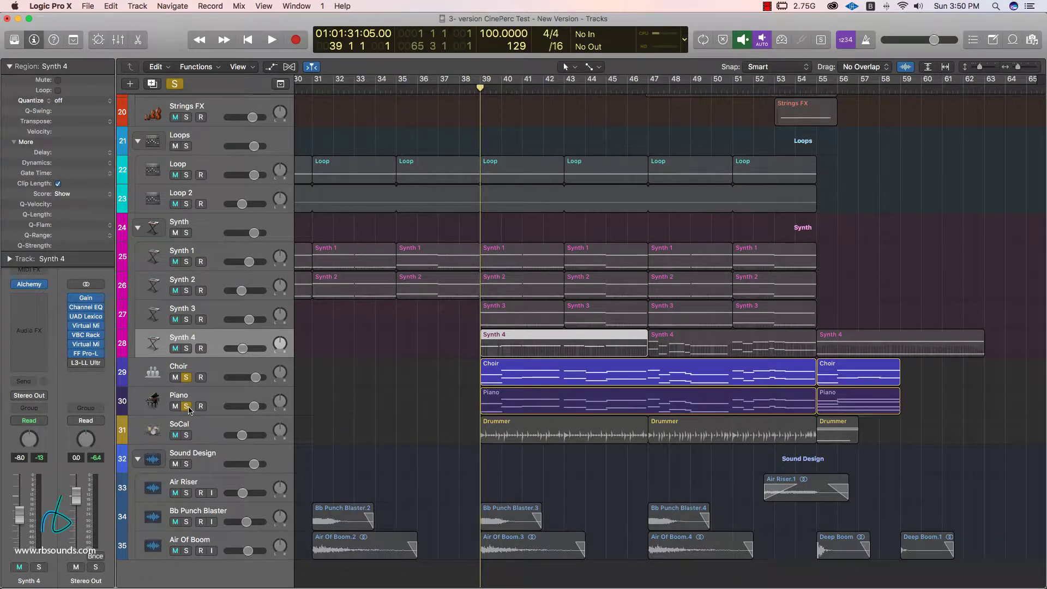
pyautogui.press('ctrl+alt+super+m')
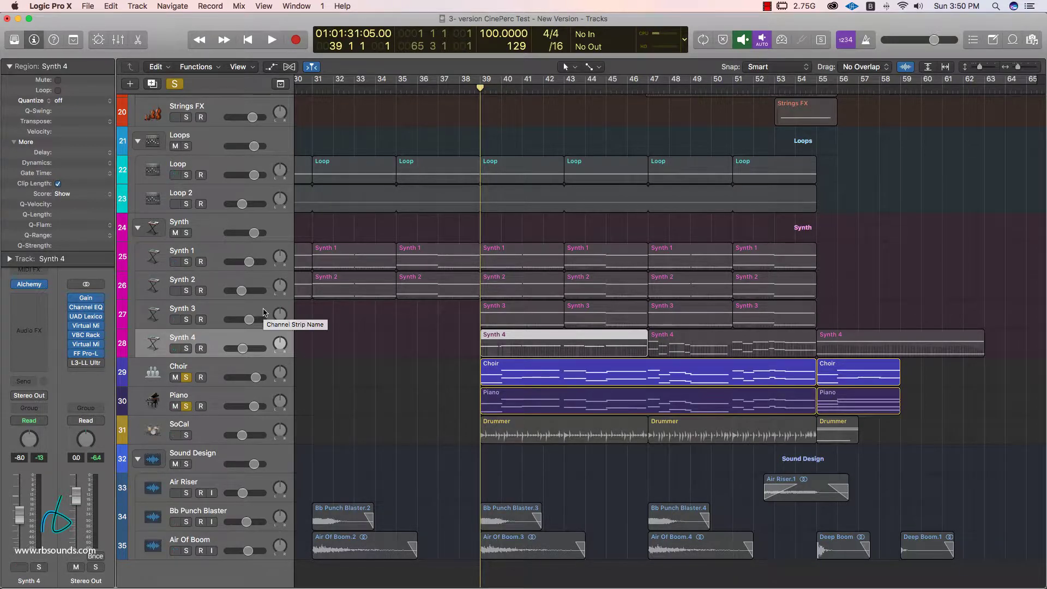
pyautogui.press('space')
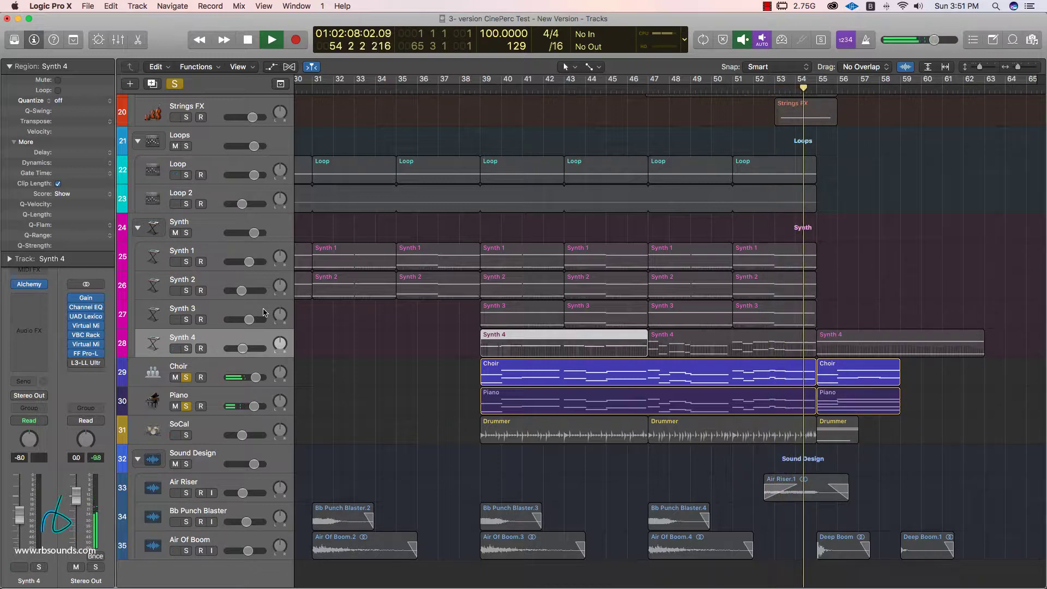
pyautogui.press('space')
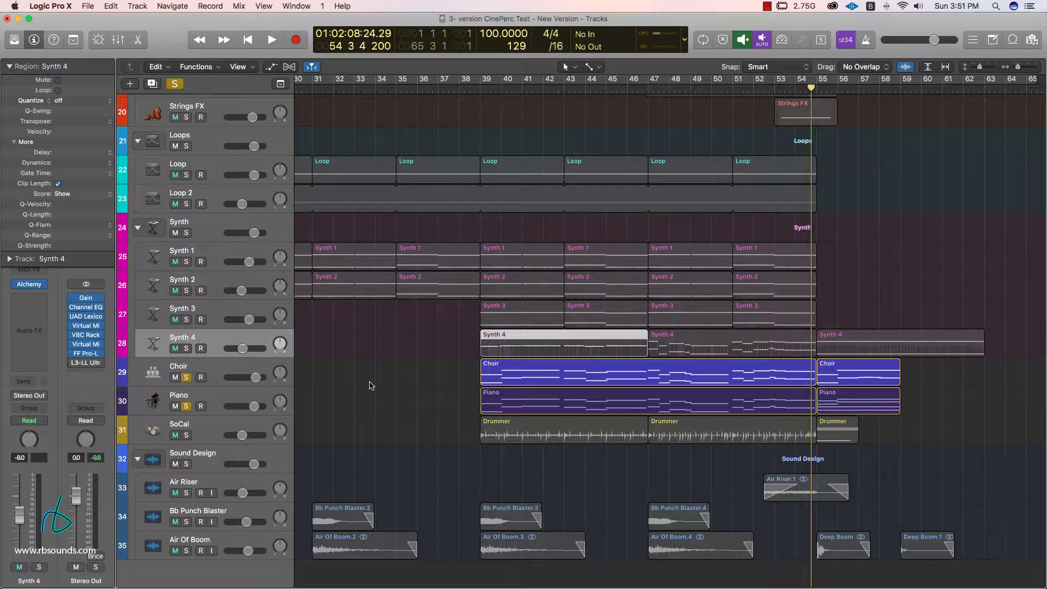
# Examine the span of the Choir and Piano regions, moving the playhead to bar 55 and back to bar 39
pyautogui.scroll(3, 360, 397)
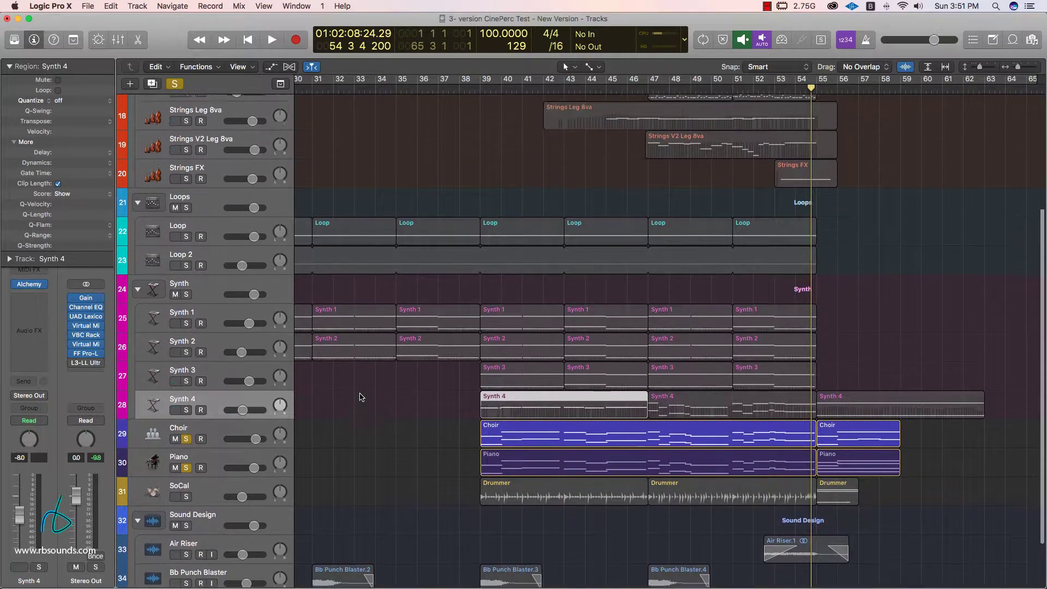
pyautogui.scroll(-3, 360, 397)
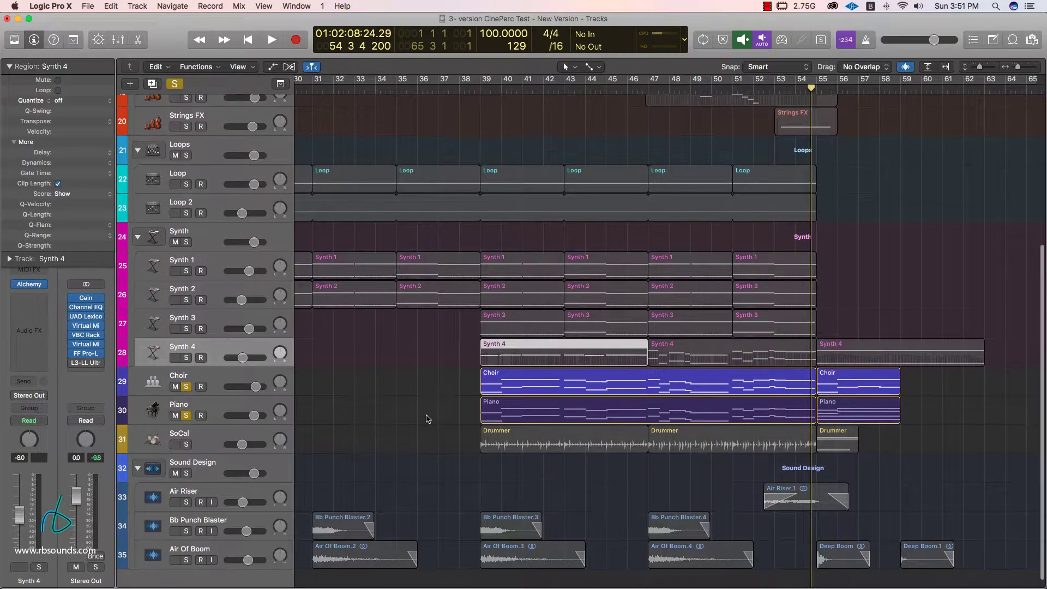
pyautogui.moveTo(456, 380); pyautogui.dragTo(869, 404)
pyautogui.click(931, 395)
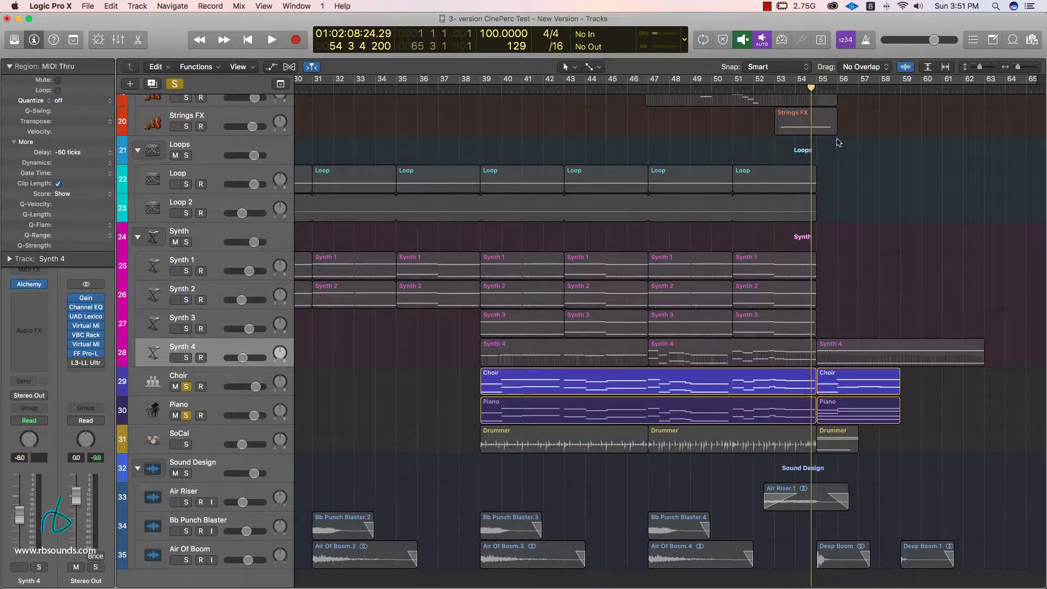
pyautogui.moveTo(811, 88); pyautogui.dragTo(814, 87)
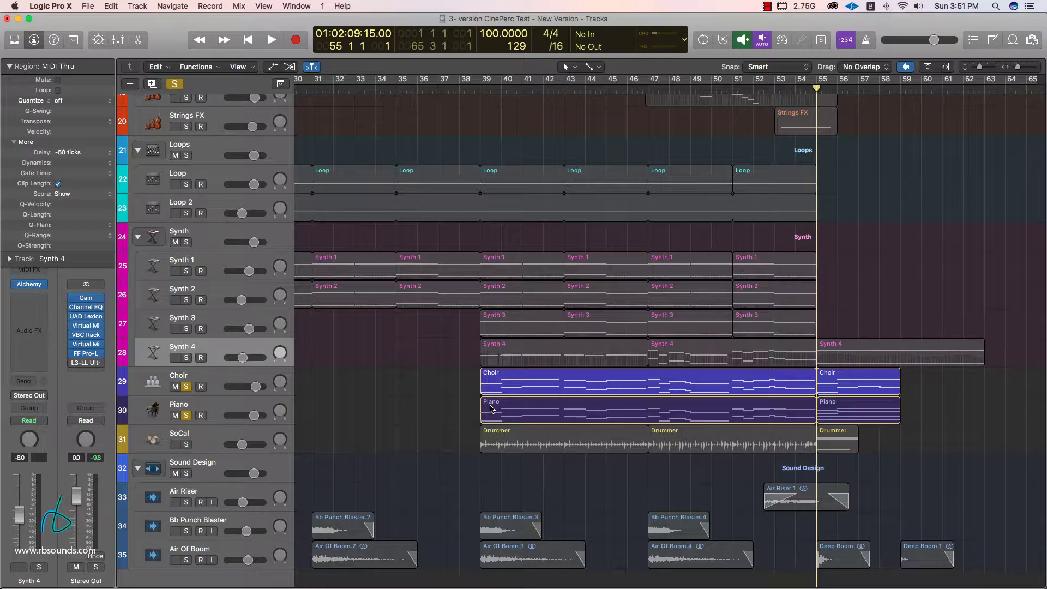
pyautogui.click(482, 88)
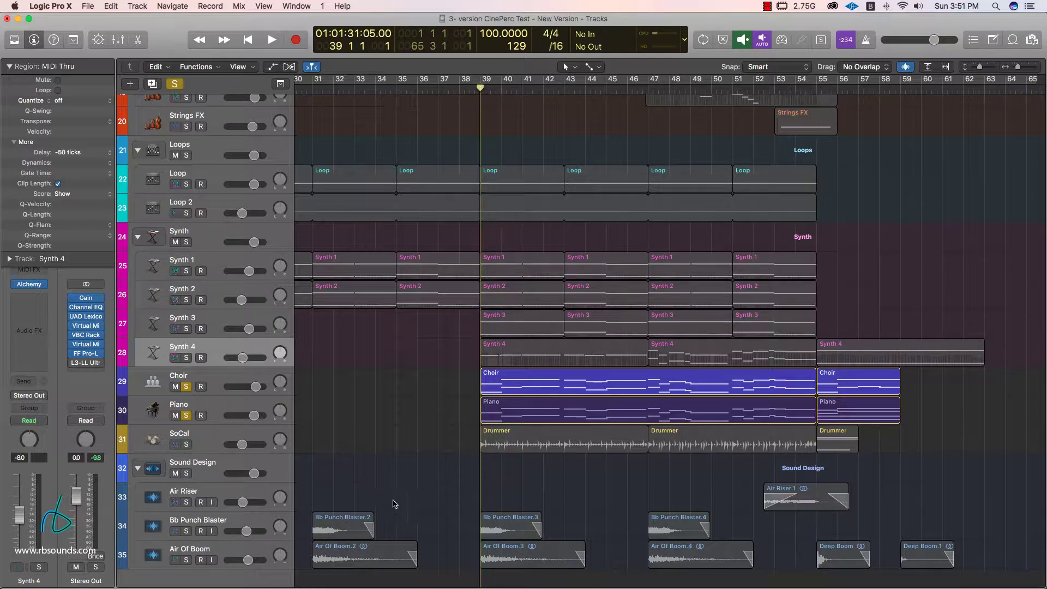
pyautogui.moveTo(474, 494); pyautogui.dragTo(818, 470)
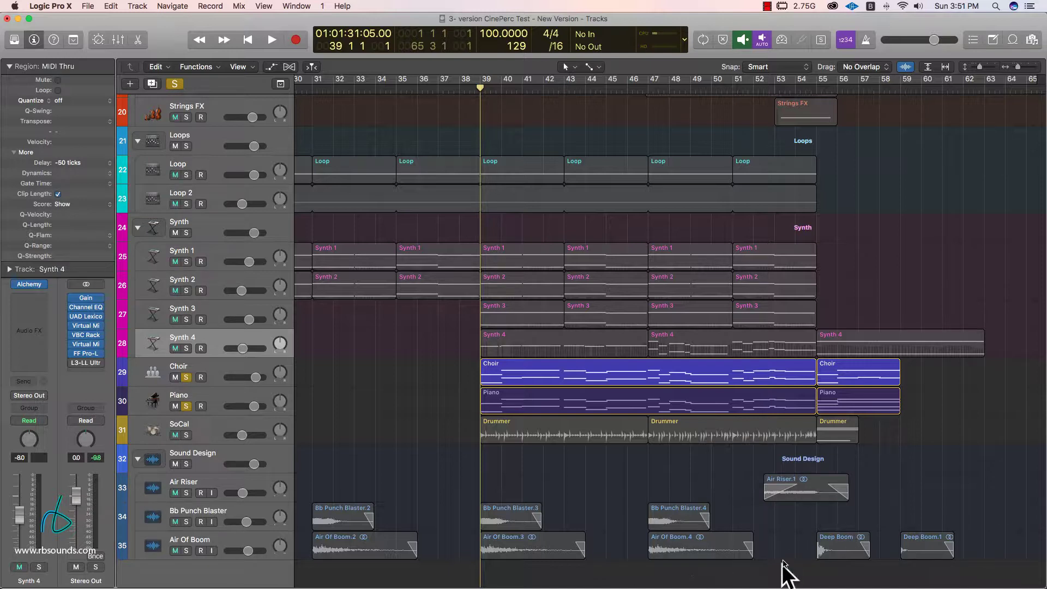
# Switch the solo from Choir and Piano to the SoCal drummer track and play it from bar 38
pyautogui.click(186, 377)
pyautogui.click(186, 407)
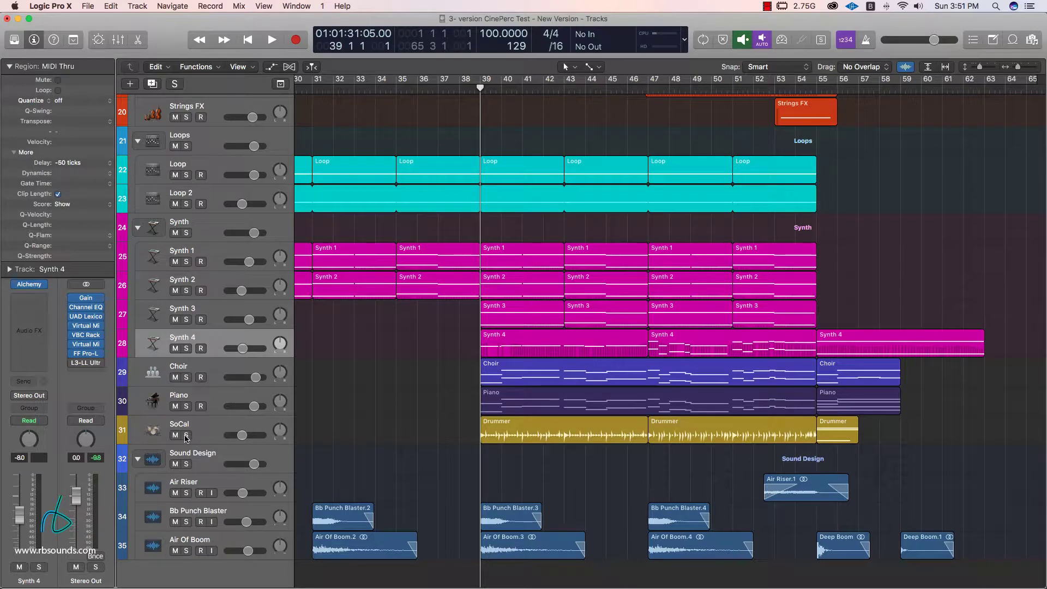
pyautogui.click(186, 435)
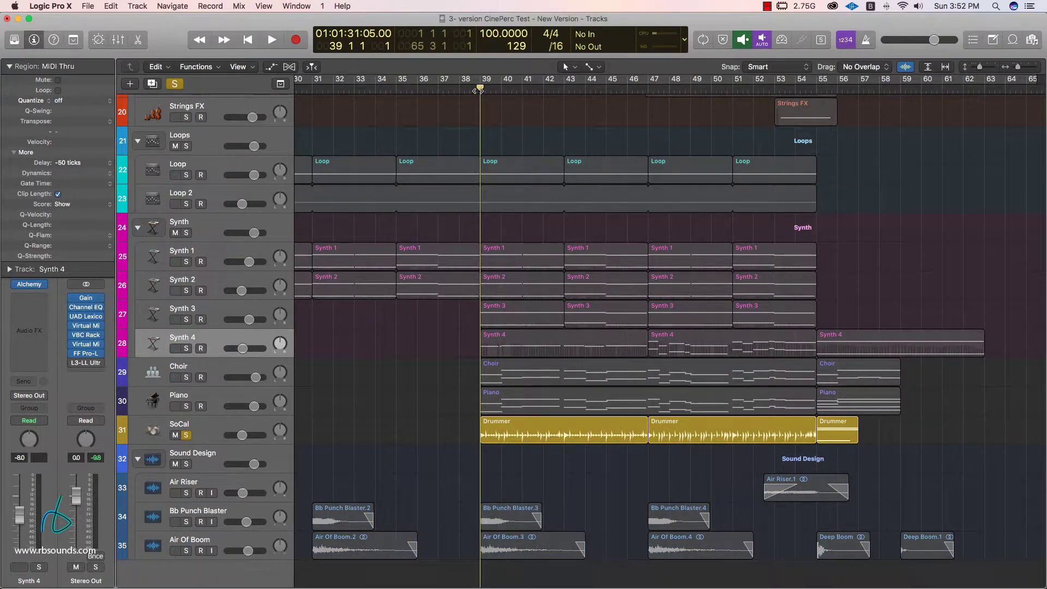
pyautogui.moveTo(478, 90); pyautogui.dragTo(461, 93)
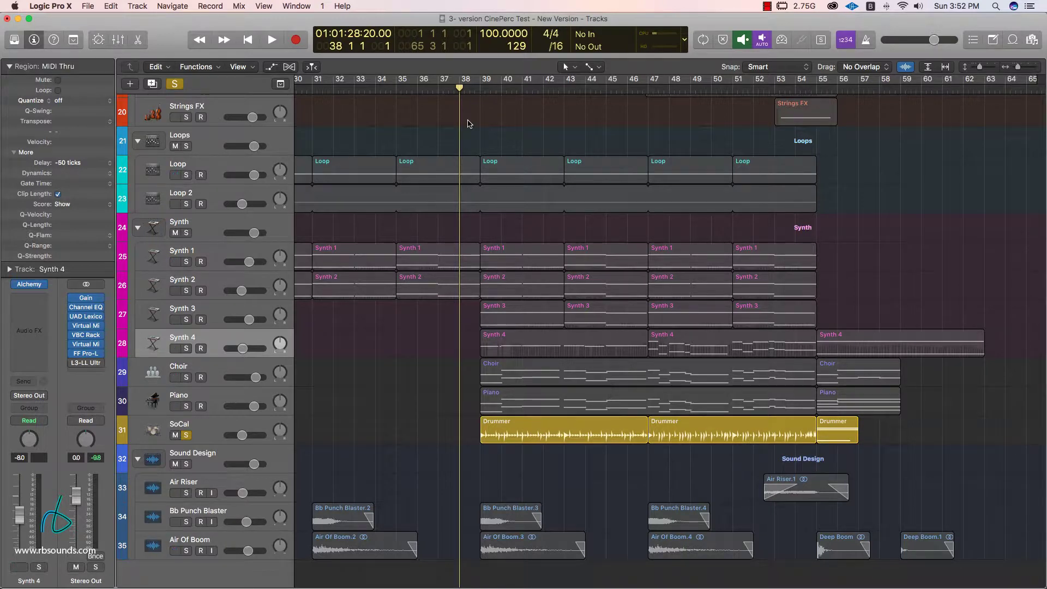
pyautogui.press('space')
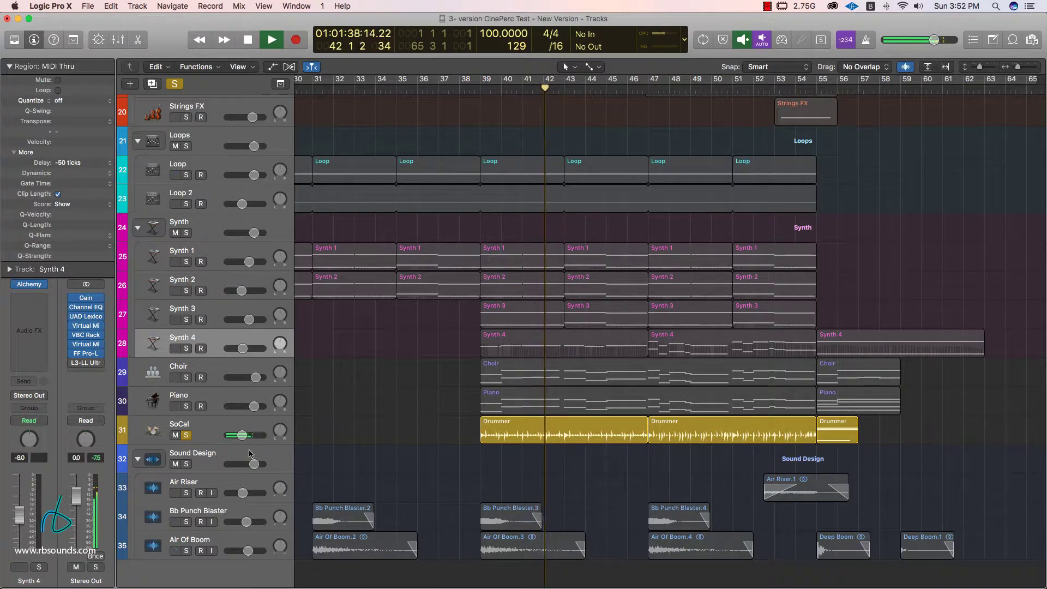
pyautogui.click(207, 432)
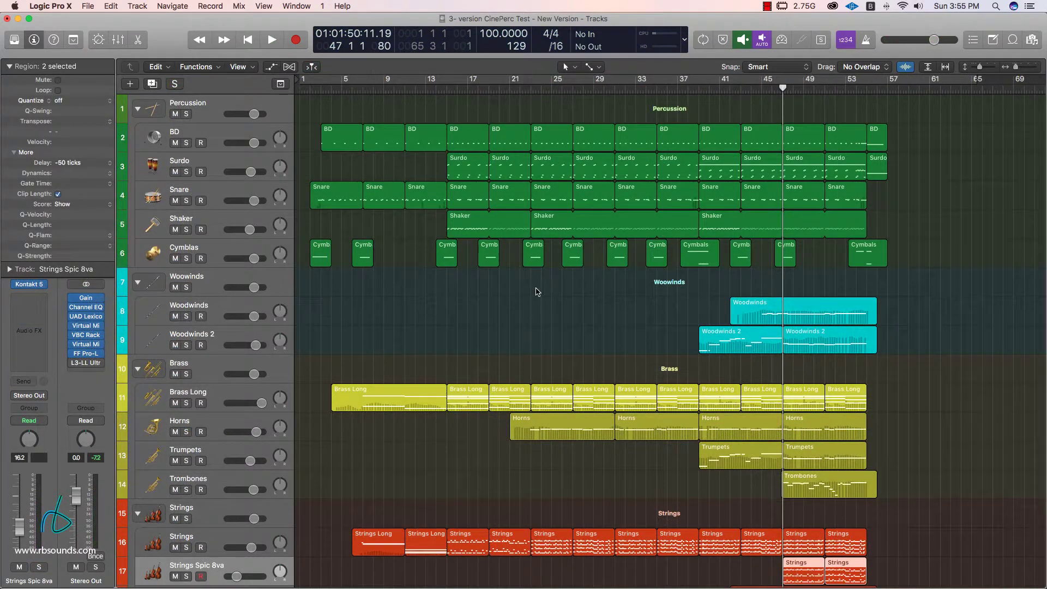
# Review the whole arrangement from the Percussion stack down to the Sound Design tracks, comparing where each section's regions enter
pyautogui.scroll(-8, 537, 291)
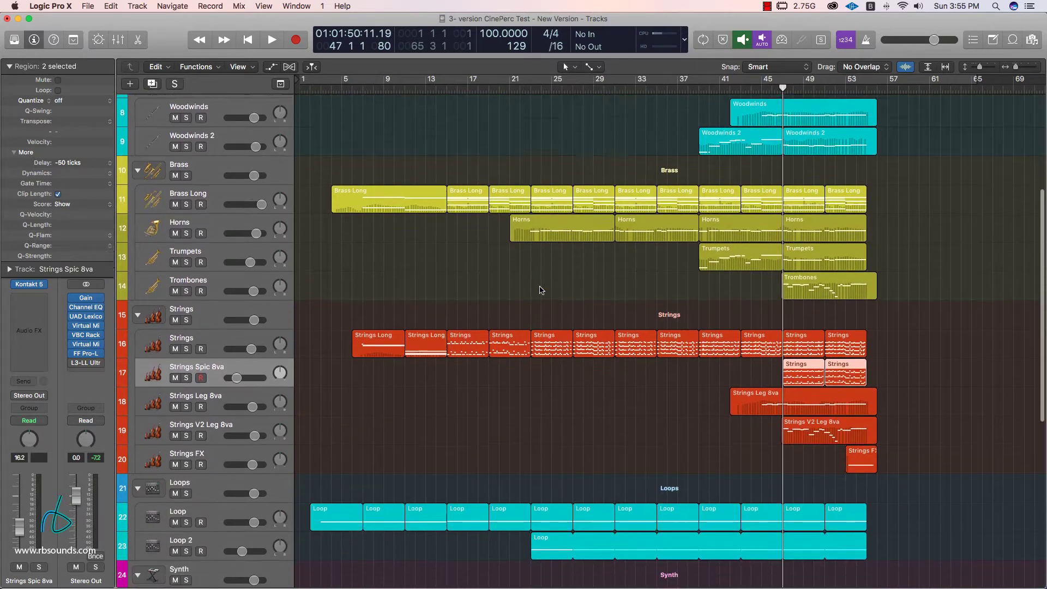
pyautogui.scroll(-10, 540, 289)
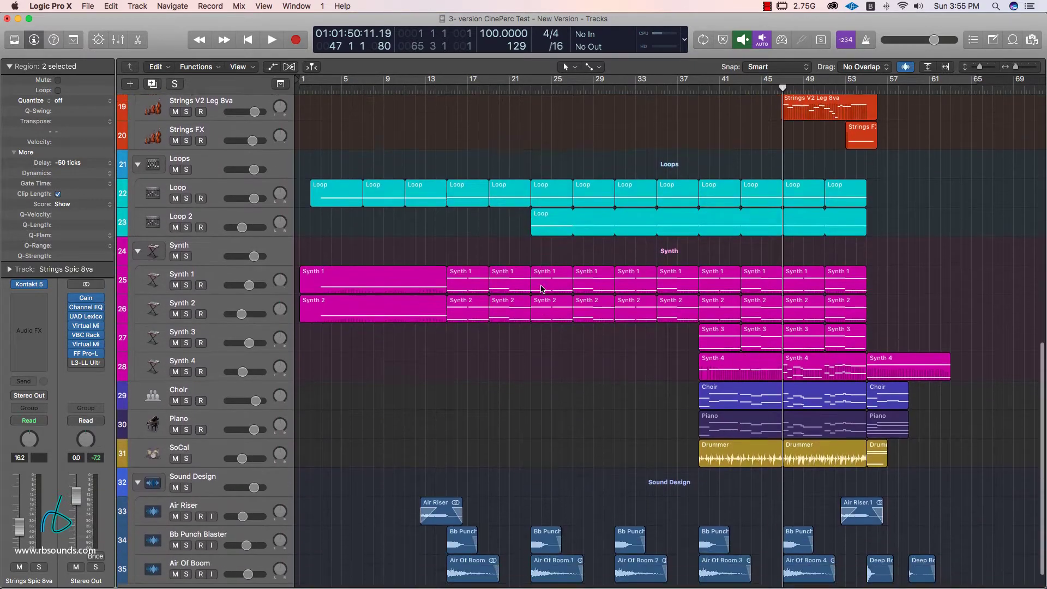
pyautogui.scroll(14, 541, 289)
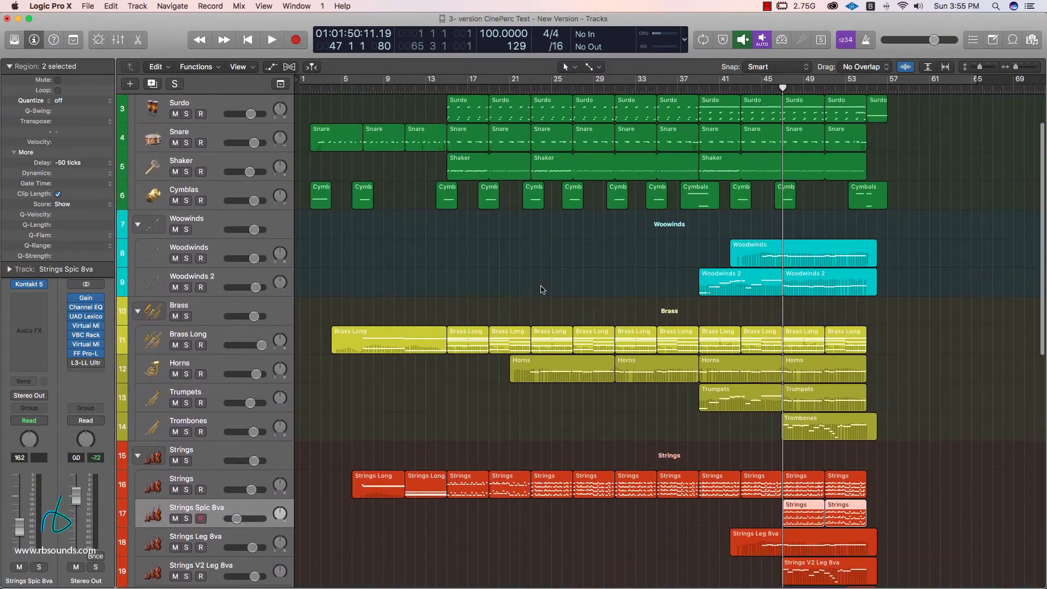
pyautogui.scroll(3, 541, 289)
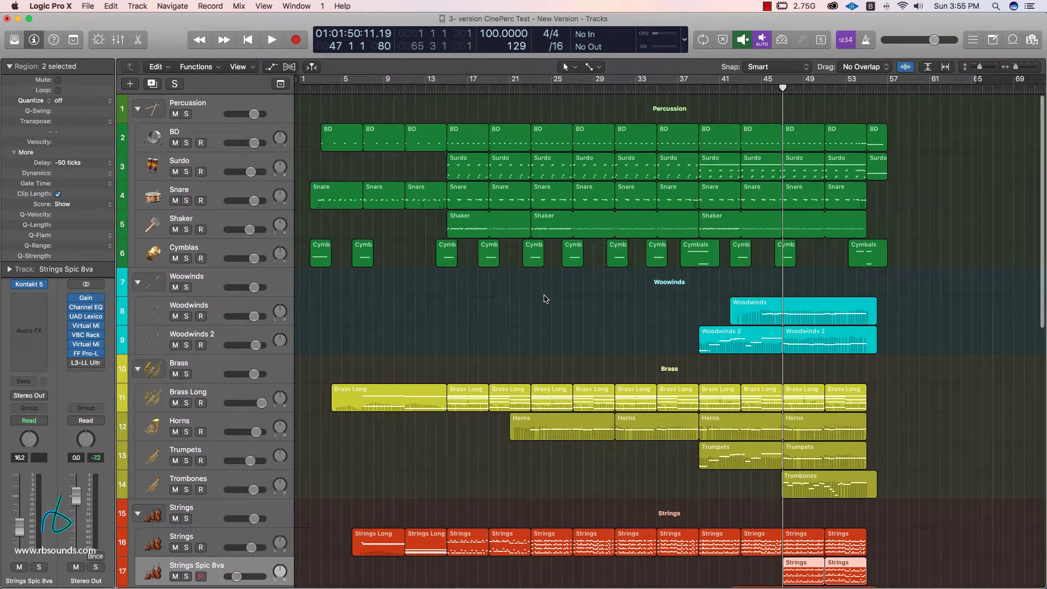
pyautogui.scroll(-3, 543, 299)
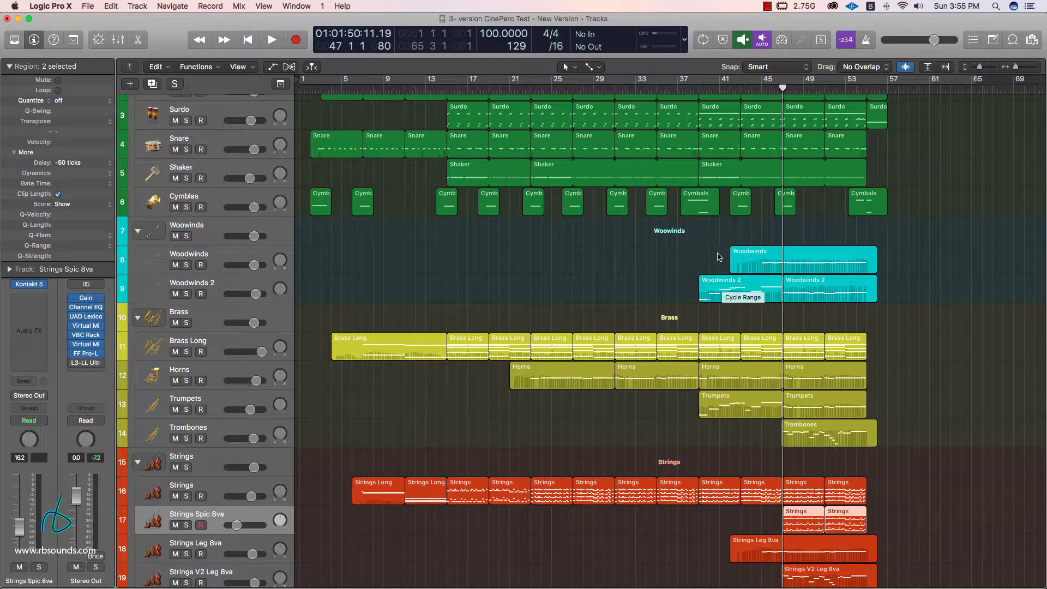
pyautogui.scroll(-10, 671, 264)
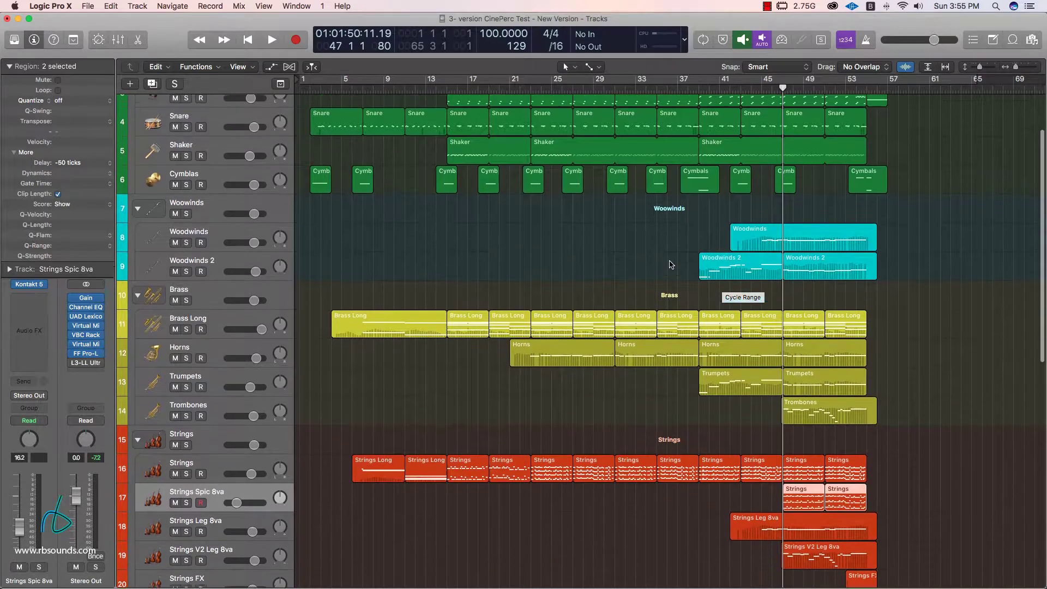
pyautogui.scroll(-7, 671, 263)
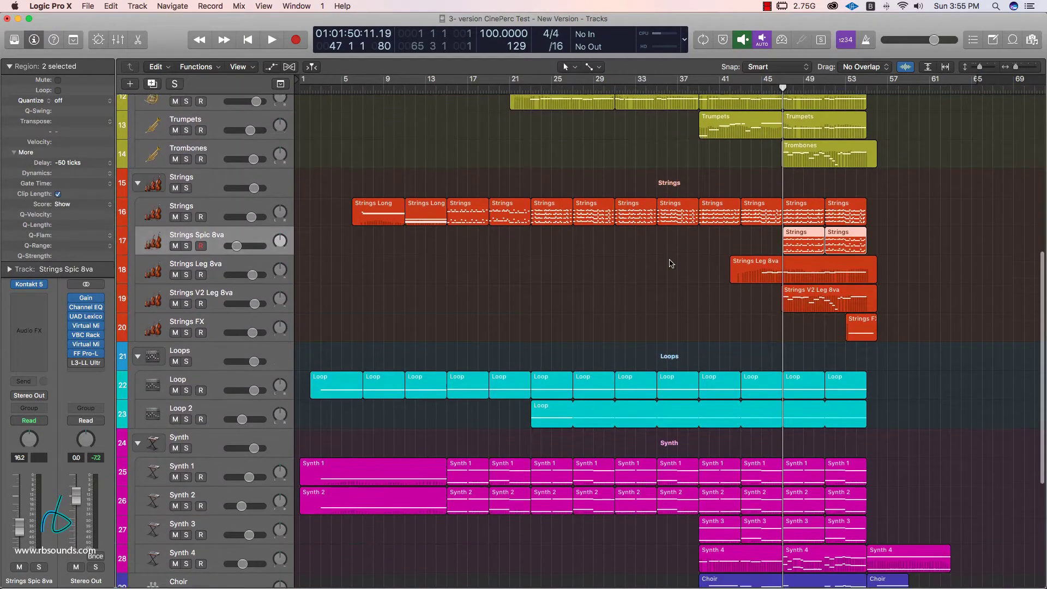
pyautogui.scroll(-2, 671, 263)
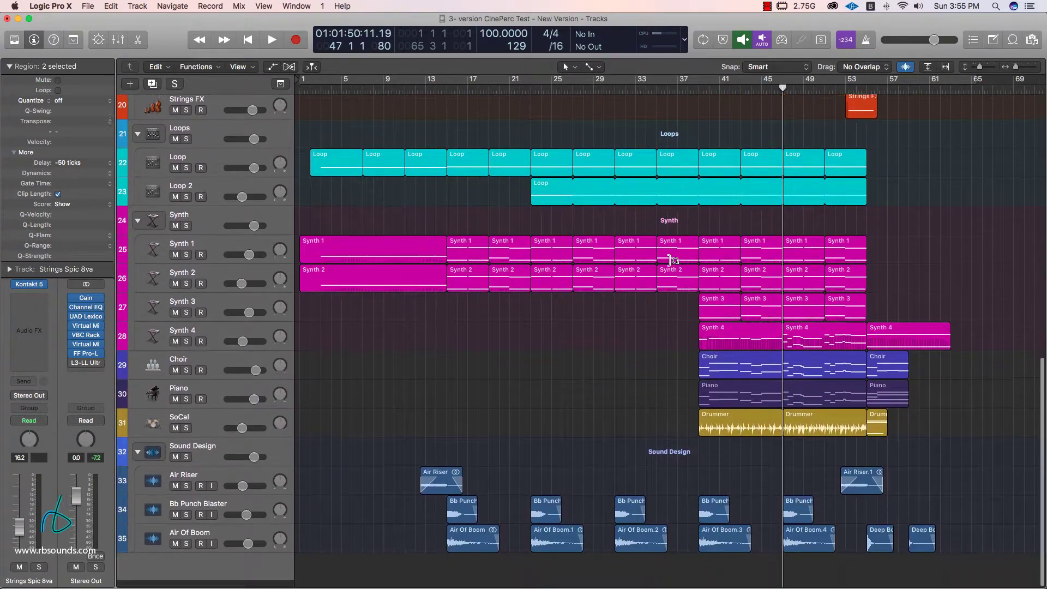
pyautogui.scroll(10, 671, 263)
pyautogui.scroll(8, 670, 264)
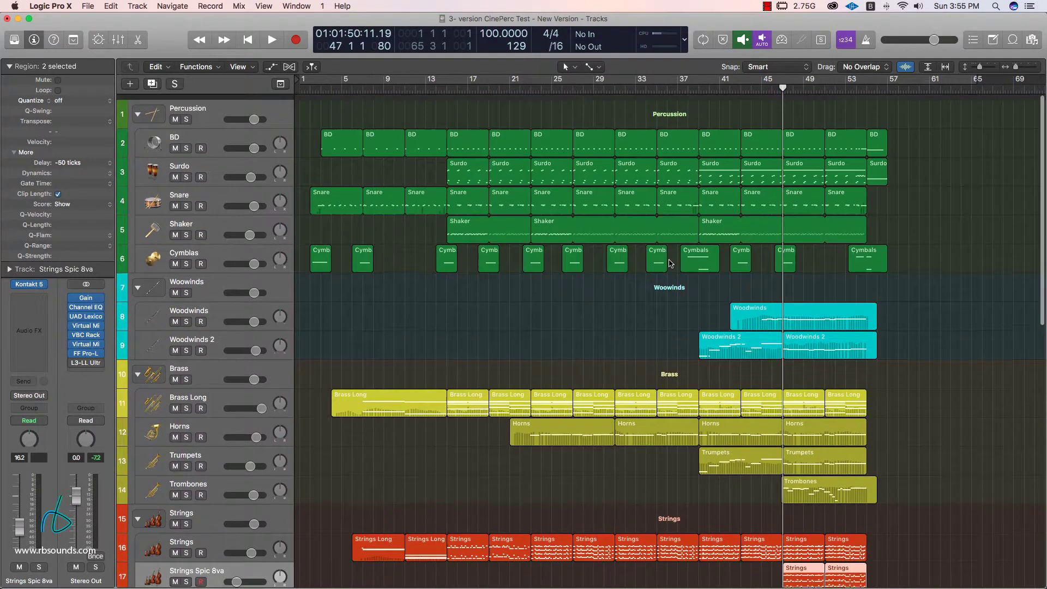
pyautogui.scroll(-7, 671, 263)
pyautogui.scroll(-10, 670, 263)
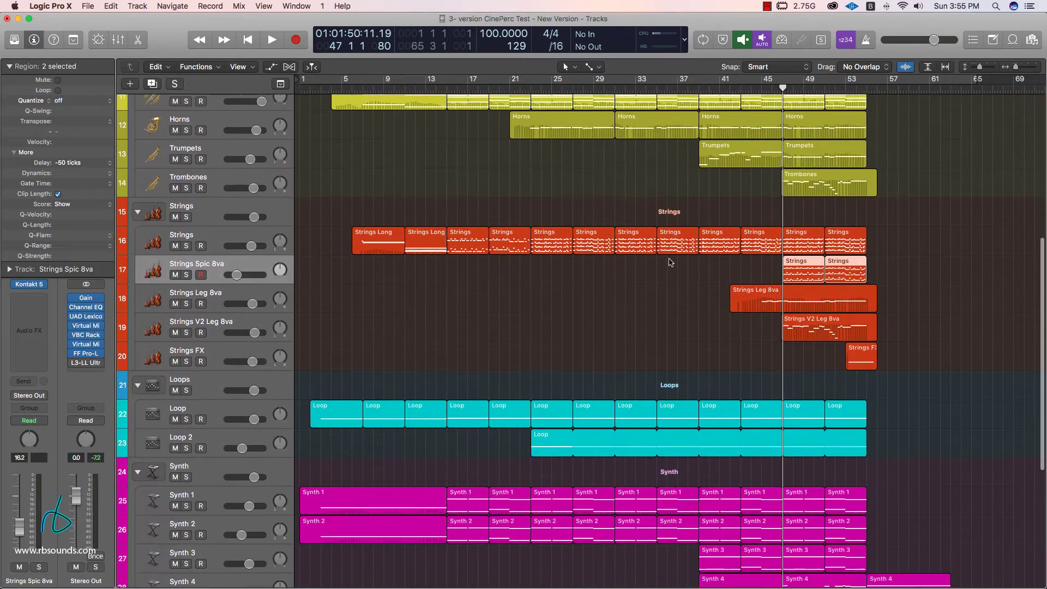
pyautogui.scroll(-1, 442, 354)
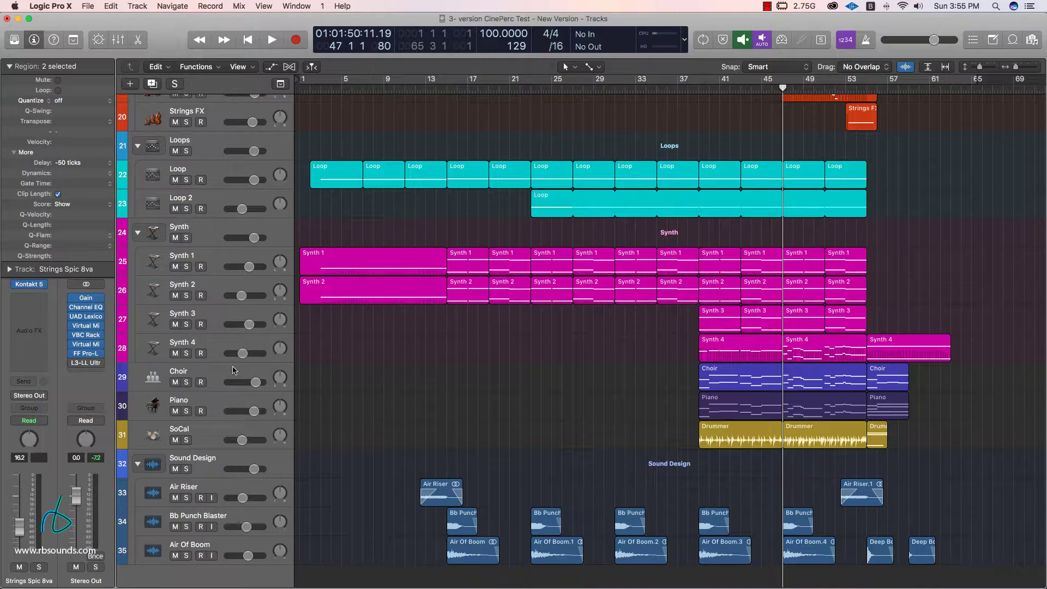
pyautogui.scroll(15, 494, 392)
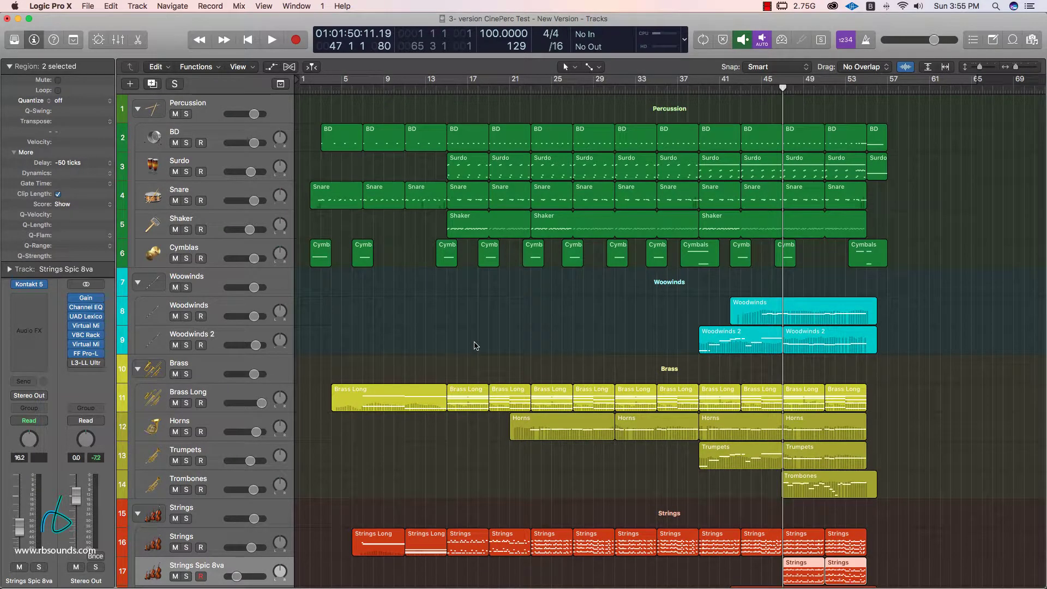
pyautogui.scroll(-3, 477, 344)
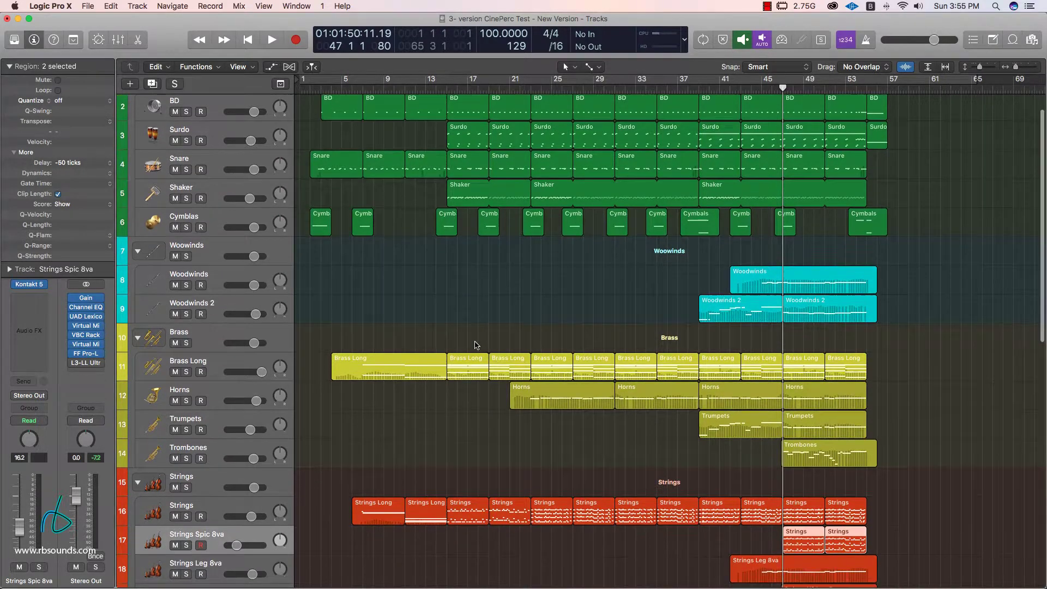
pyautogui.scroll(3, 477, 345)
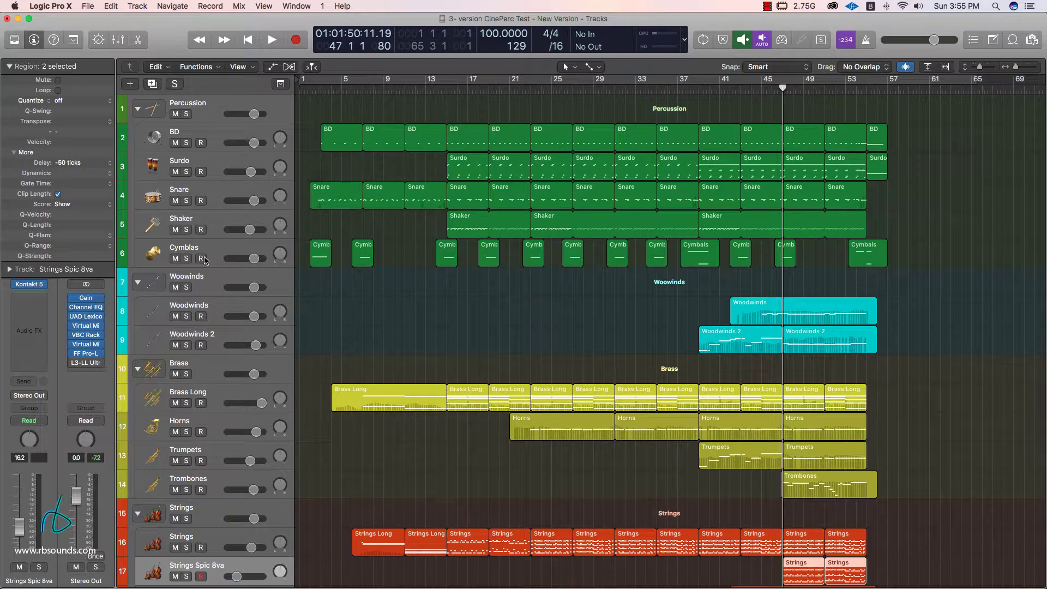
# Select the Brass track stack
pyautogui.scroll(-3, 216, 250)
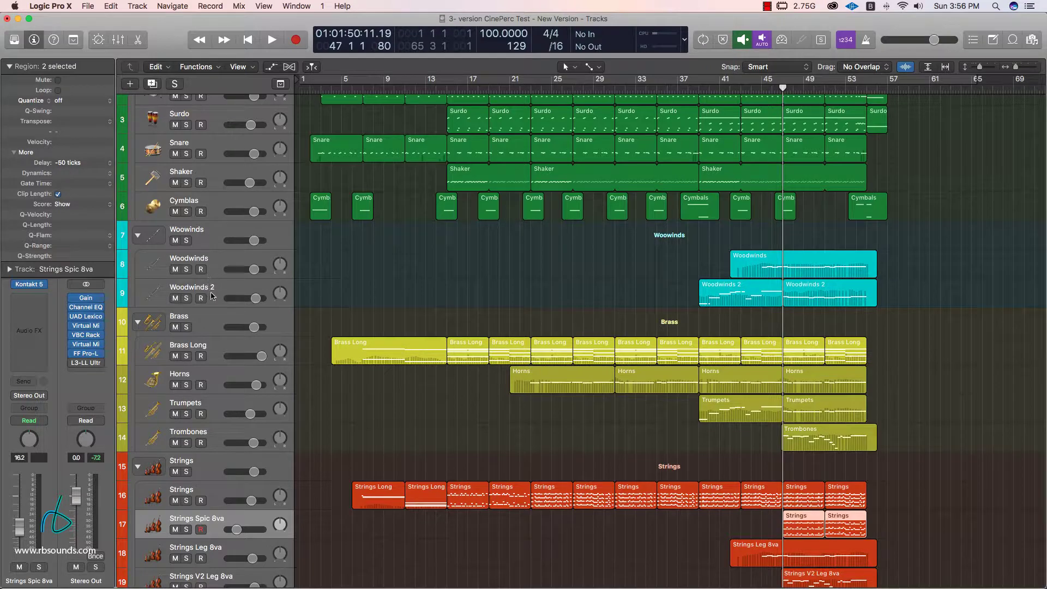
pyautogui.scroll(-6, 218, 286)
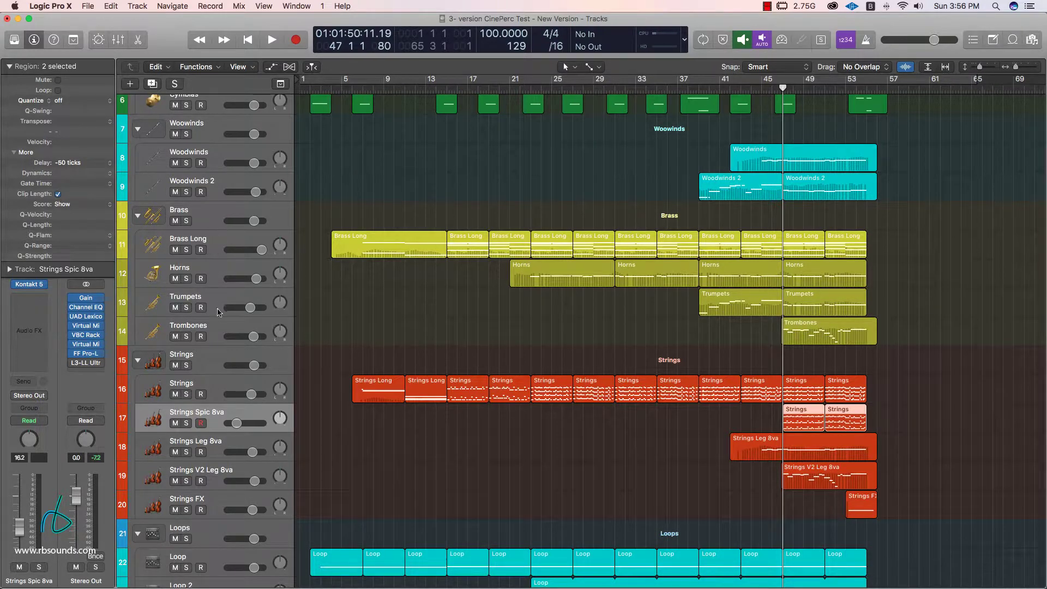
pyautogui.click(208, 221)
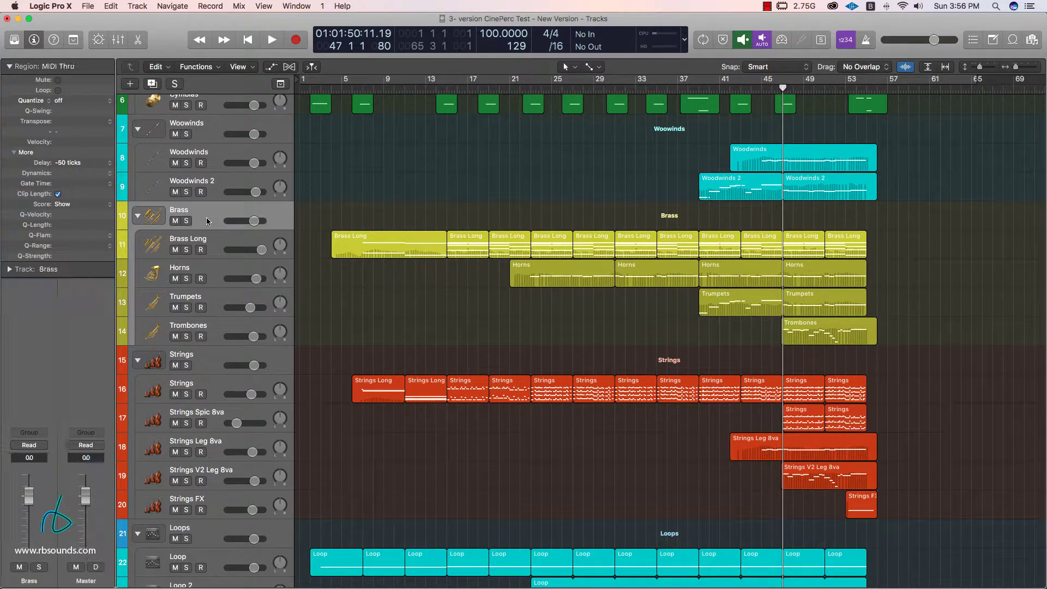
# Select the Brass Long, Strings, Strings Spic 8va and Strings Leg 8va tracks in turn to examine where their regions enter
pyautogui.click(218, 244)
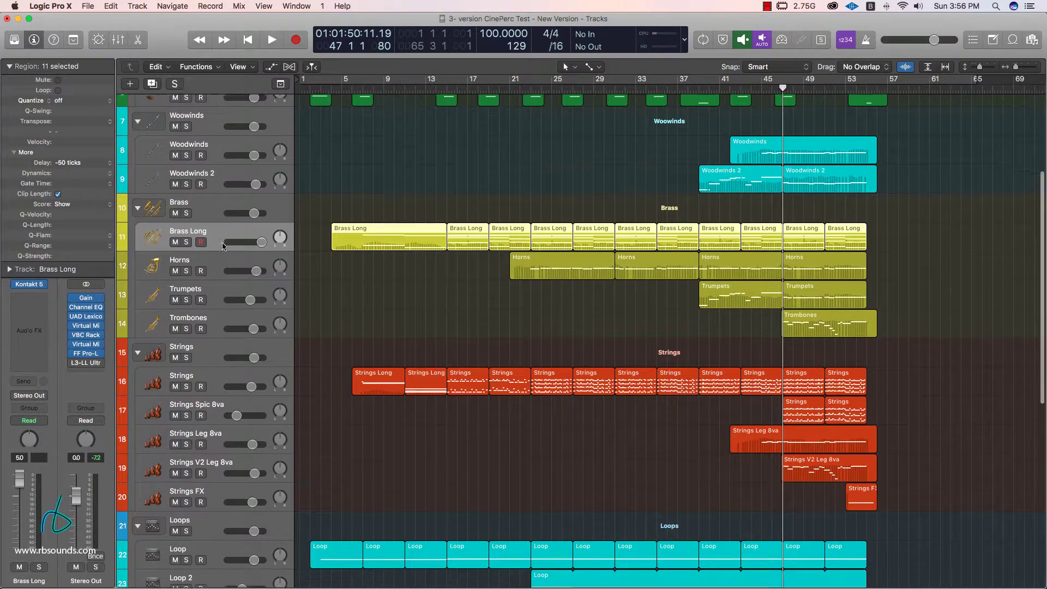
pyautogui.scroll(-5, 220, 273)
pyautogui.click(222, 292)
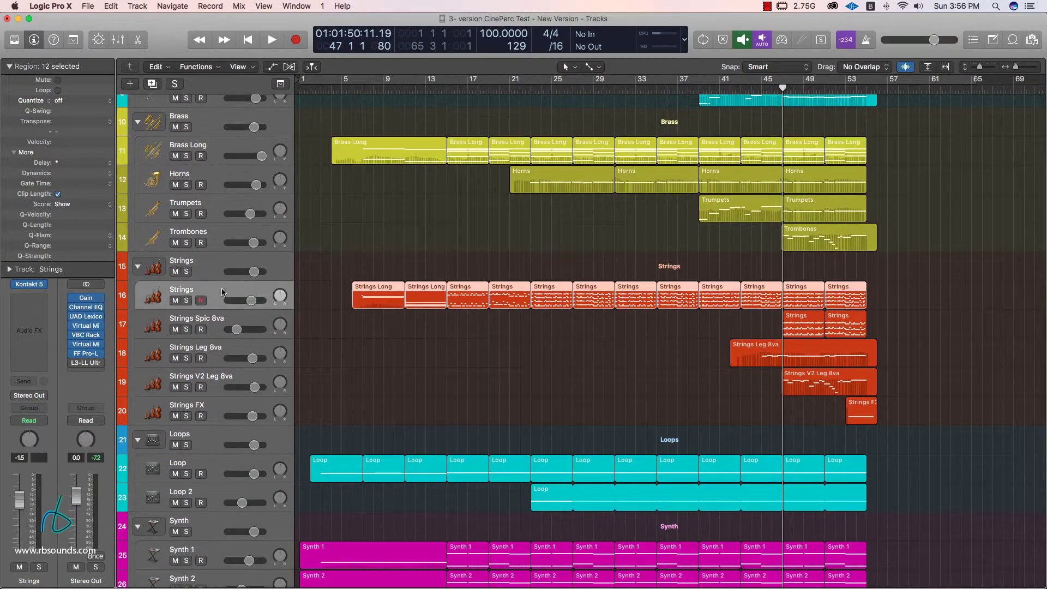
pyautogui.scroll(-3, 222, 298)
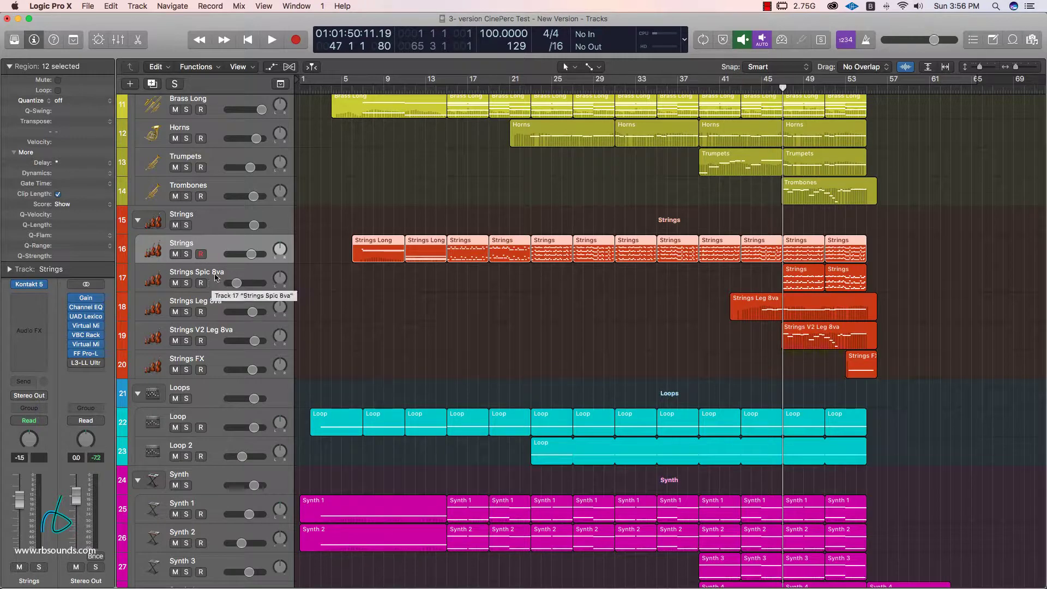
pyautogui.click(215, 277)
pyautogui.click(218, 307)
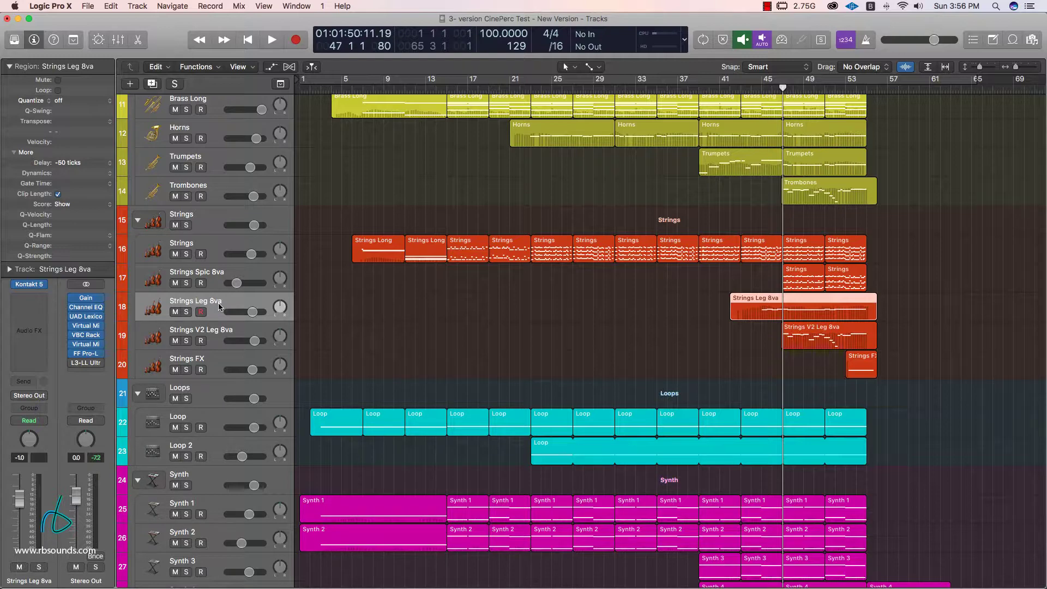
pyautogui.scroll(-5, 220, 306)
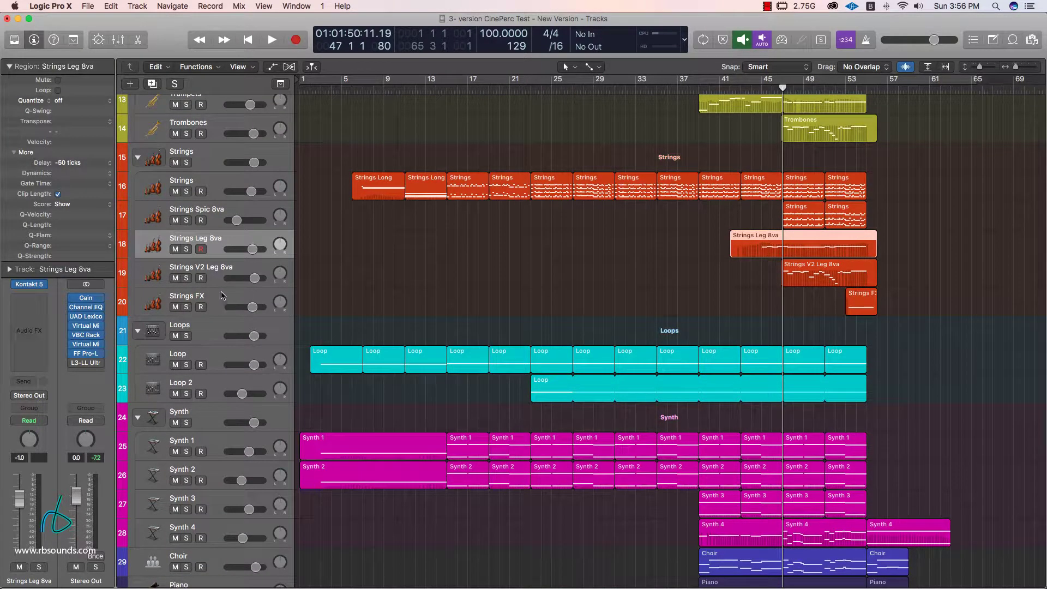
# Look over the Loops and Synth stacks, then select the Choir, Piano and SoCal tracks in turn to examine their regions
pyautogui.scroll(-8, 222, 295)
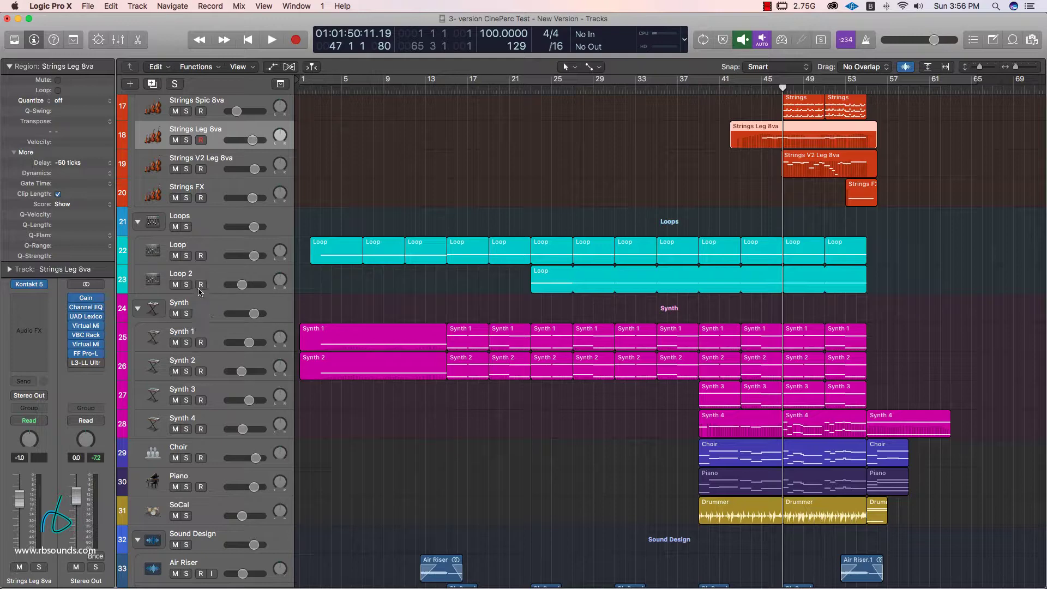
pyautogui.scroll(-6, 196, 290)
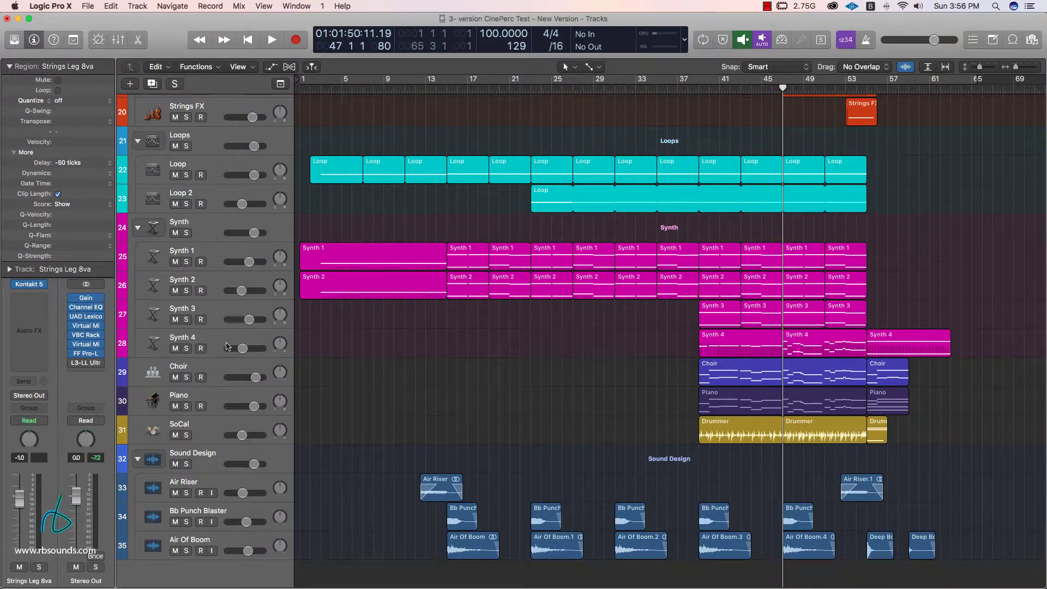
pyautogui.click(201, 373)
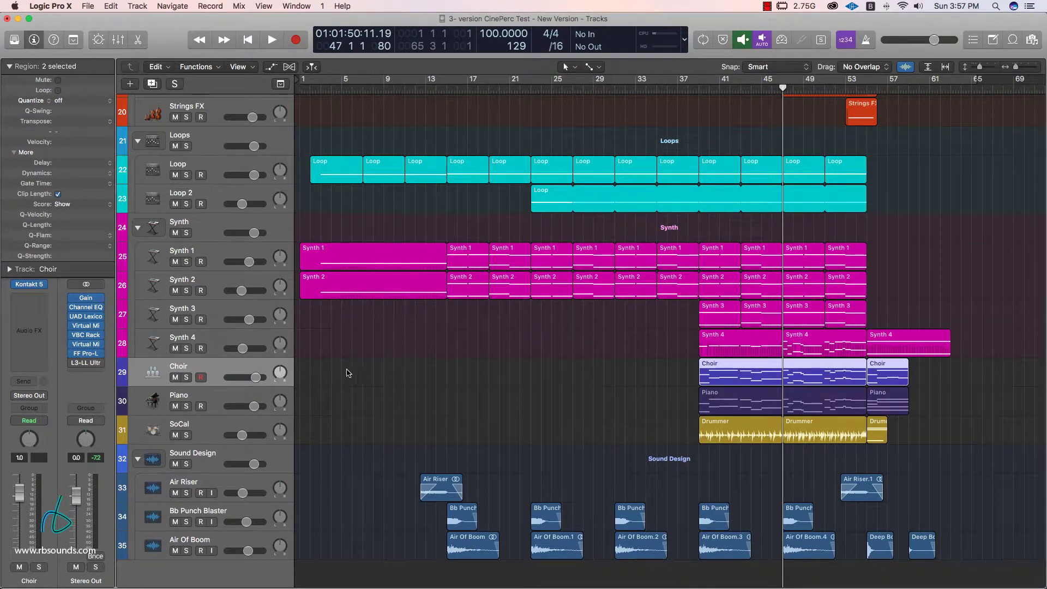
pyautogui.click(207, 395)
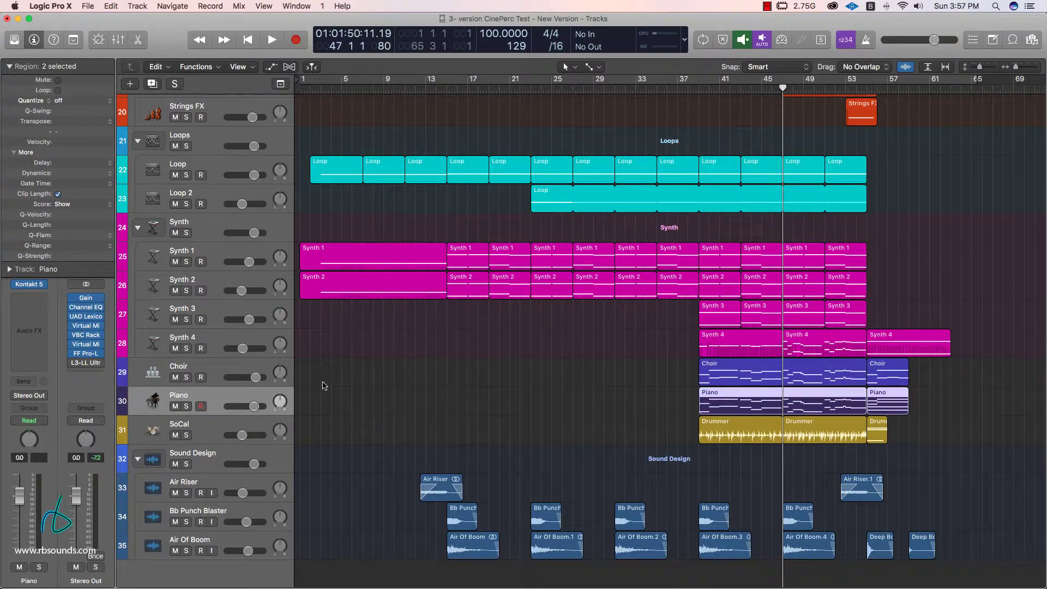
pyautogui.click(207, 430)
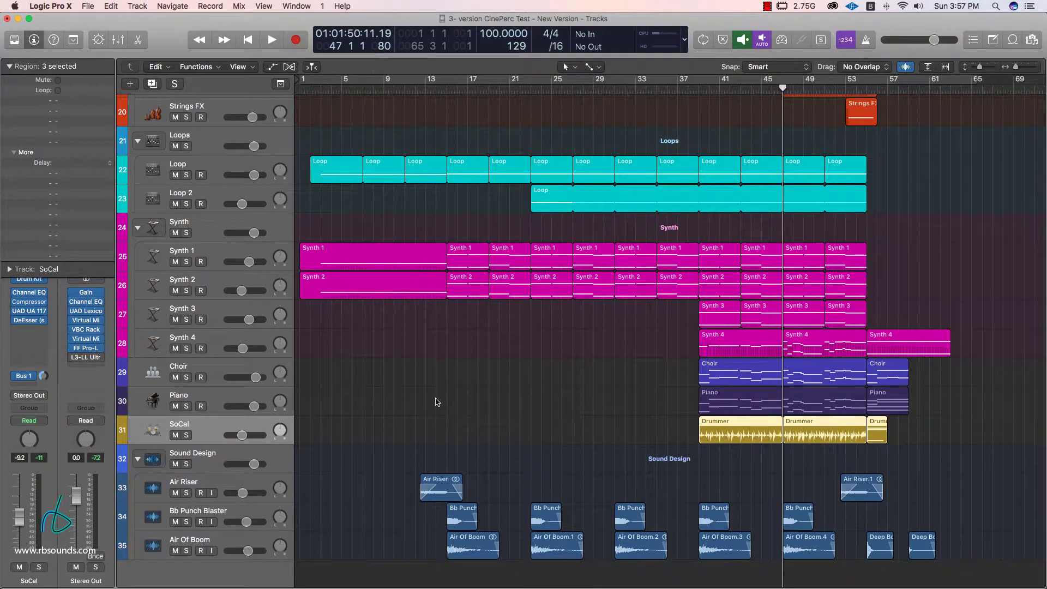
# Review the full track layout between the Sound Design stack and the Percussion stack, comparing the density of regions
pyautogui.scroll(4, 388, 406)
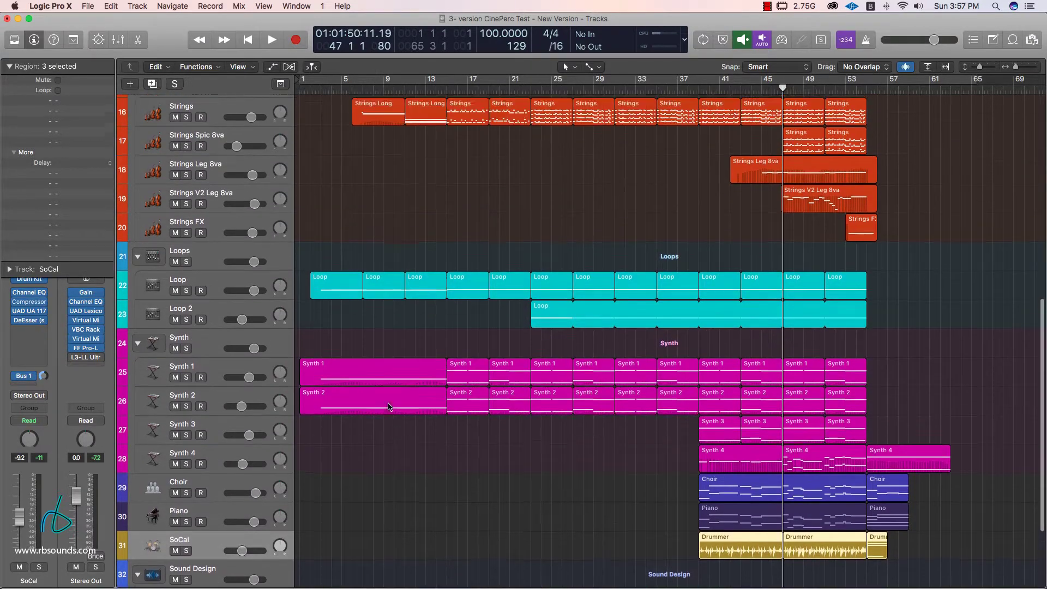
pyautogui.scroll(10, 388, 406)
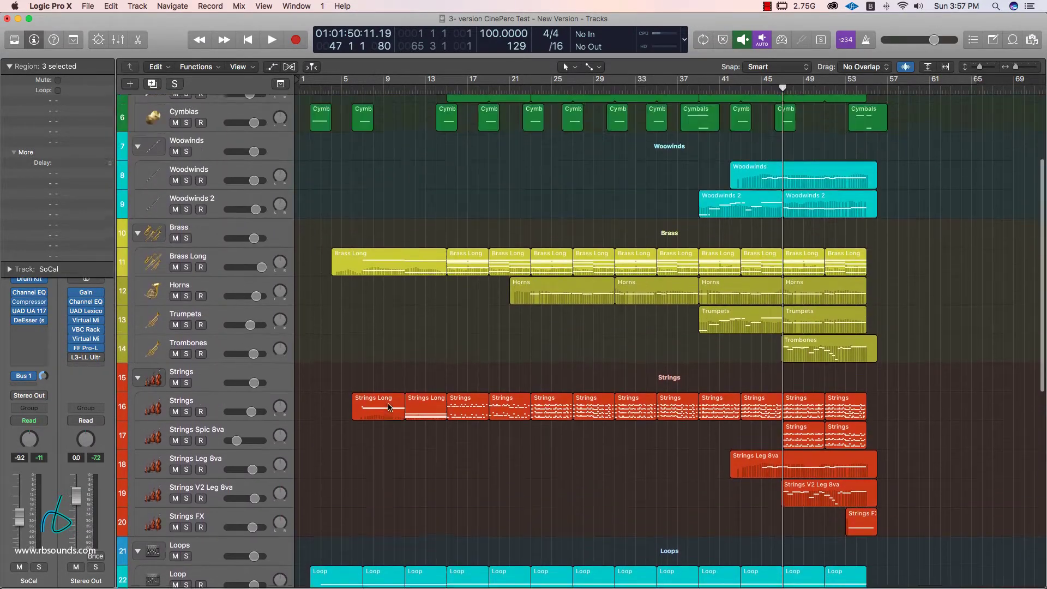
pyautogui.scroll(5, 388, 406)
pyautogui.scroll(-2, 389, 406)
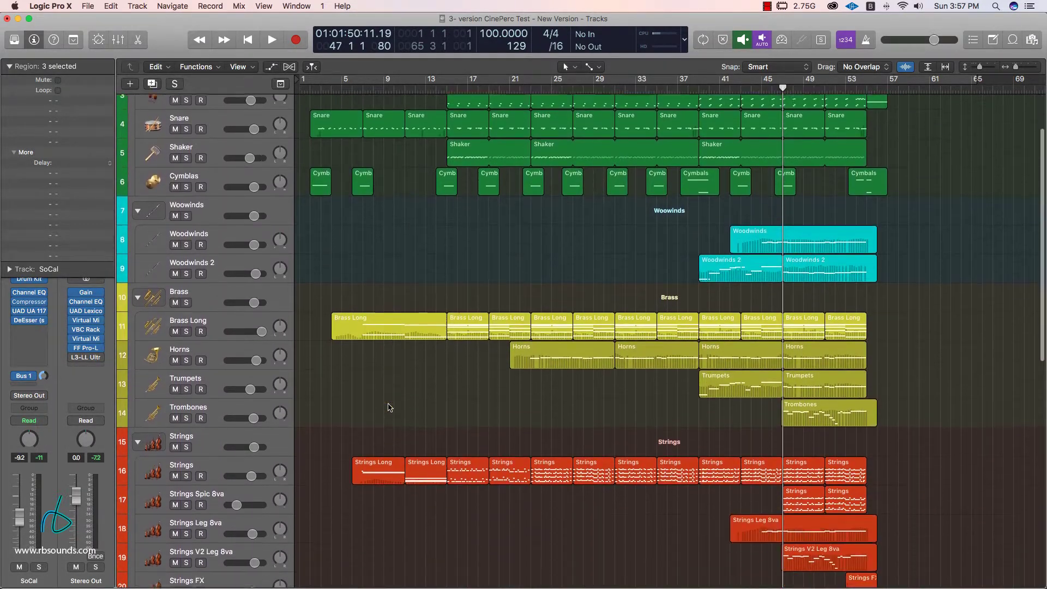
pyautogui.scroll(-16, 388, 406)
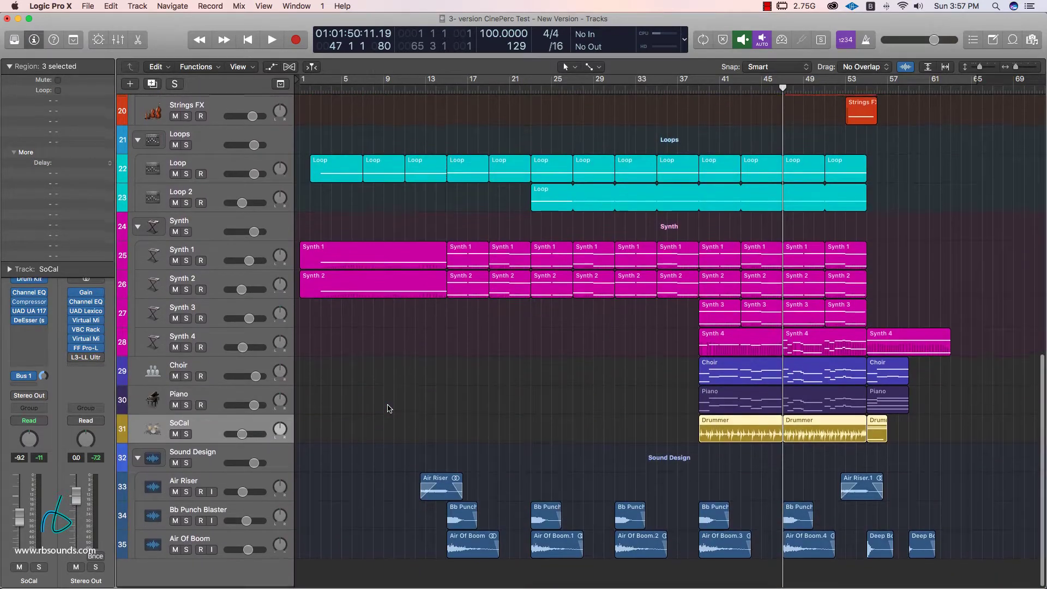
pyautogui.scroll(17, 388, 408)
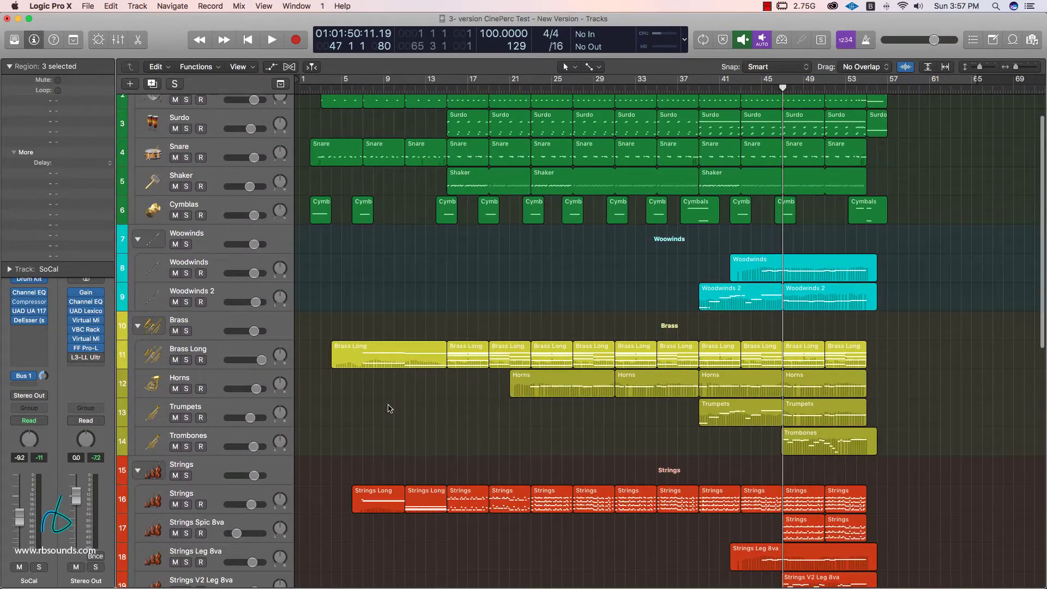
pyautogui.scroll(2, 388, 408)
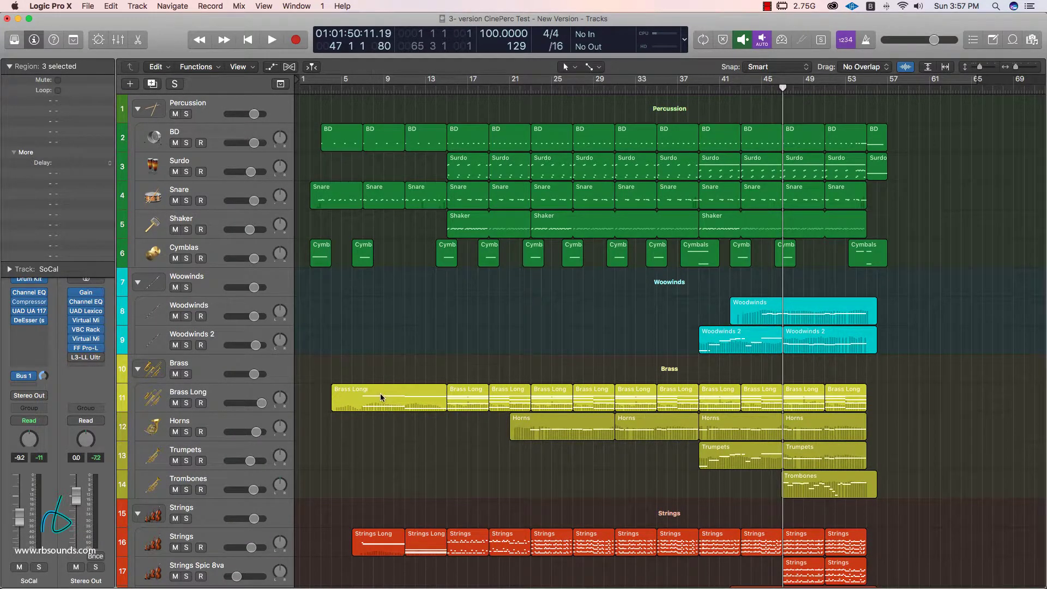
# Collapse the region parameters in the inspector and select the SoCal drummer track to show its full channel strip
pyautogui.click(217, 112)
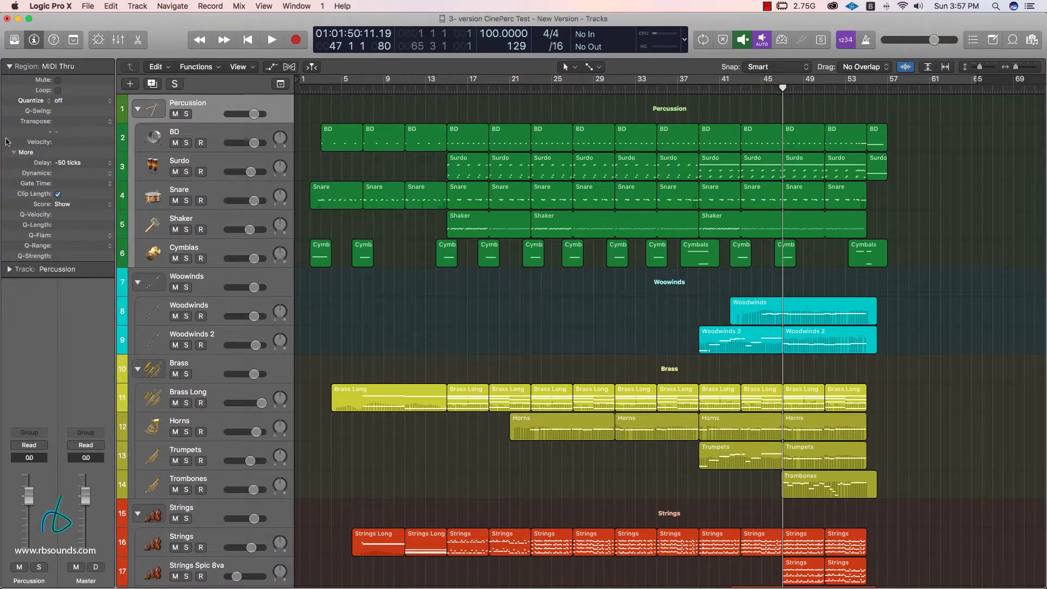
pyautogui.click(10, 66)
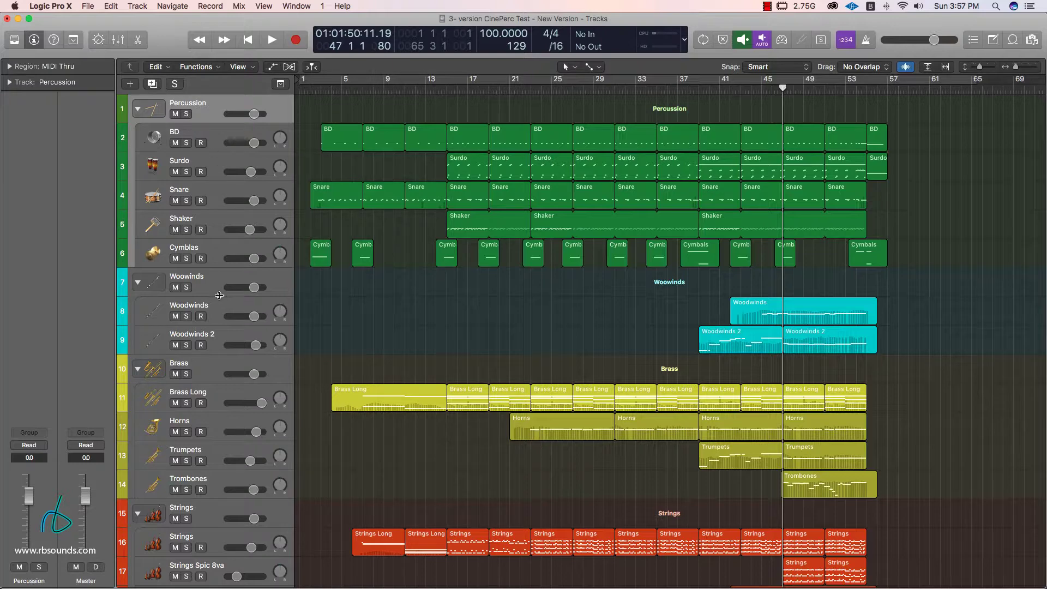
pyautogui.scroll(-10, 237, 330)
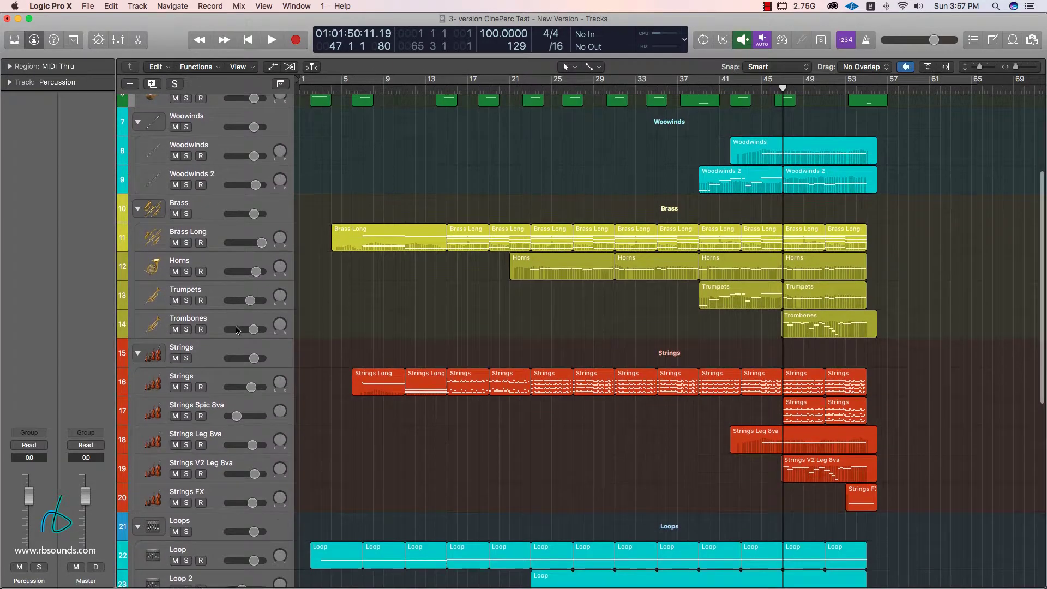
pyautogui.scroll(-8, 237, 330)
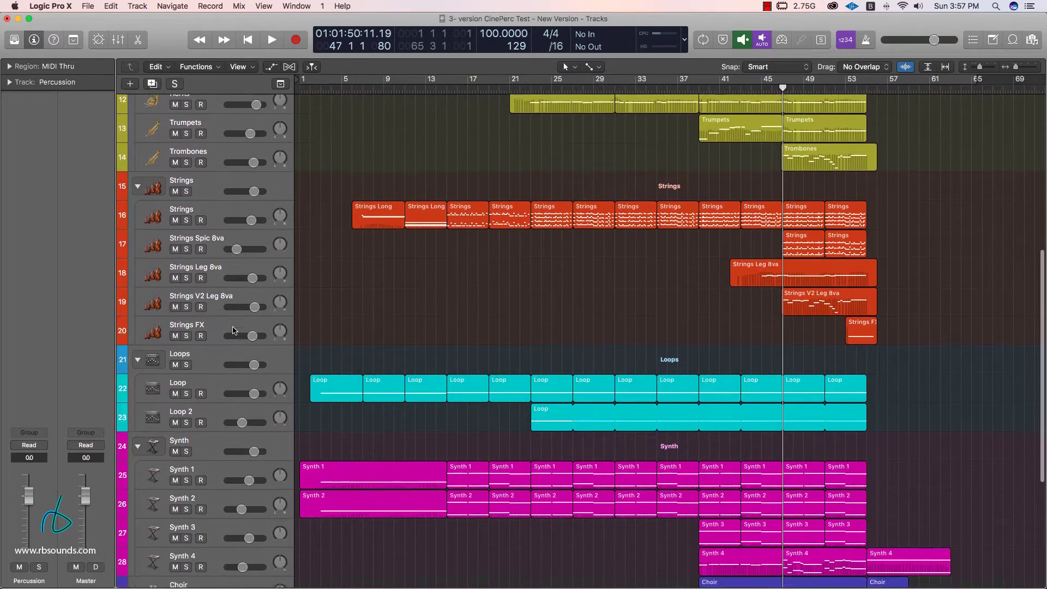
pyautogui.scroll(-4, 212, 365)
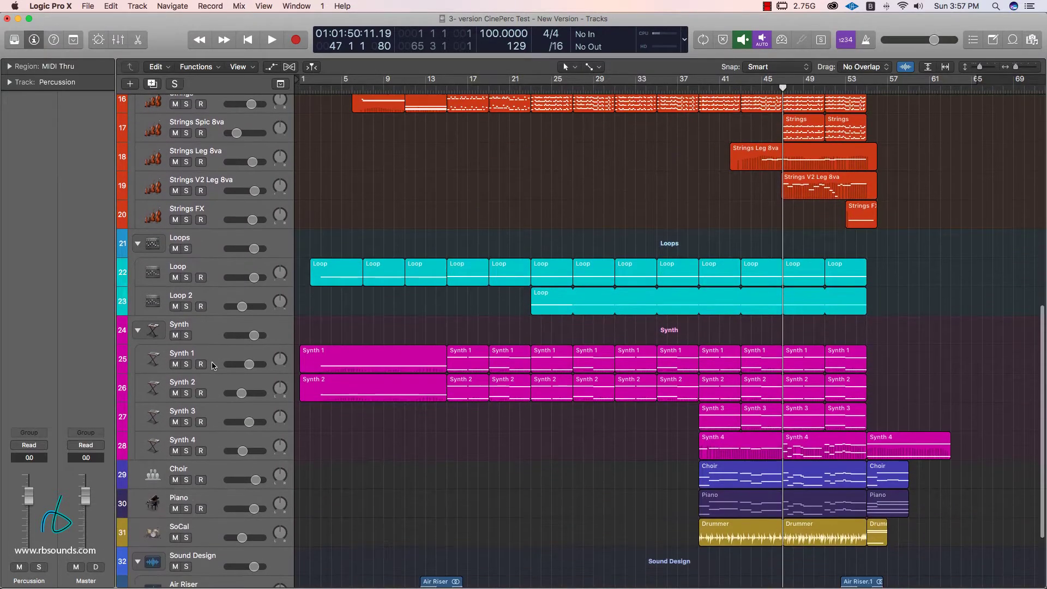
pyautogui.scroll(-1, 213, 366)
pyautogui.click(202, 502)
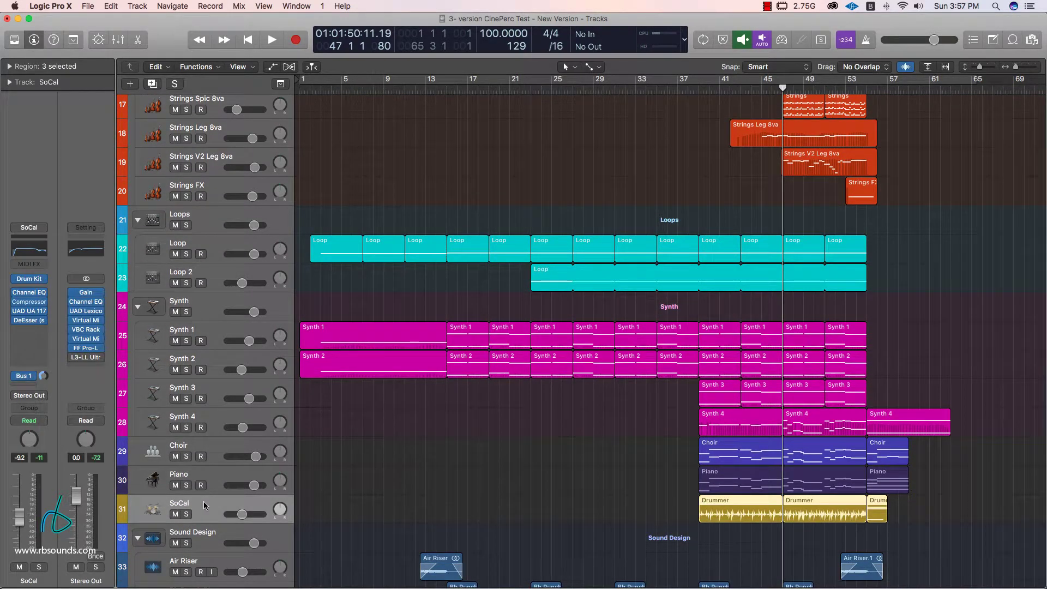
# Examine the UAD UA 1176LN Rev E and DeEsser plug-ins on the SoCal channel, closing each one after viewing
pyautogui.click(30, 313)
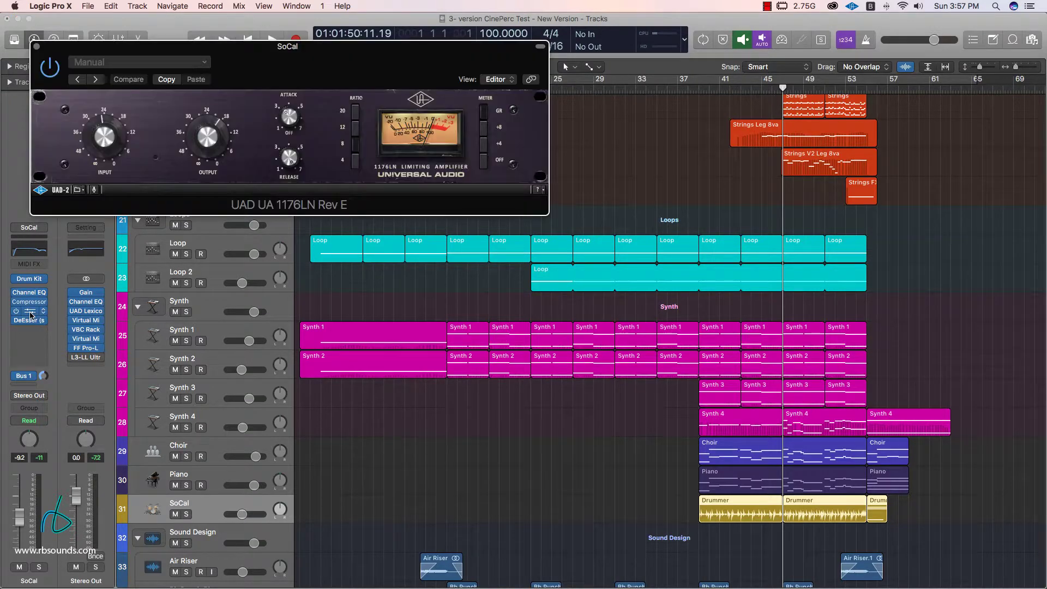
pyautogui.click(36, 46)
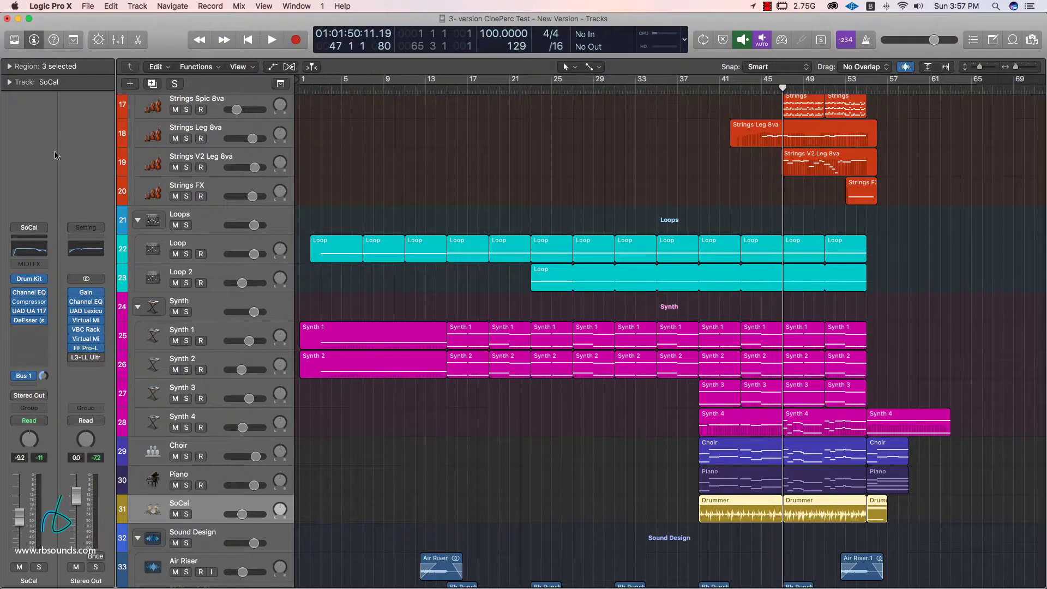
pyautogui.click(30, 320)
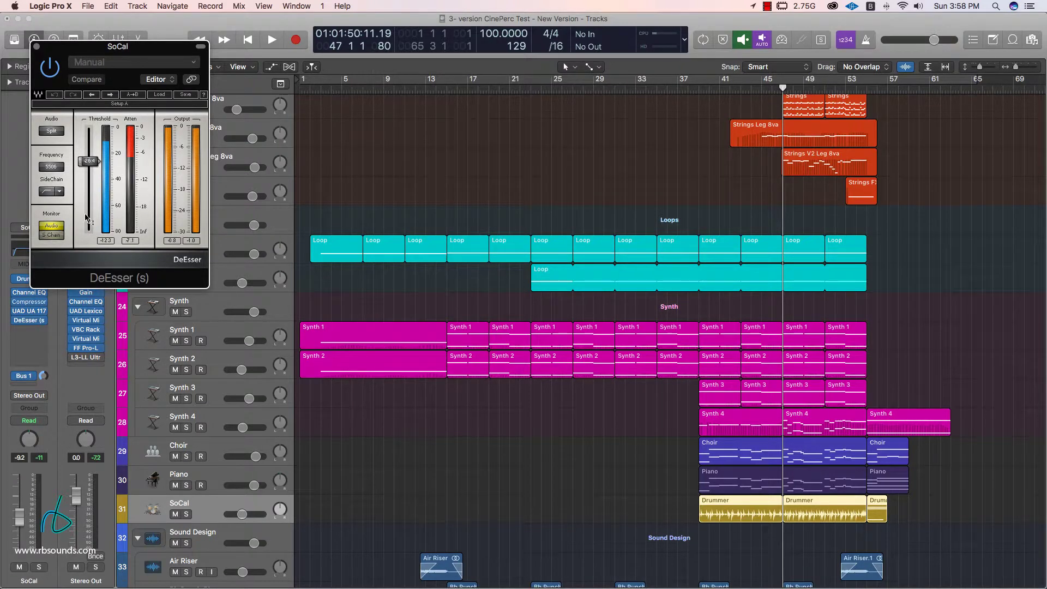
pyautogui.click(36, 46)
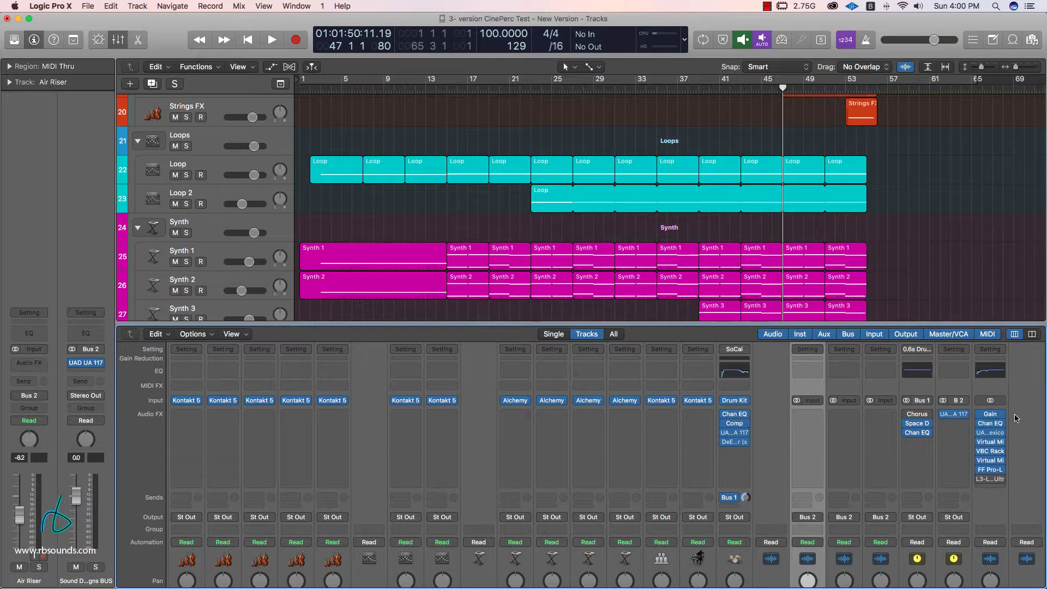
# Examine the Gain and Channel EQ plug-ins on the Stereo Out channel, closing each one after viewing
pyautogui.moveTo(992, 417)
pyautogui.click(991, 418)
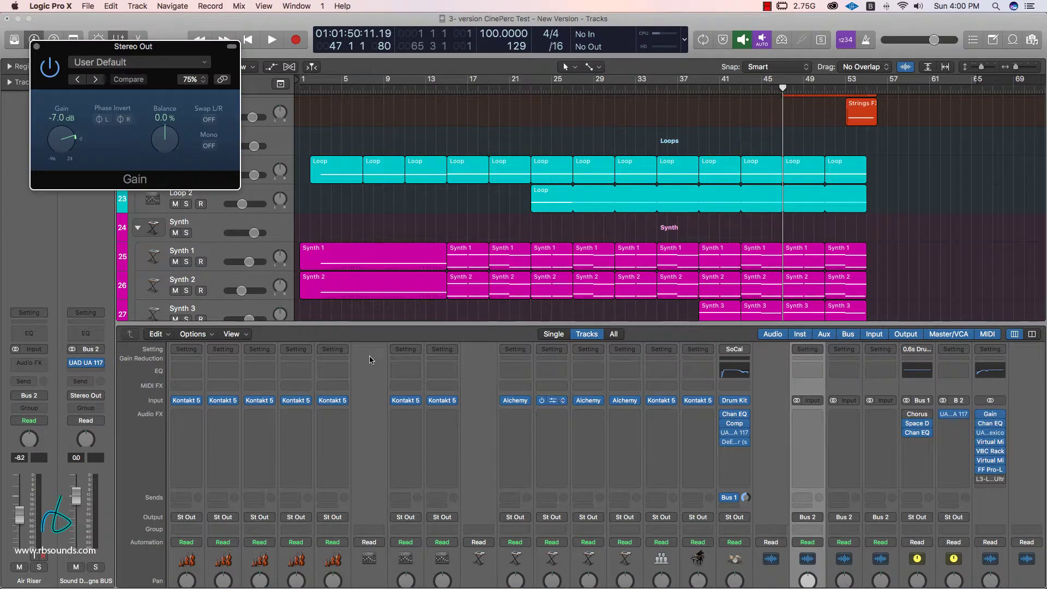
pyautogui.click(37, 47)
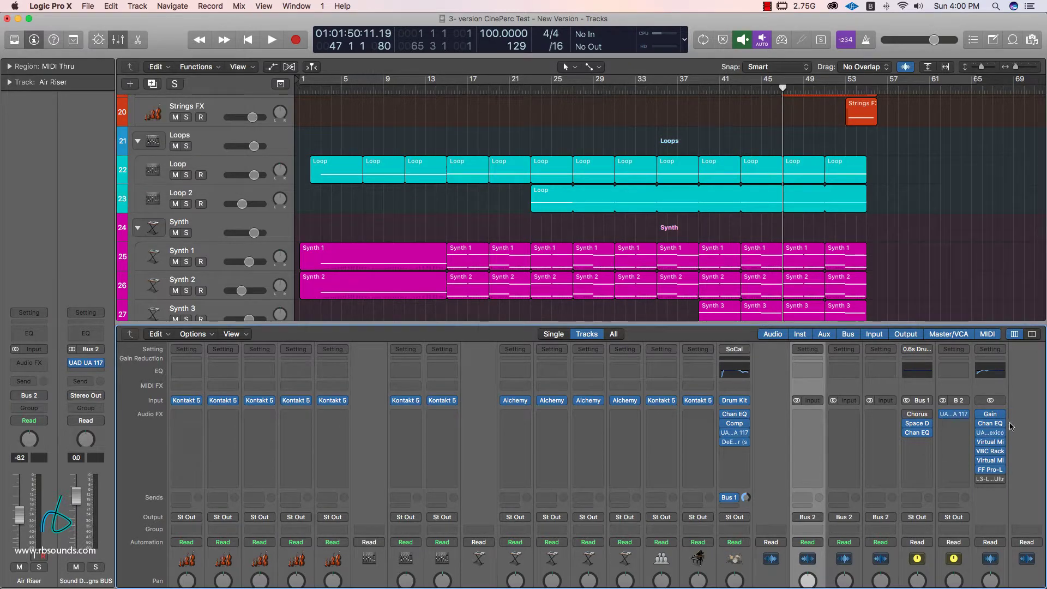
pyautogui.click(991, 426)
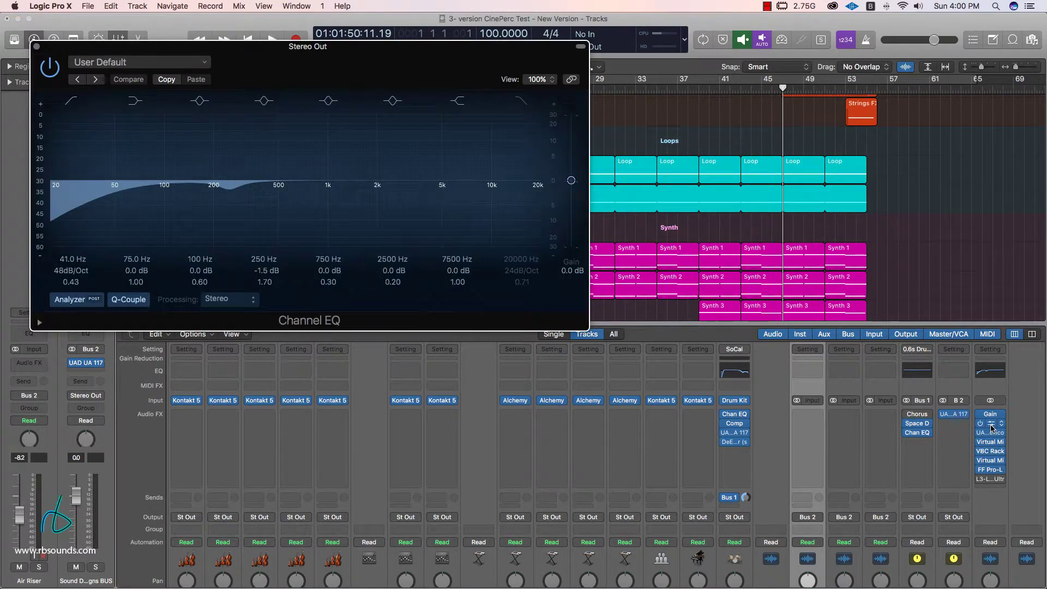
pyautogui.click(37, 48)
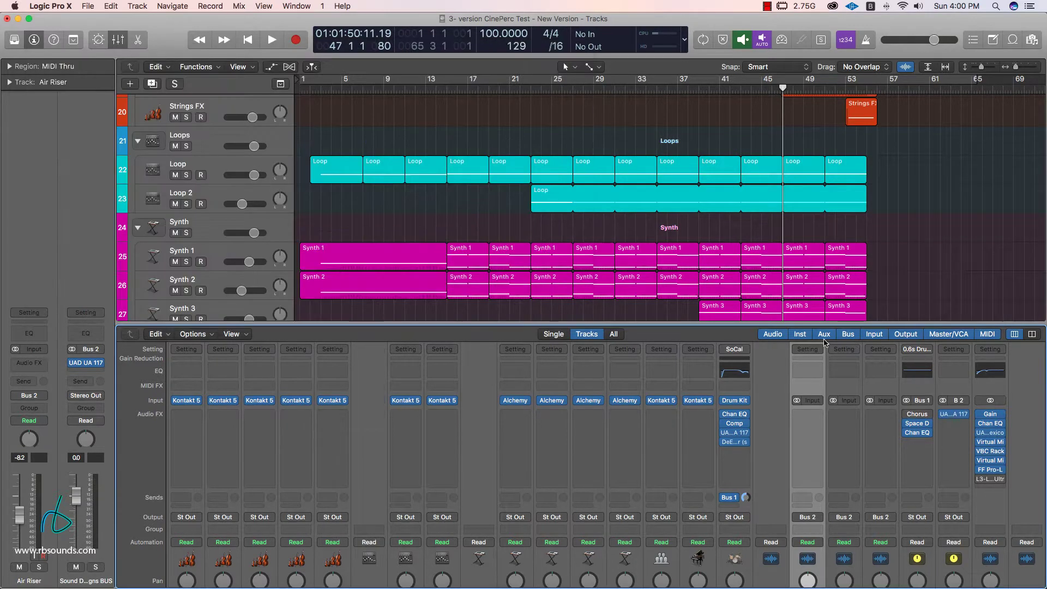
# Examine the UAD Lexicon 224 and the Virtual Mixbuss in the first Virtual Mix Rack on the Stereo Out channel, closing each one after viewing
pyautogui.click(991, 433)
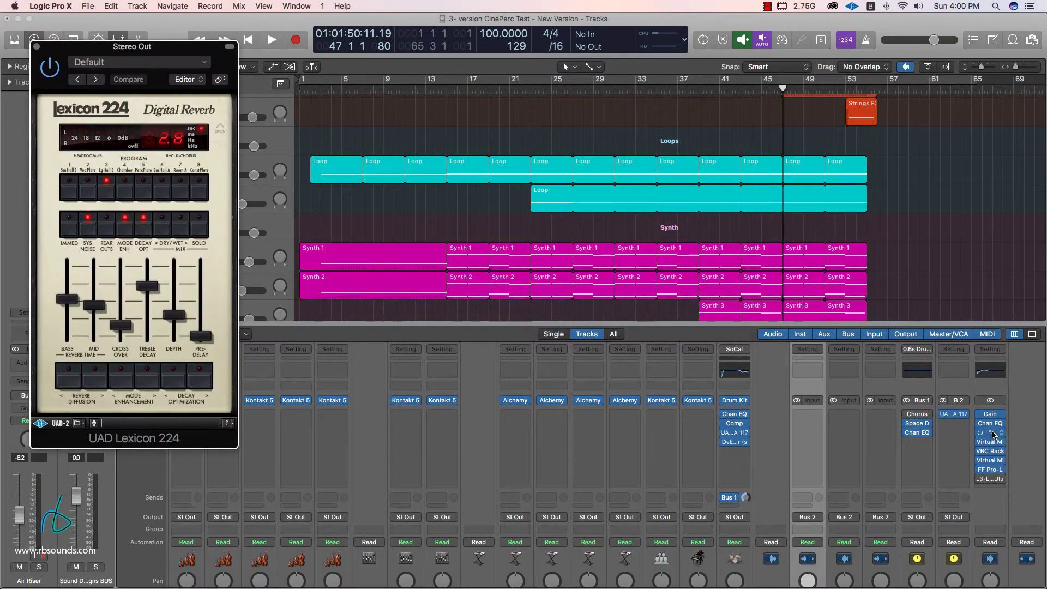
pyautogui.click(38, 49)
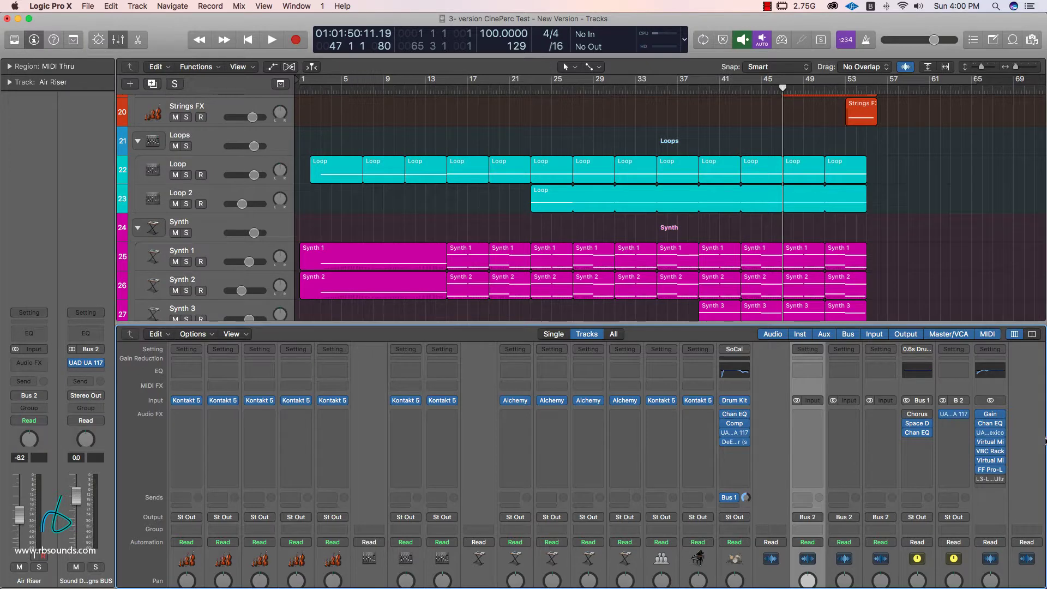
pyautogui.click(993, 444)
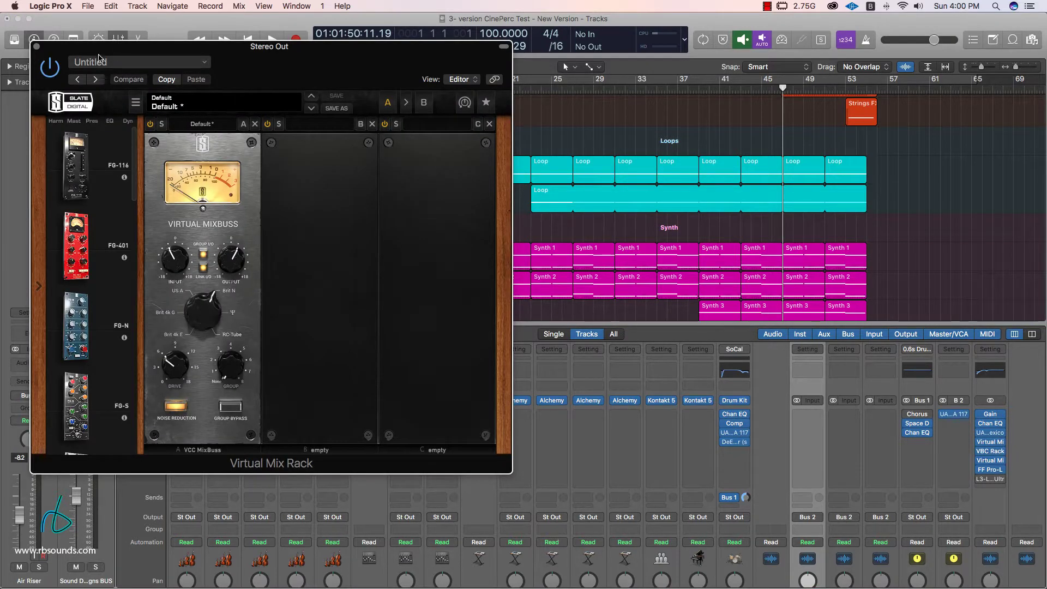
pyautogui.click(37, 47)
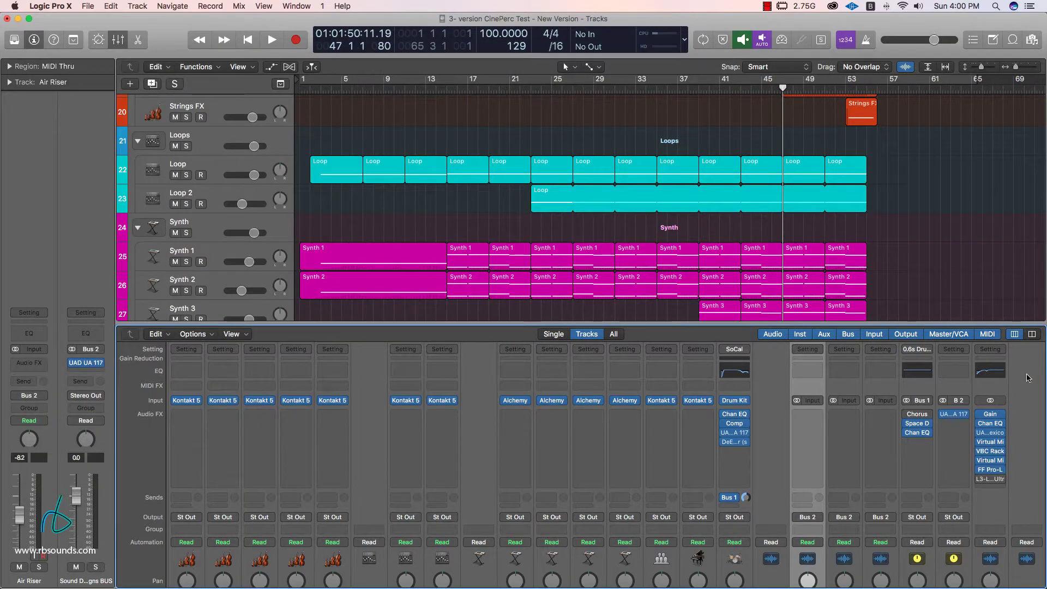
# Examine the remaining Stereo Out plug-ins in order: VBC Rack, the second Virtual Mix Rack with Revival, and FF Pro-L
pyautogui.click(989, 452)
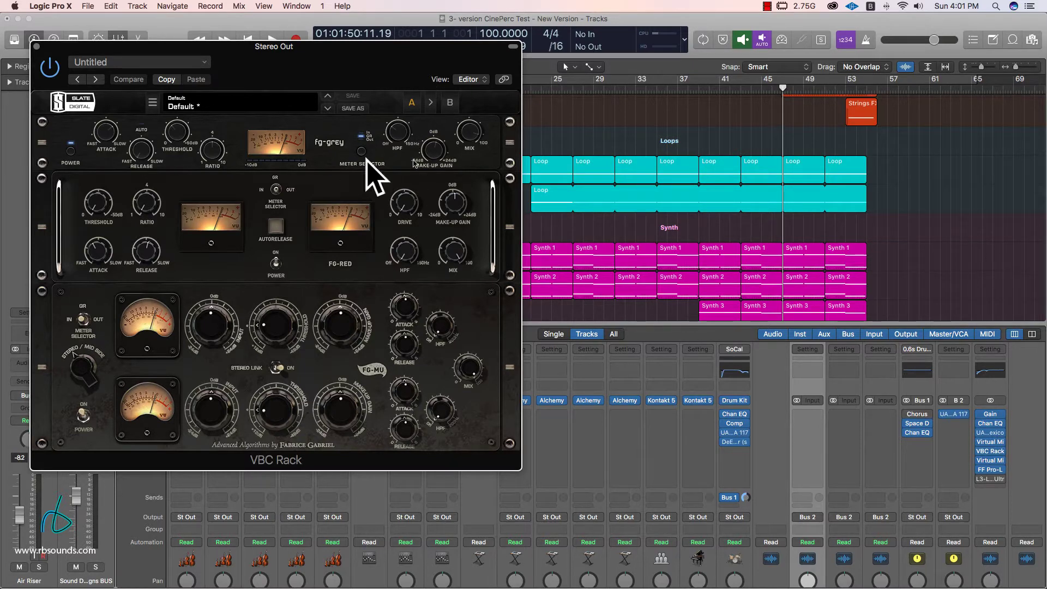
pyautogui.click(37, 46)
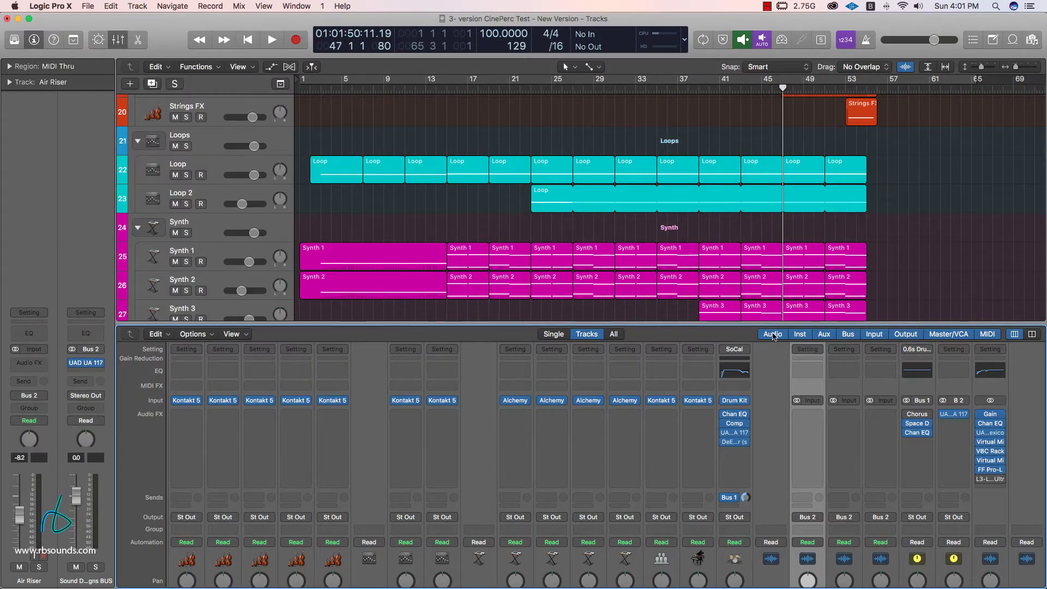
pyautogui.moveTo(993, 454)
pyautogui.click(991, 463)
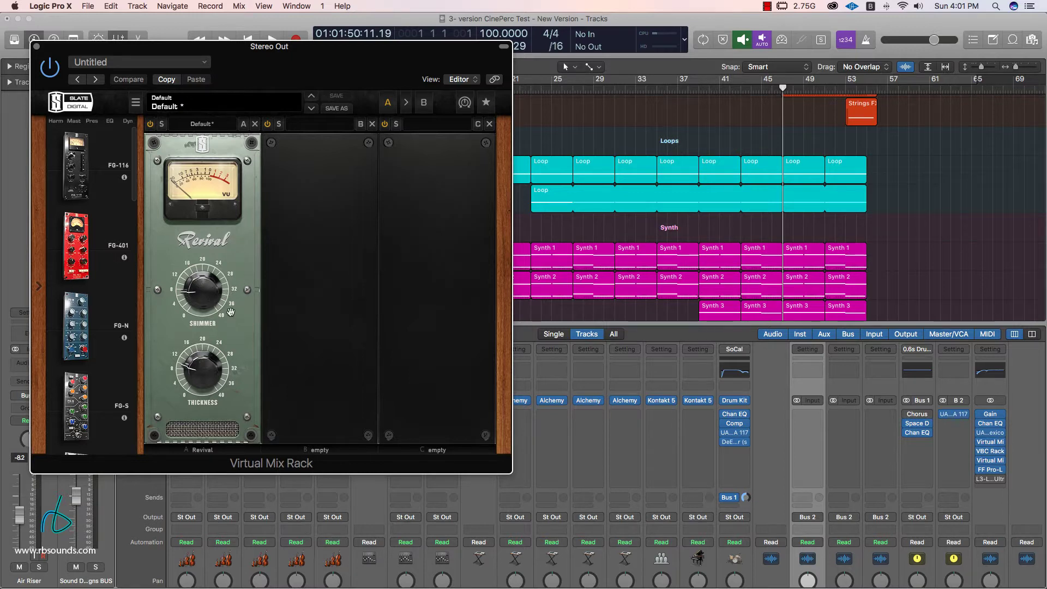
pyautogui.click(37, 48)
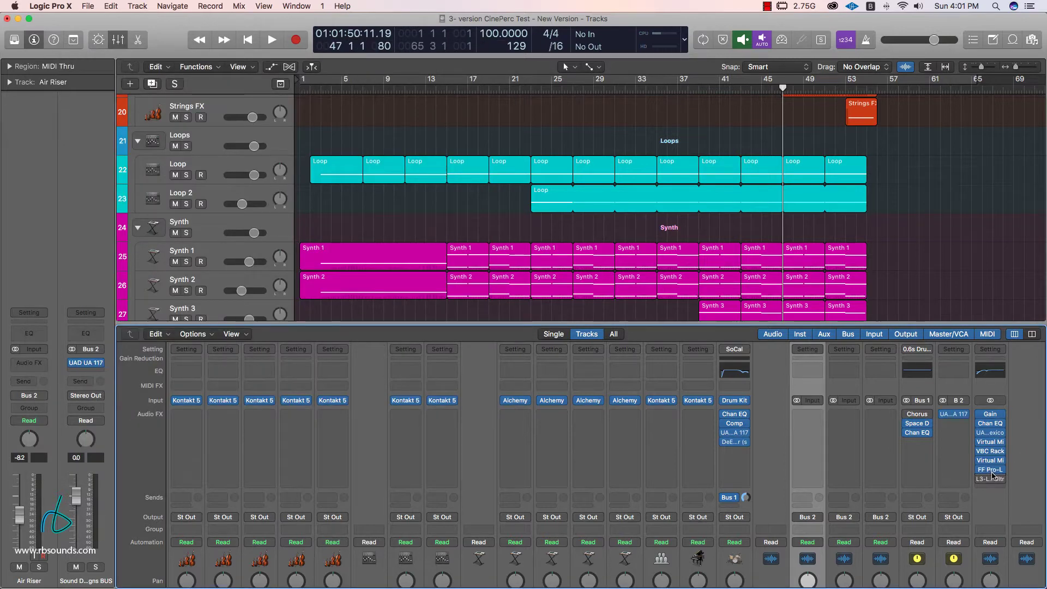
pyautogui.click(992, 471)
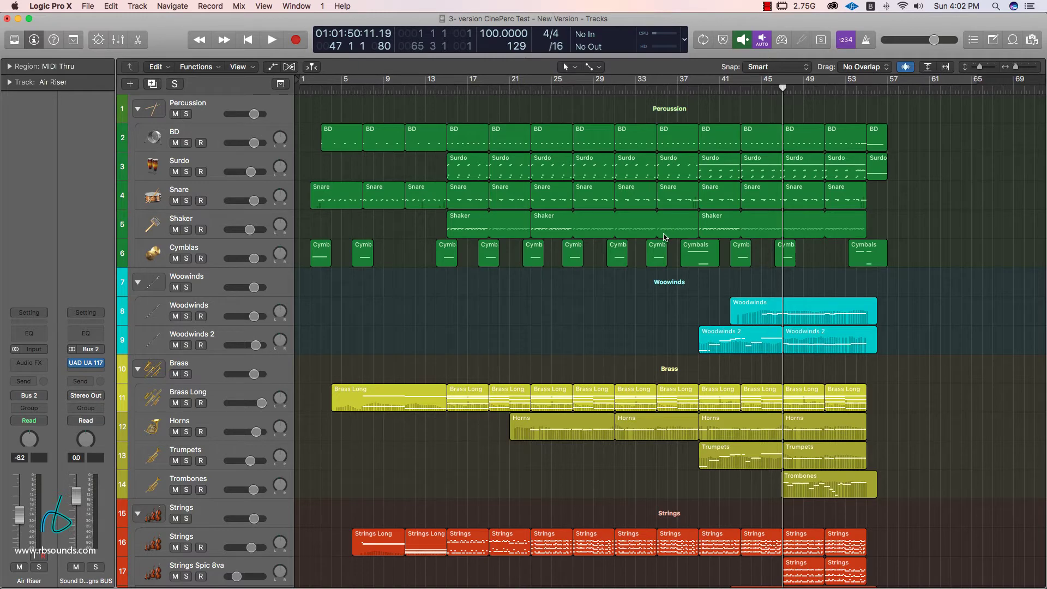
# Review the whole arrangement from the Percussion stack down to the Sound Design stack, examining where each instrument group's regions enter
pyautogui.scroll(-8, 627, 256)
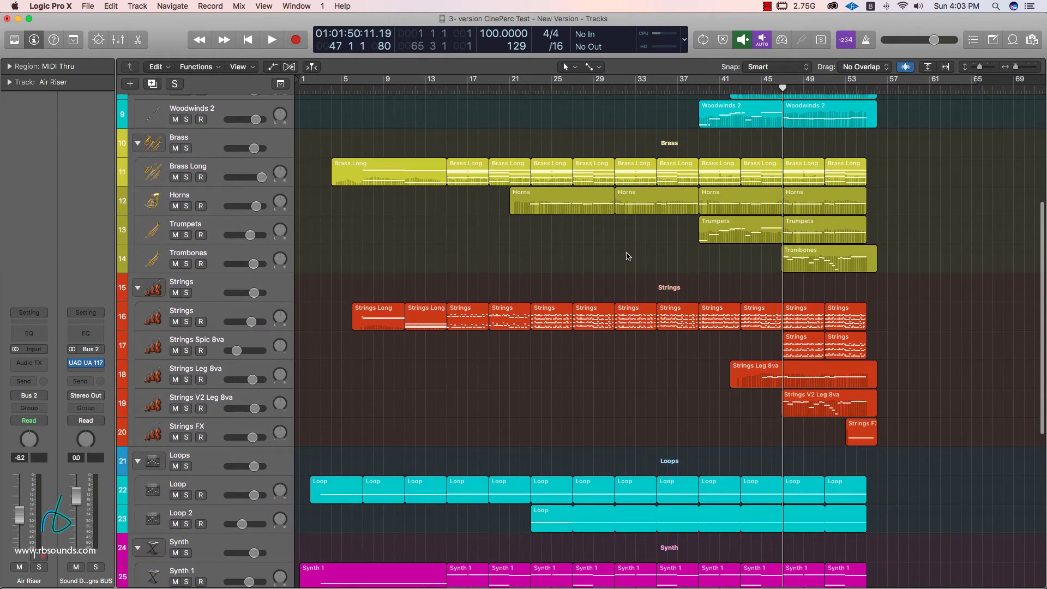
pyautogui.scroll(-14, 627, 256)
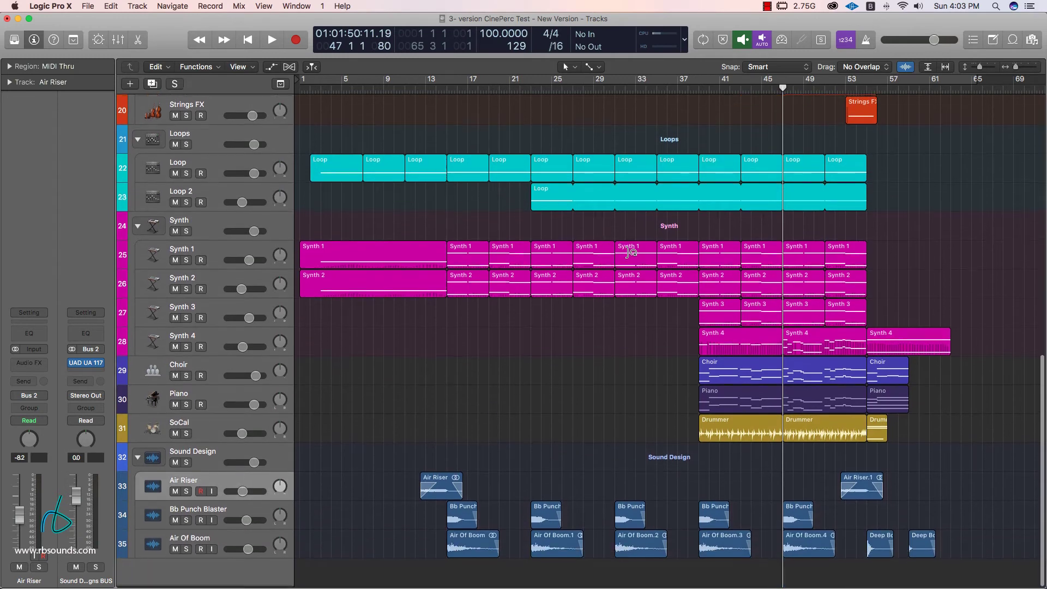
pyautogui.scroll(16, 631, 251)
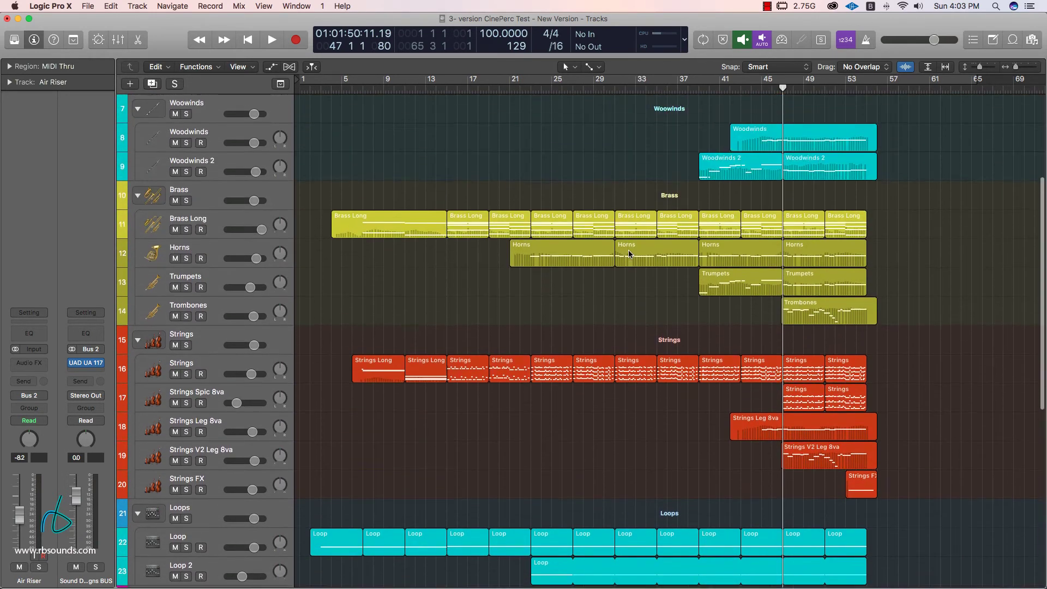
pyautogui.scroll(7, 628, 250)
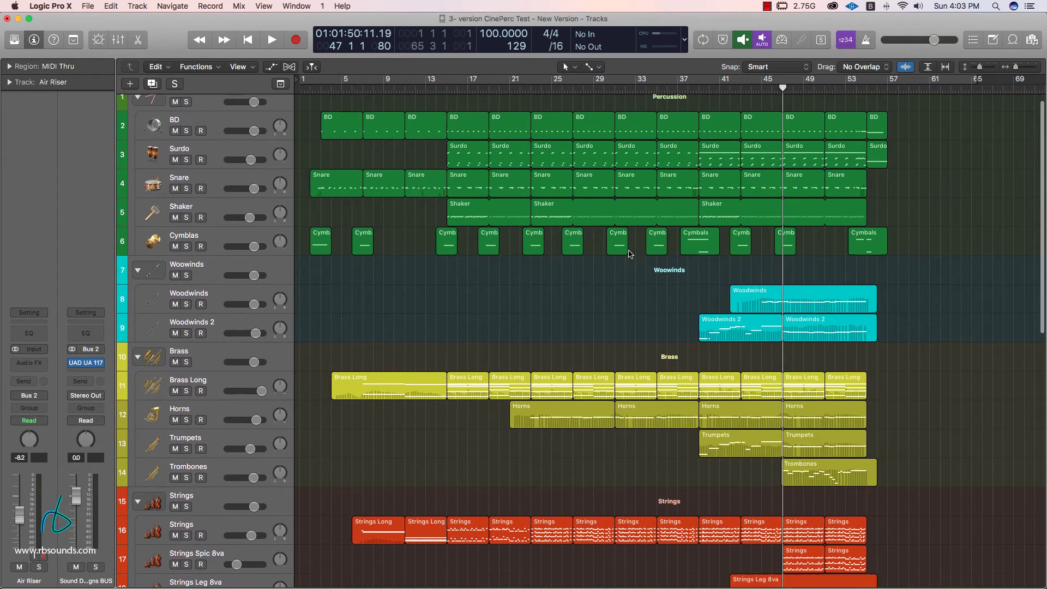
pyautogui.scroll(-9, 628, 254)
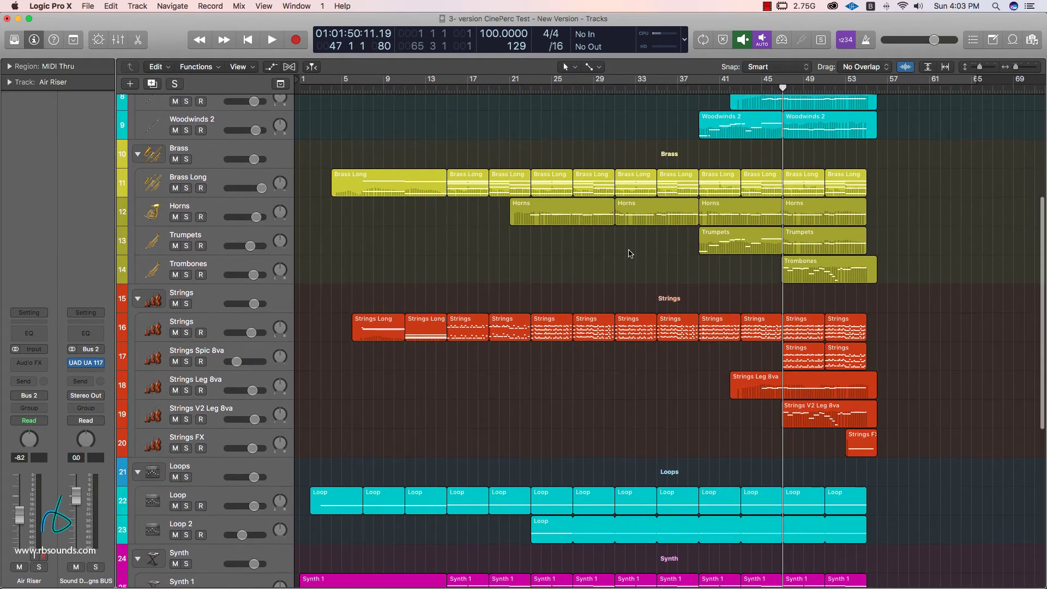
pyautogui.scroll(-5, 630, 253)
pyautogui.scroll(-7, 630, 254)
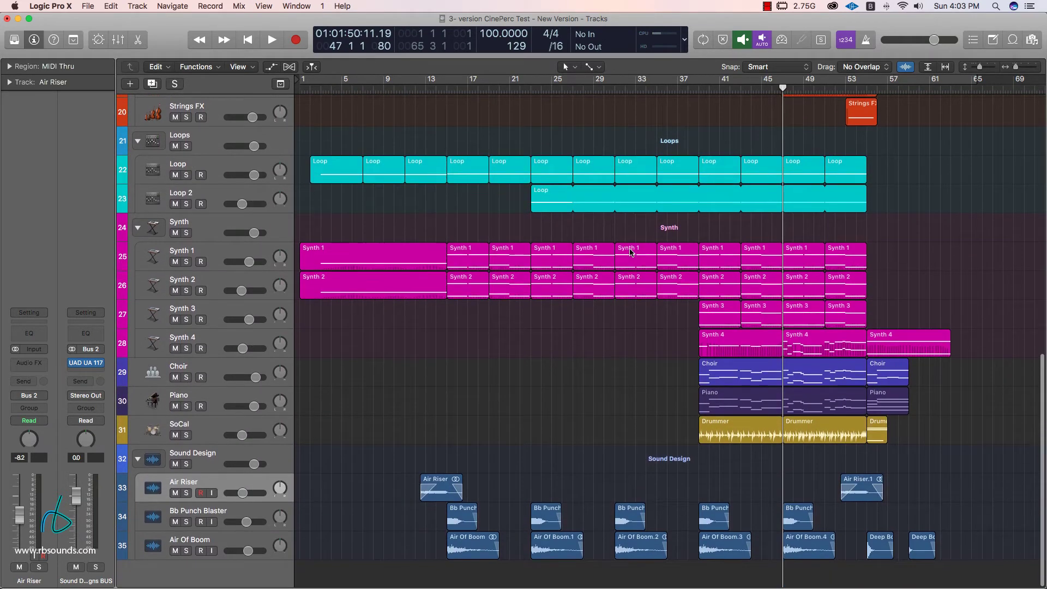
pyautogui.scroll(20, 634, 249)
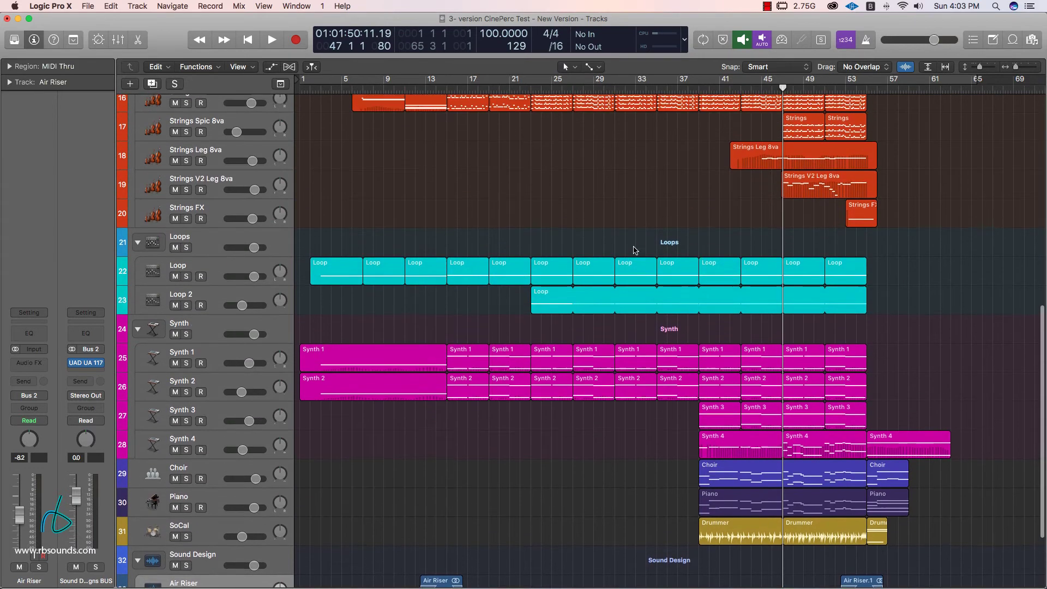